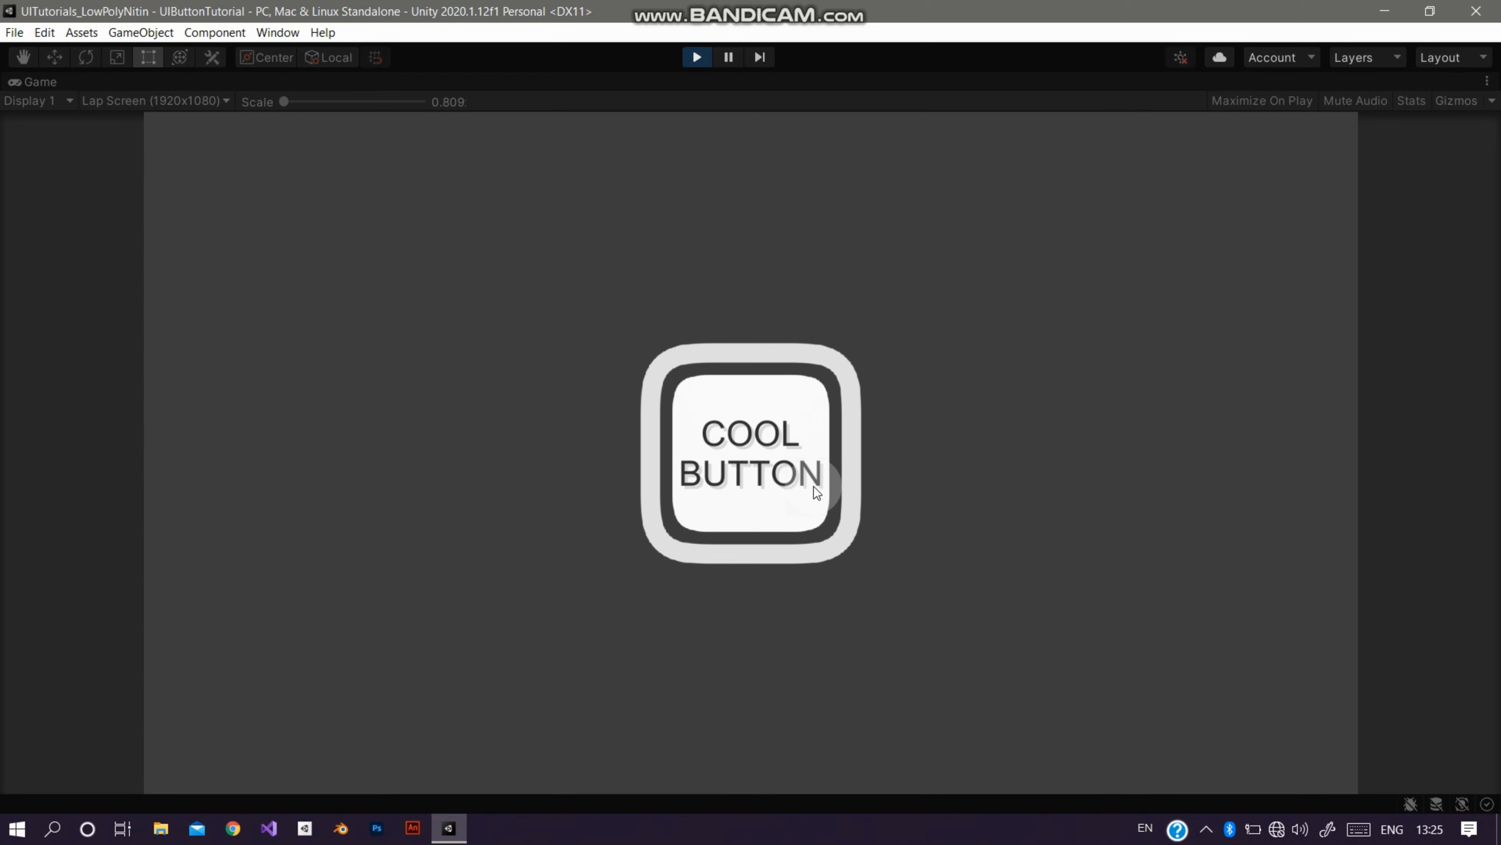
Step: Test the finished COOL BUTTON in the running game
{"action": "left_click", "coordinate": [767, 473]}
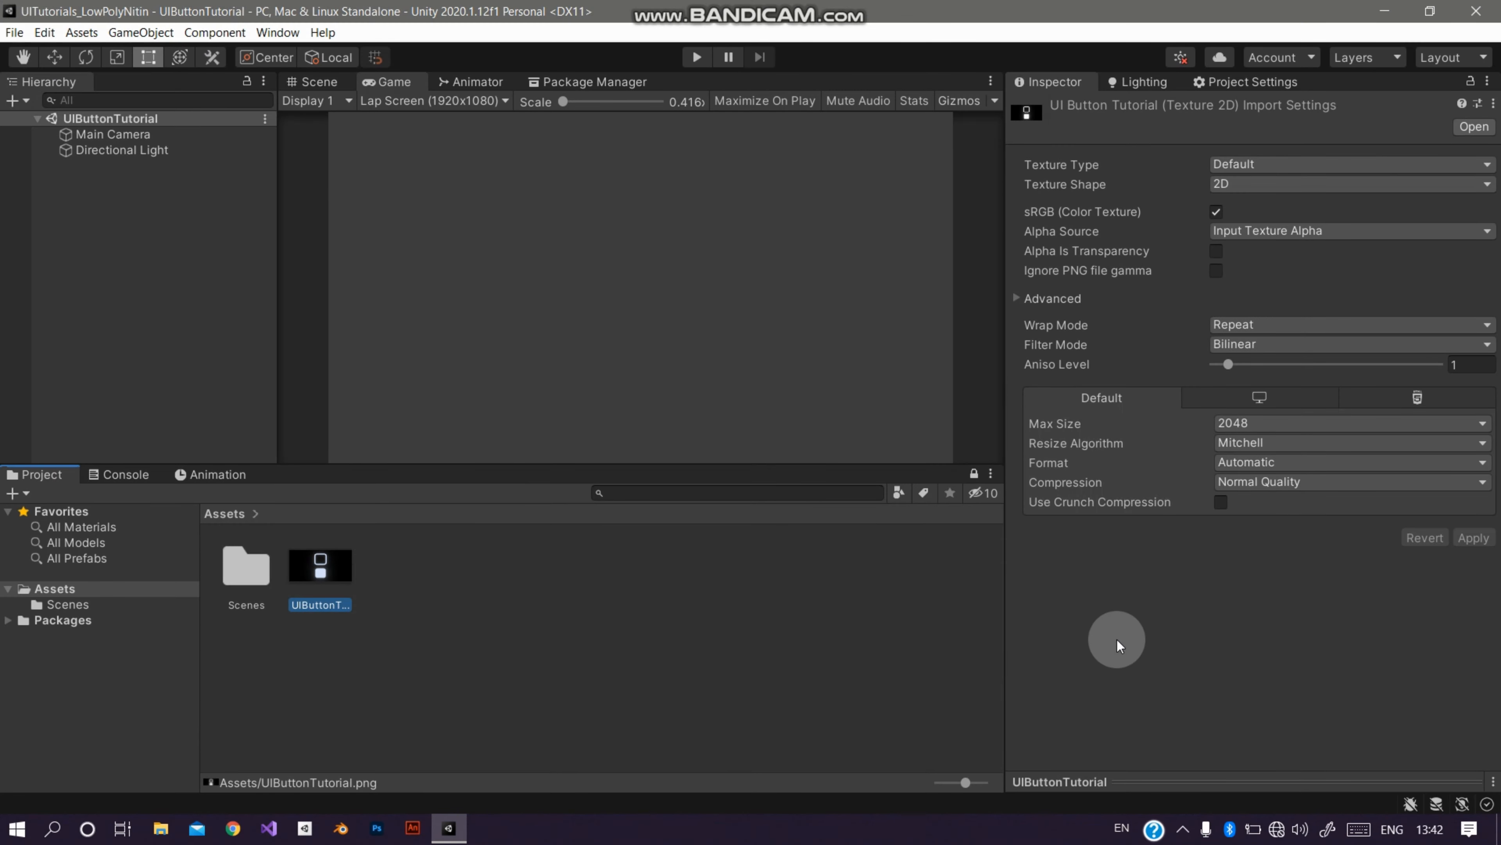
Step: Set the UIButtonTutorial texture's compression to None and its filter mode to Point (no filter)
{"action": "left_click", "coordinate": [1261, 488]}
{"action": "left_click", "coordinate": [1242, 503]}
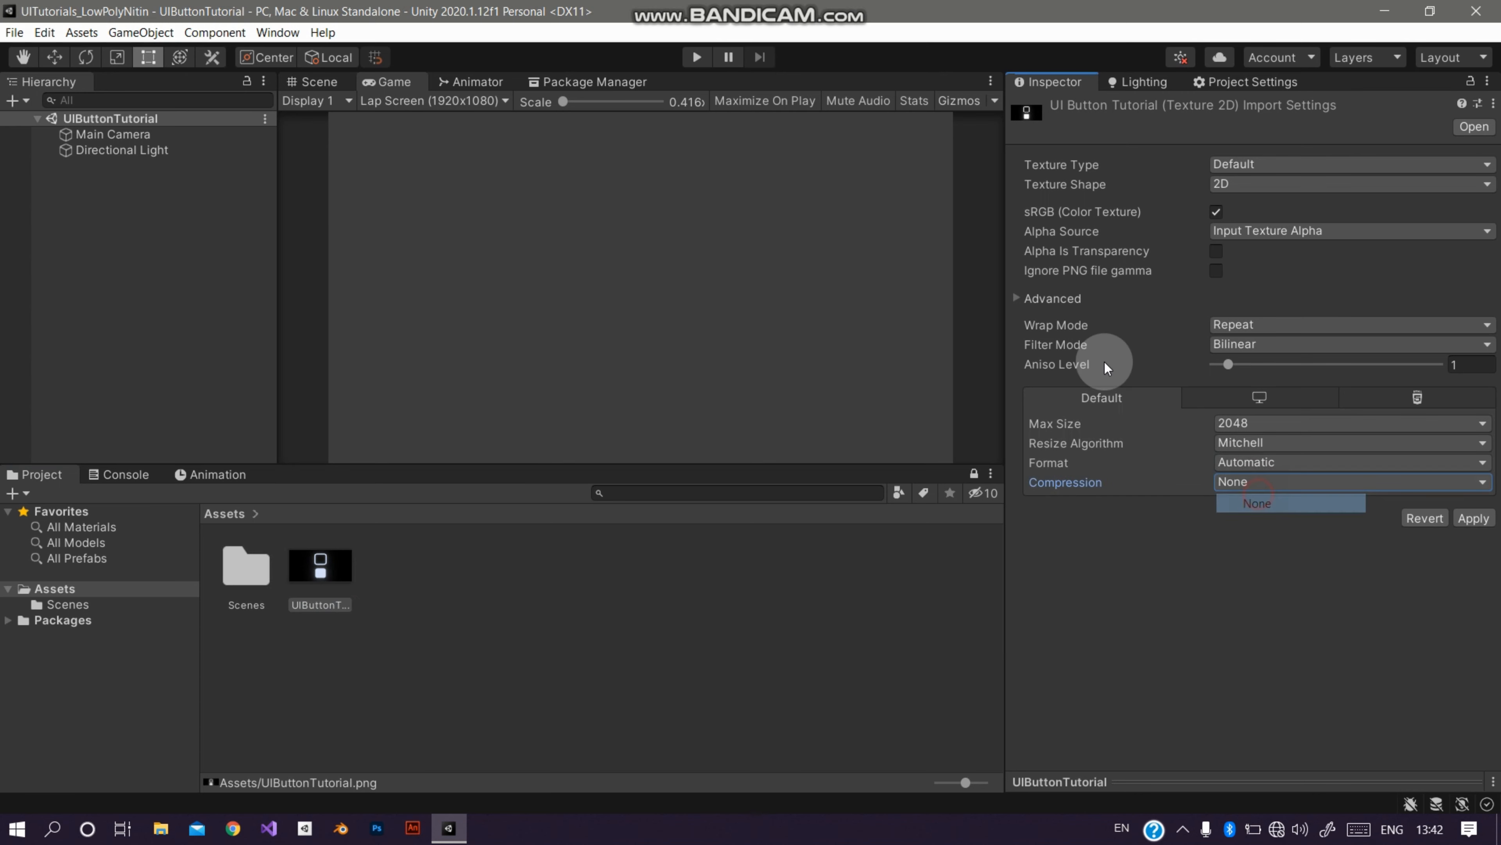
{"action": "left_click", "coordinate": [1235, 343]}
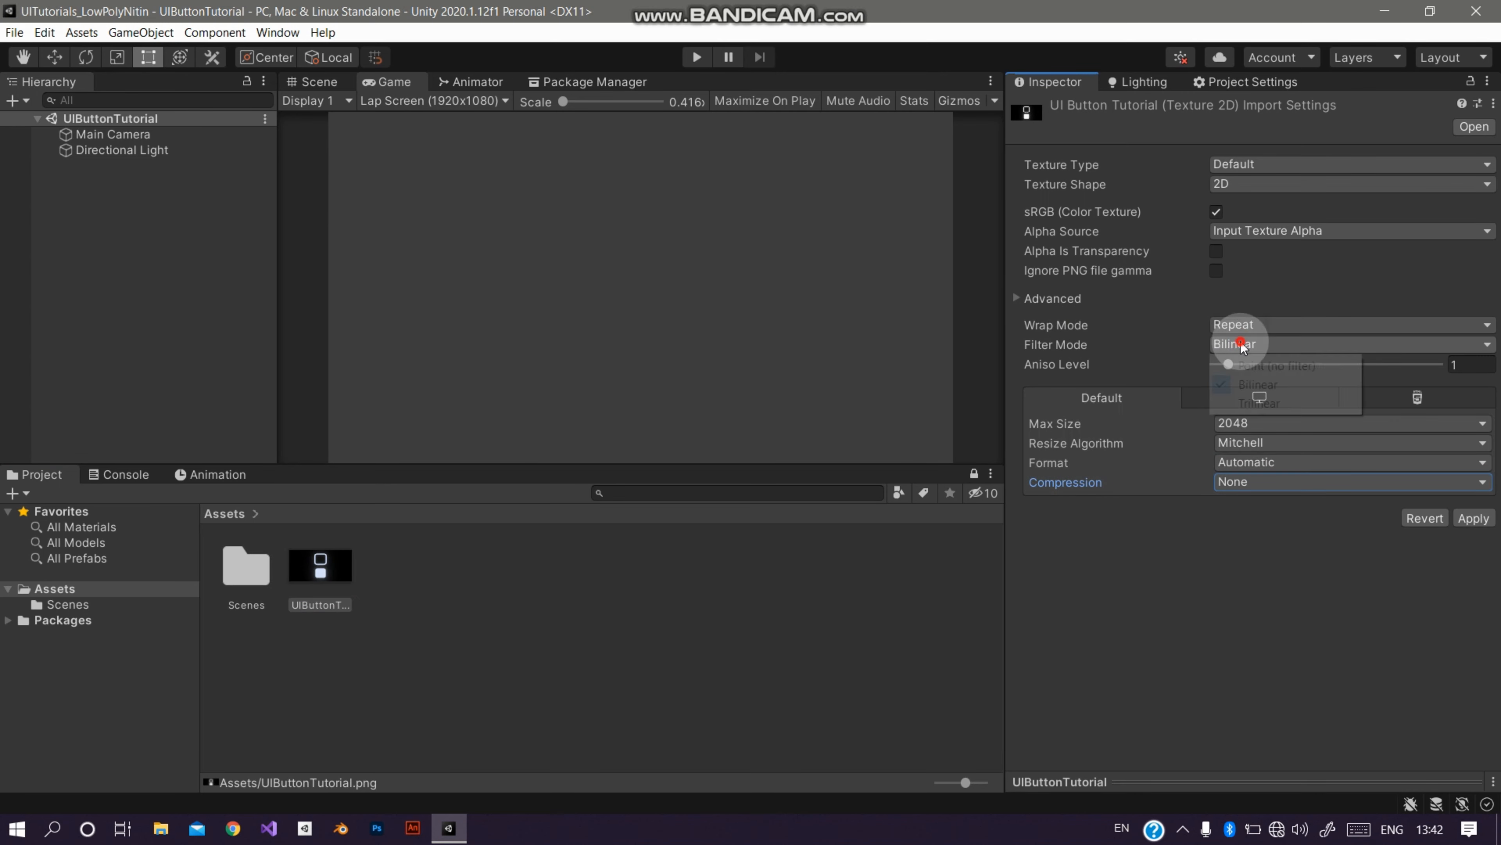
{"action": "left_click", "coordinate": [1254, 361]}
Step: Set the texture type to Sprite (2D and UI) with sprite mode Multiple, and apply the import settings
{"action": "left_click", "coordinate": [1225, 165]}
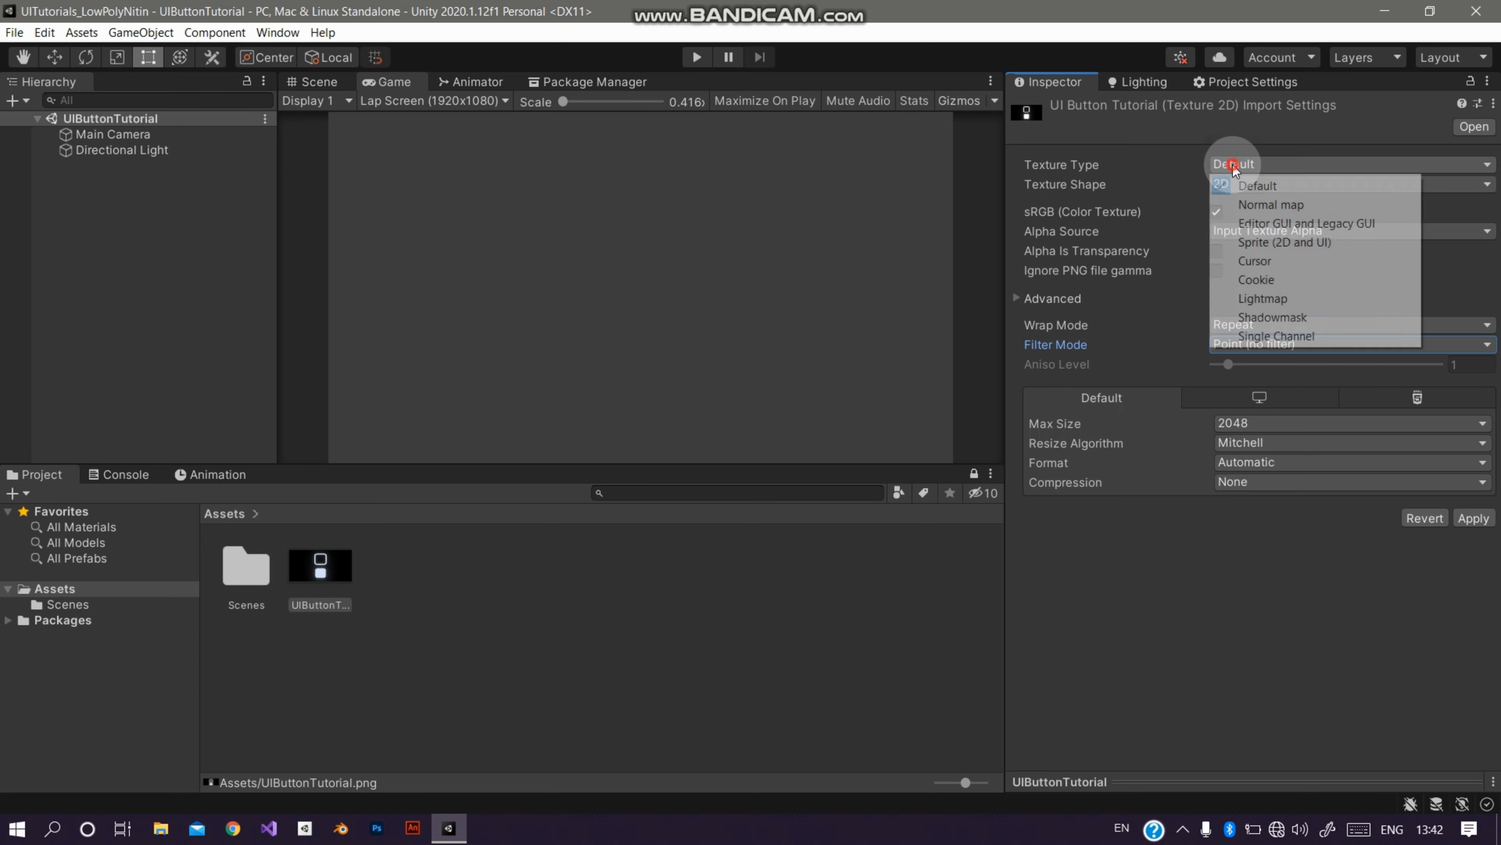
{"action": "left_click", "coordinate": [1277, 242]}
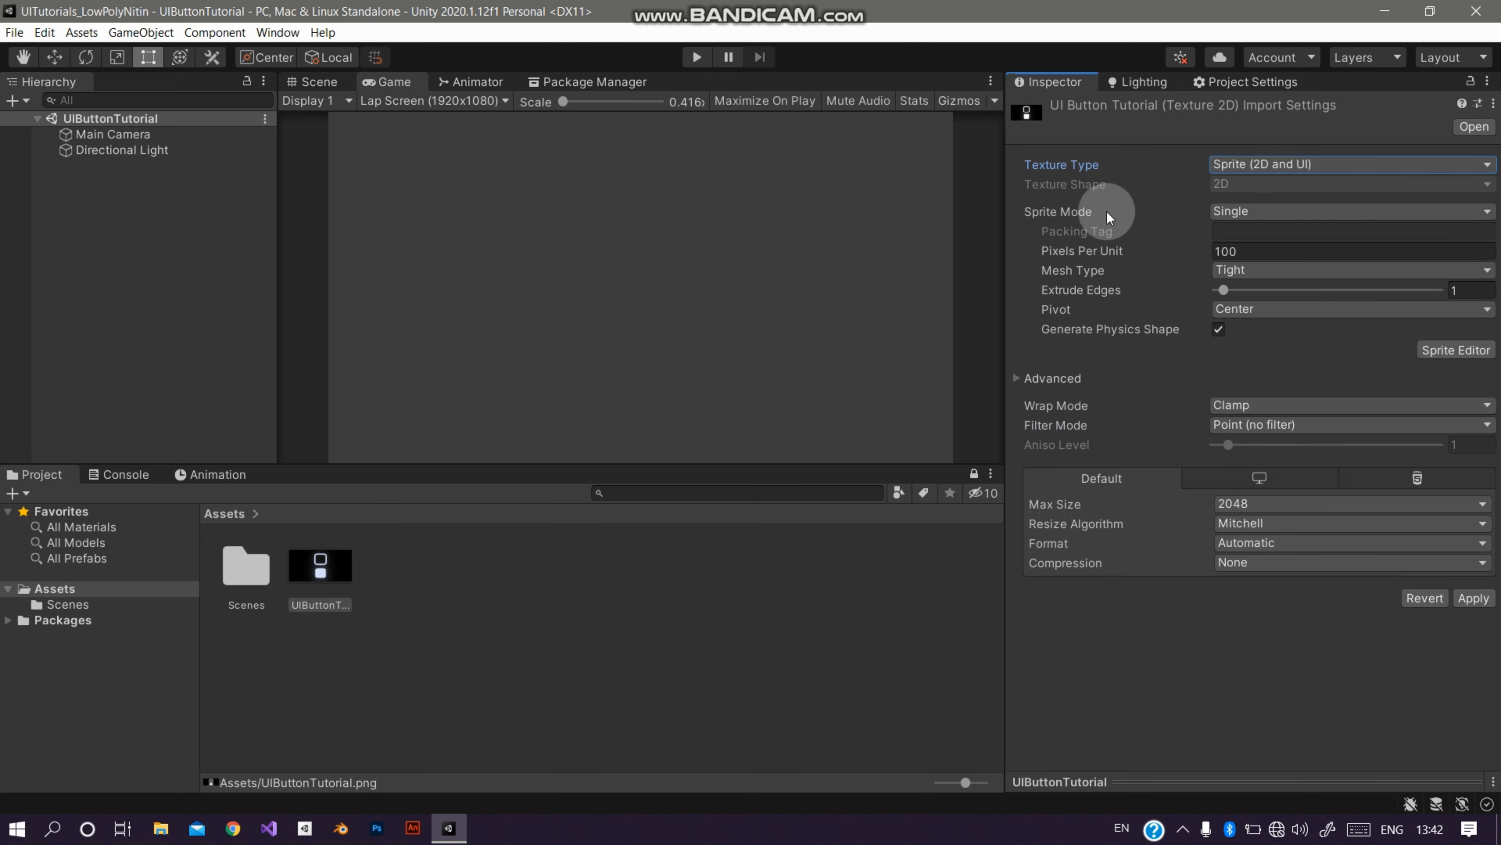
{"action": "left_click", "coordinate": [1237, 216]}
{"action": "left_click", "coordinate": [1262, 243]}
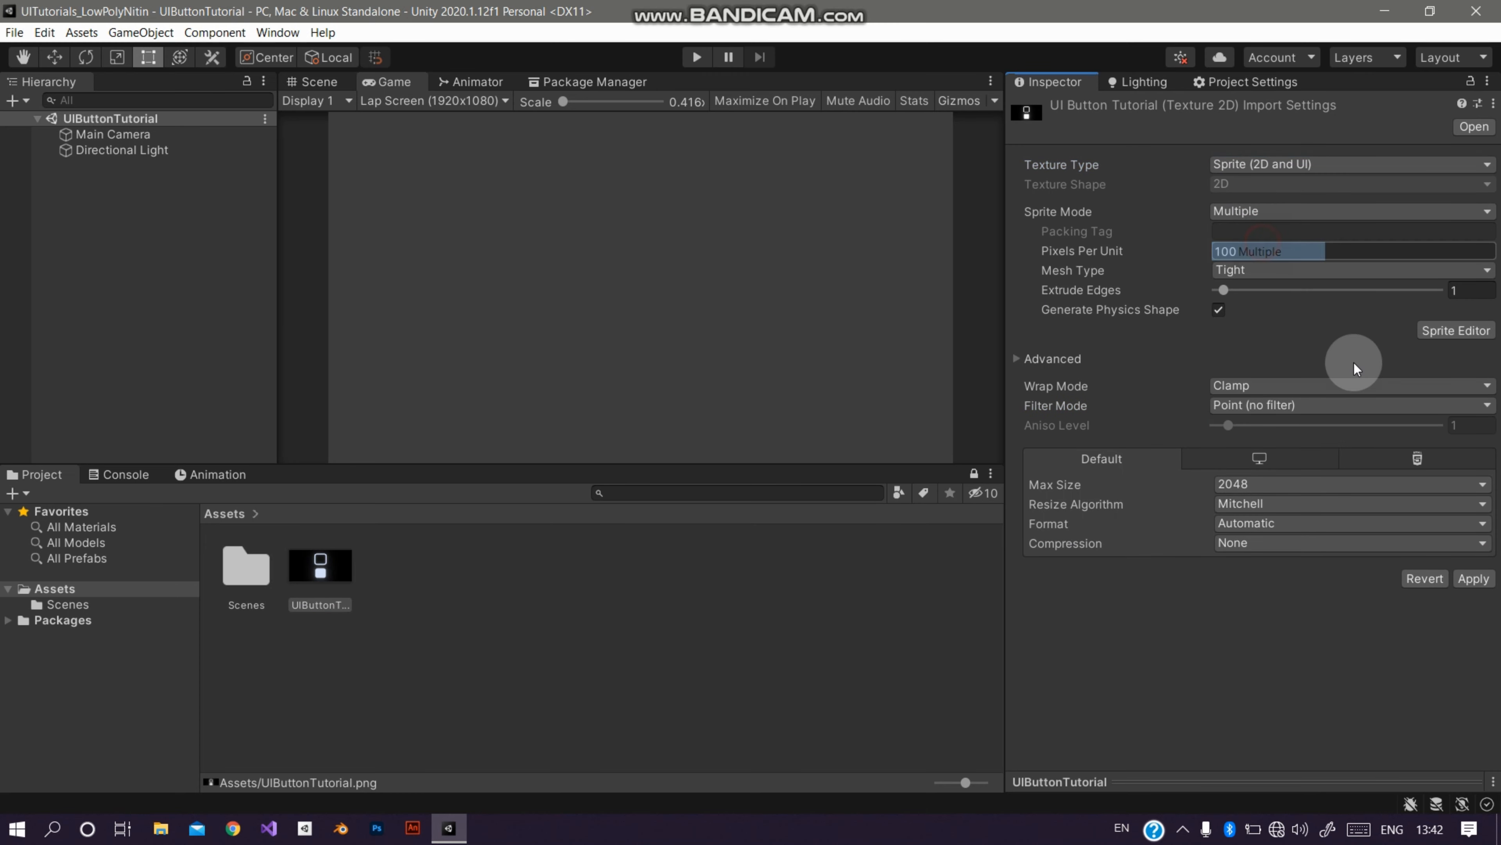
{"action": "left_click", "coordinate": [1489, 577]}
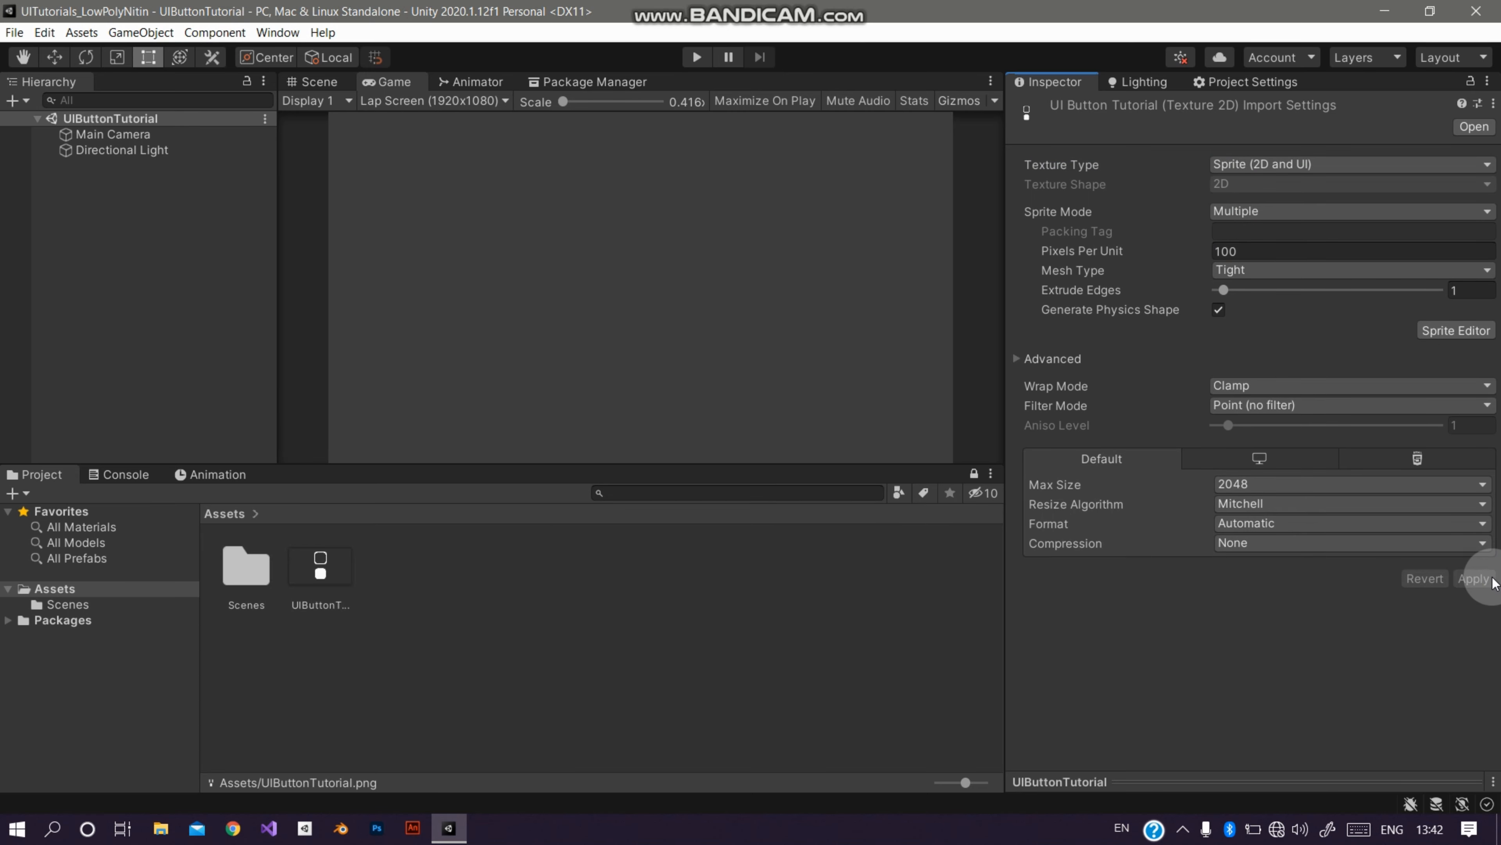
Step: Slice the UIButtonTutorial texture in the Sprite Editor using type Automatic, pivot Center and method Delete Existing
{"action": "left_click", "coordinate": [1456, 330]}
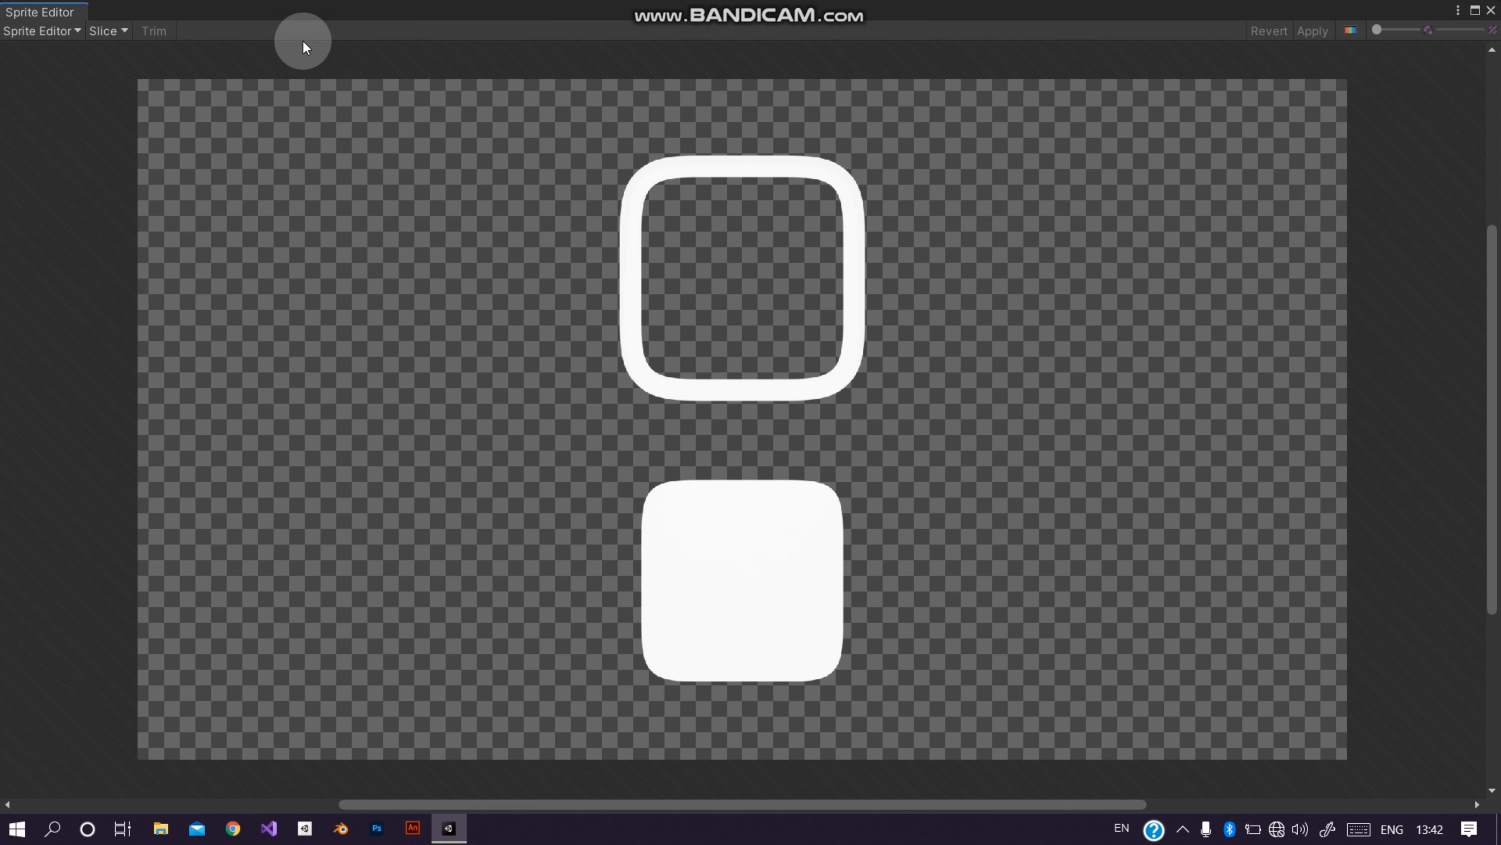
{"action": "left_click", "coordinate": [108, 31]}
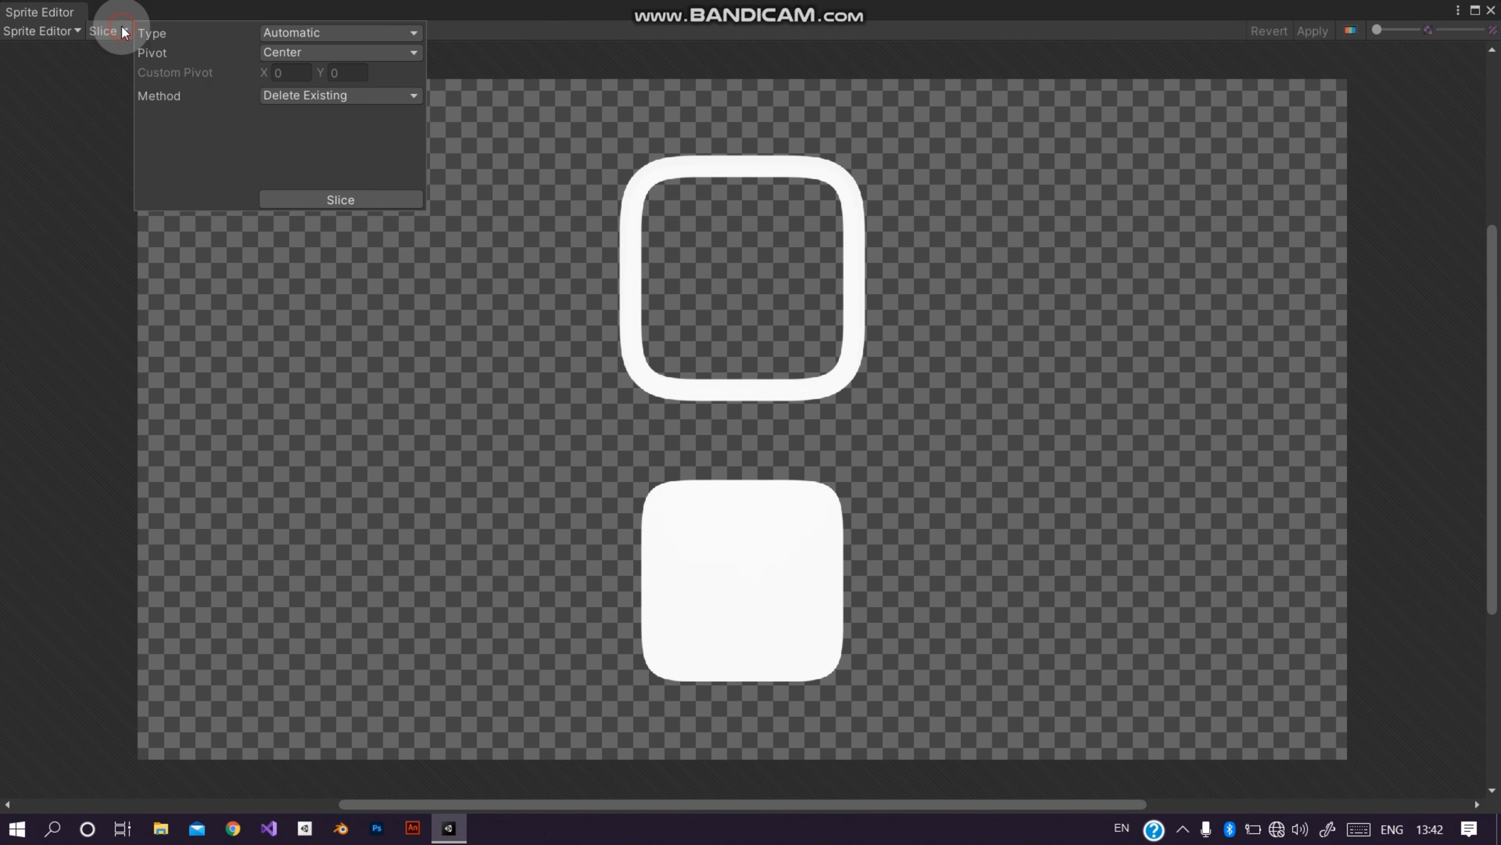
{"action": "left_click", "coordinate": [347, 199]}
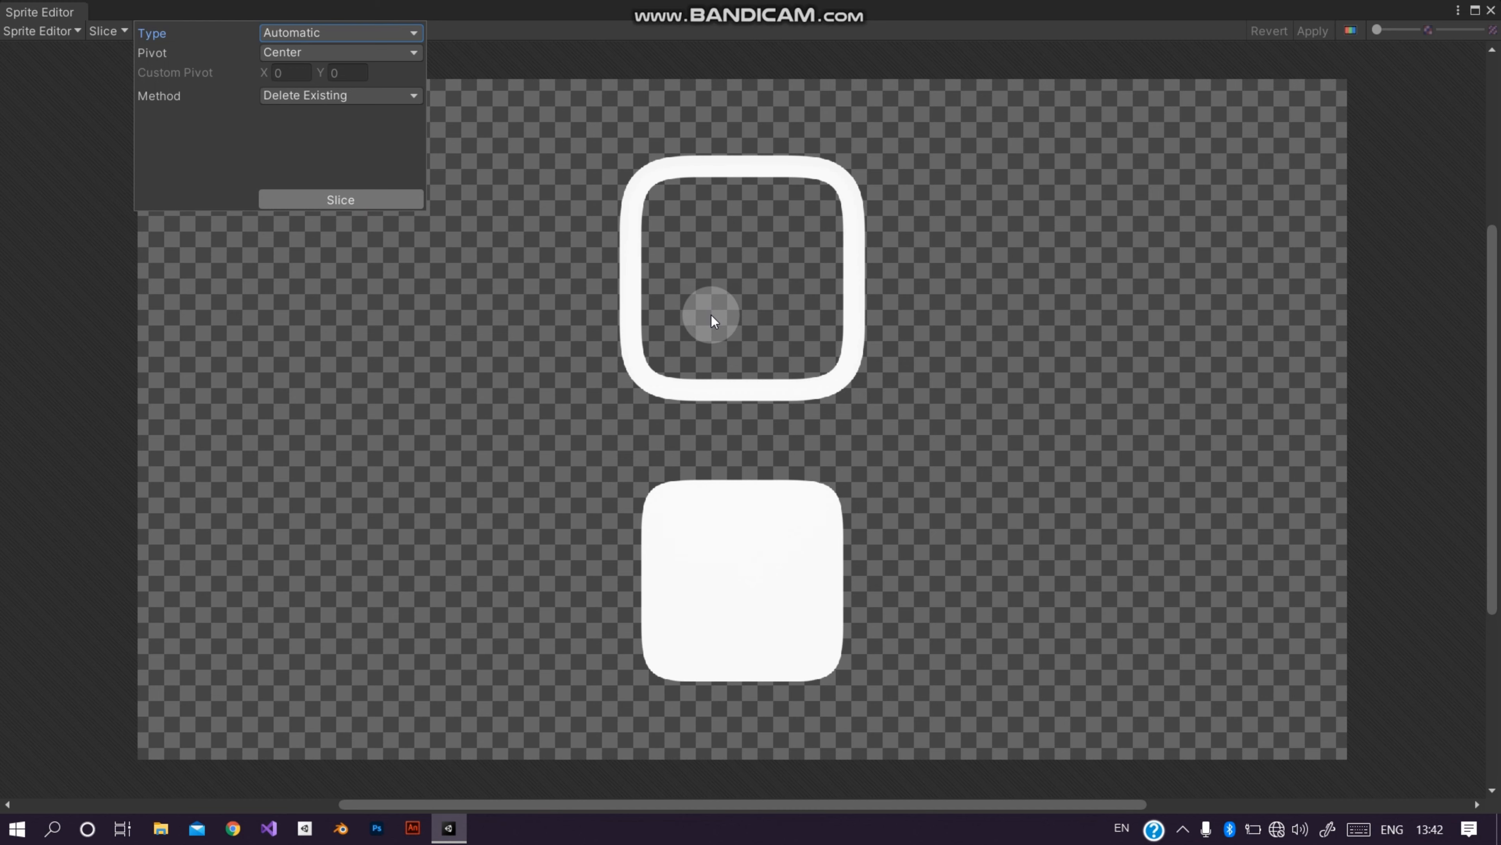
{"action": "left_click", "coordinate": [838, 383]}
Step: Check the frame and solid square slices, apply the slicing, and close the Sprite Editor
{"action": "left_click", "coordinate": [816, 621]}
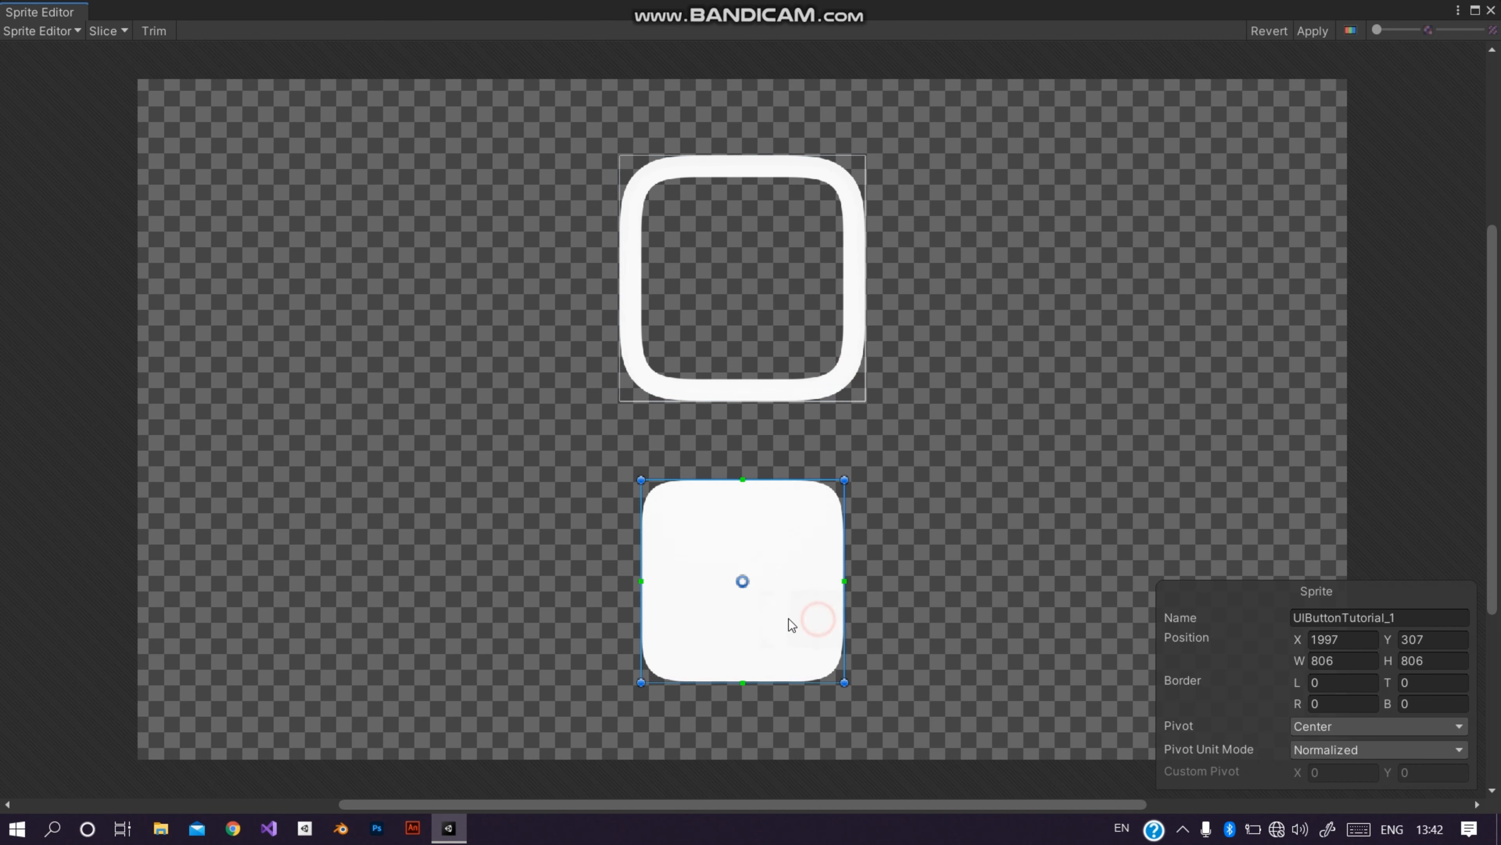
{"action": "left_click", "coordinate": [845, 377]}
{"action": "left_click", "coordinate": [791, 591]}
{"action": "left_click", "coordinate": [848, 356]}
{"action": "left_click", "coordinate": [838, 520]}
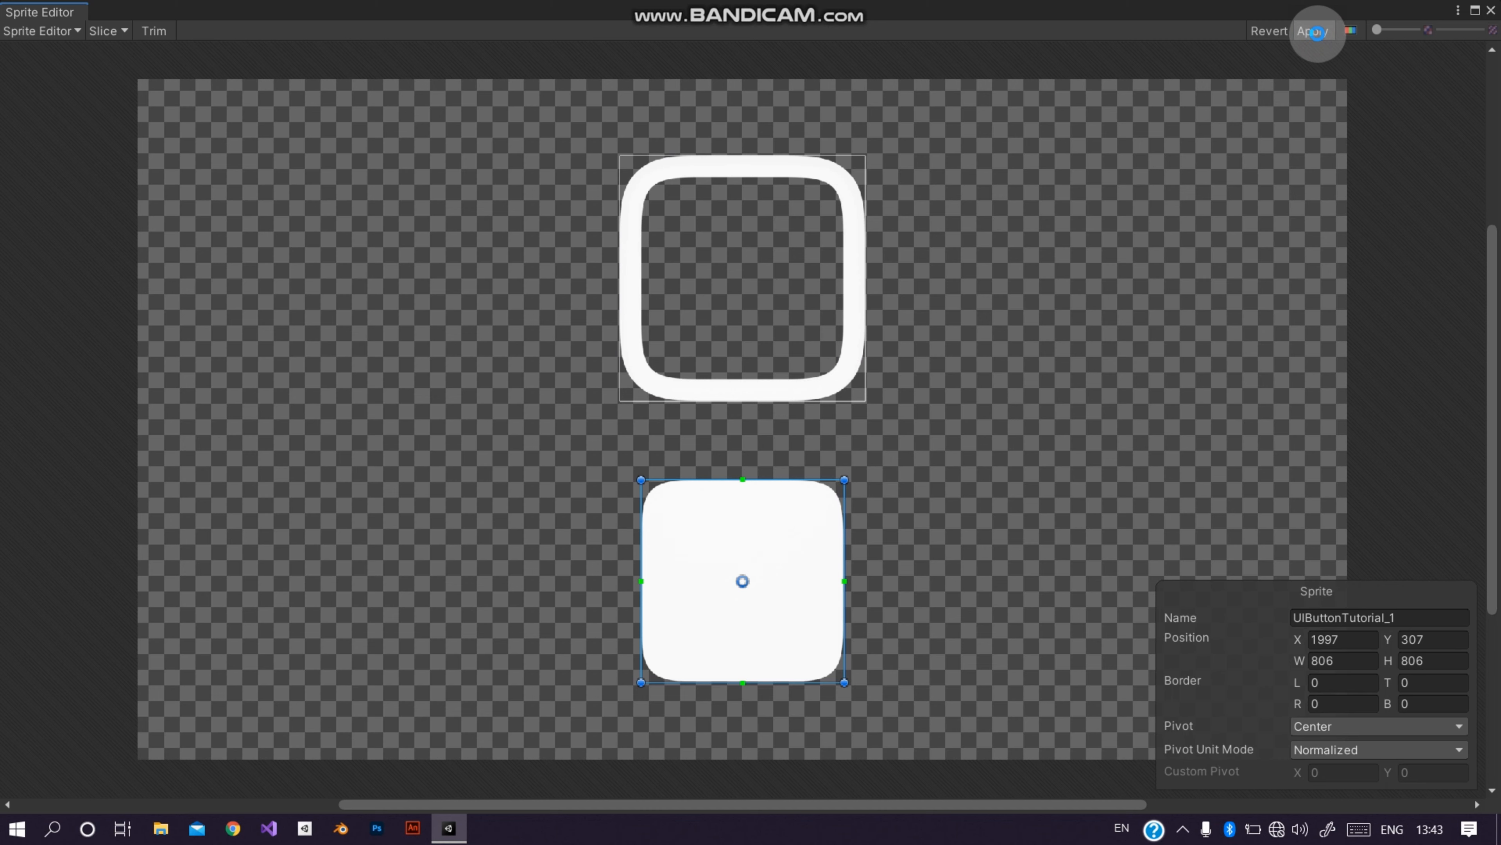
{"action": "left_click", "coordinate": [1319, 35]}
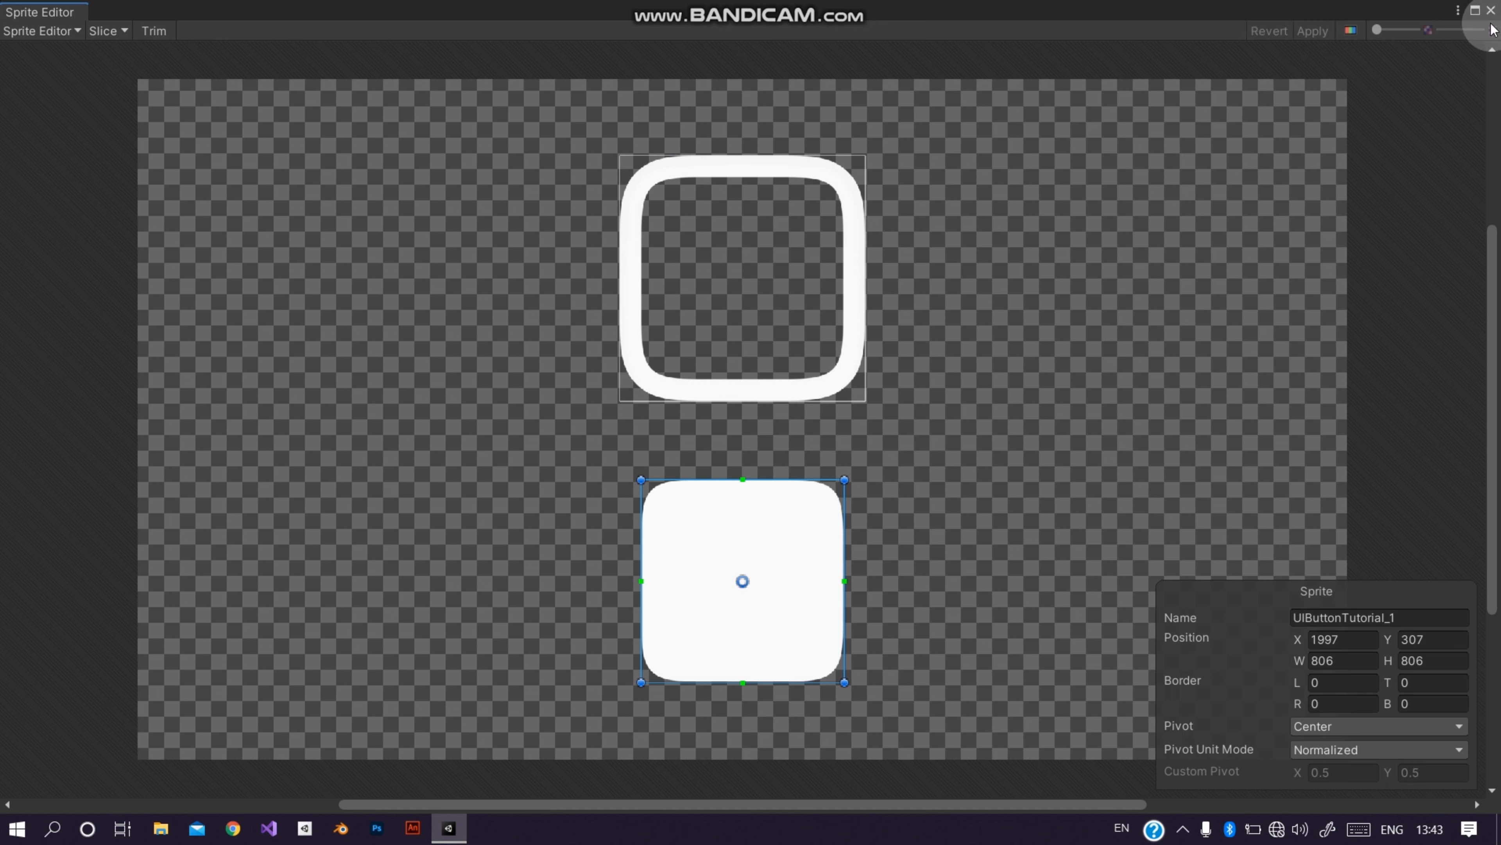
{"action": "left_click", "coordinate": [1491, 10]}
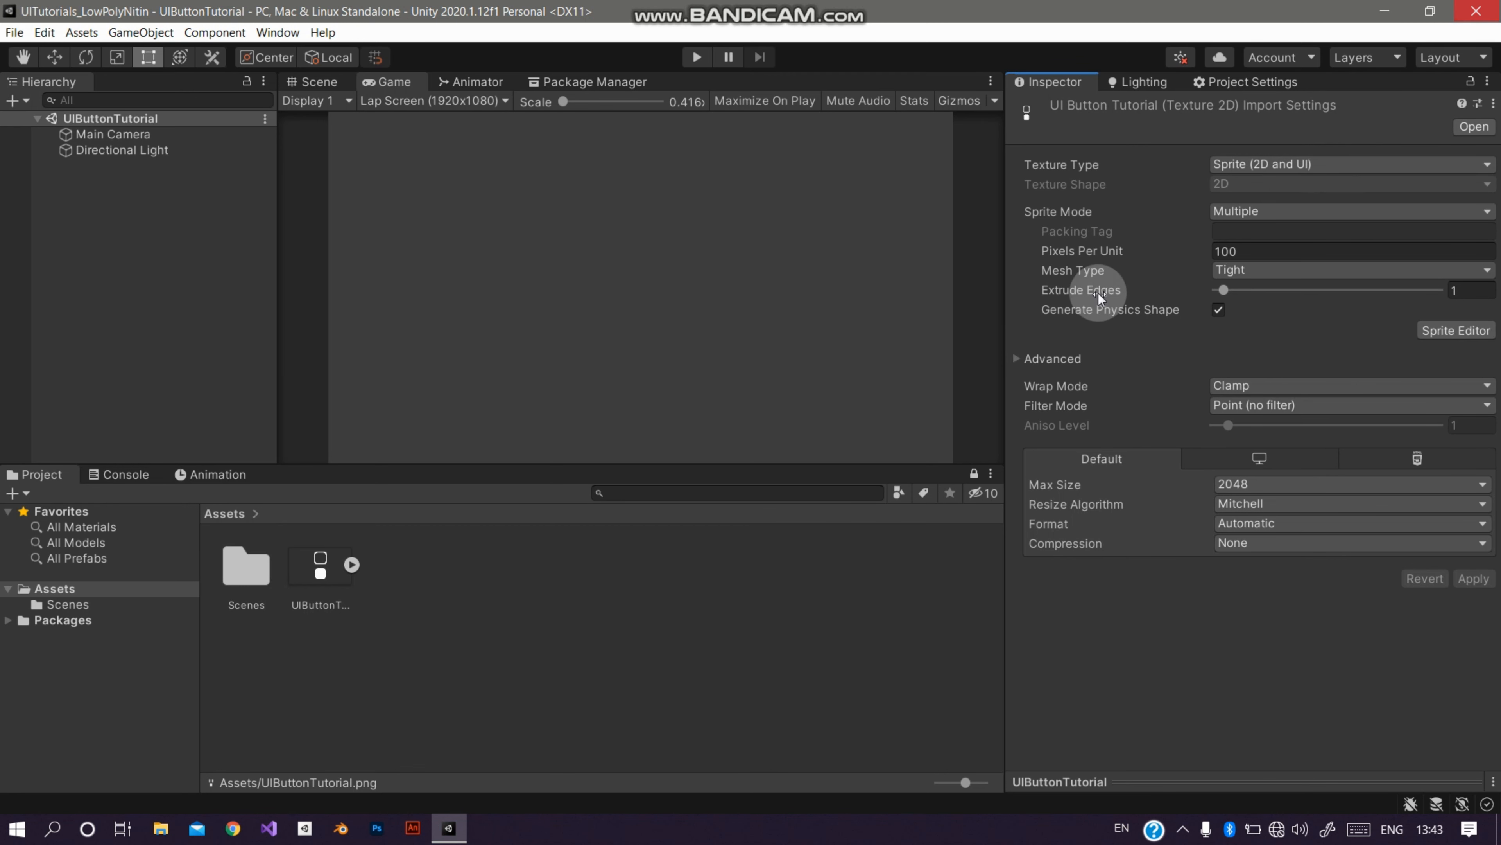
Step: Expand the UIButtonTutorial texture in the assets and inspect its frame and solid square sprites
{"action": "left_click", "coordinate": [352, 564]}
{"action": "left_click", "coordinate": [413, 569]}
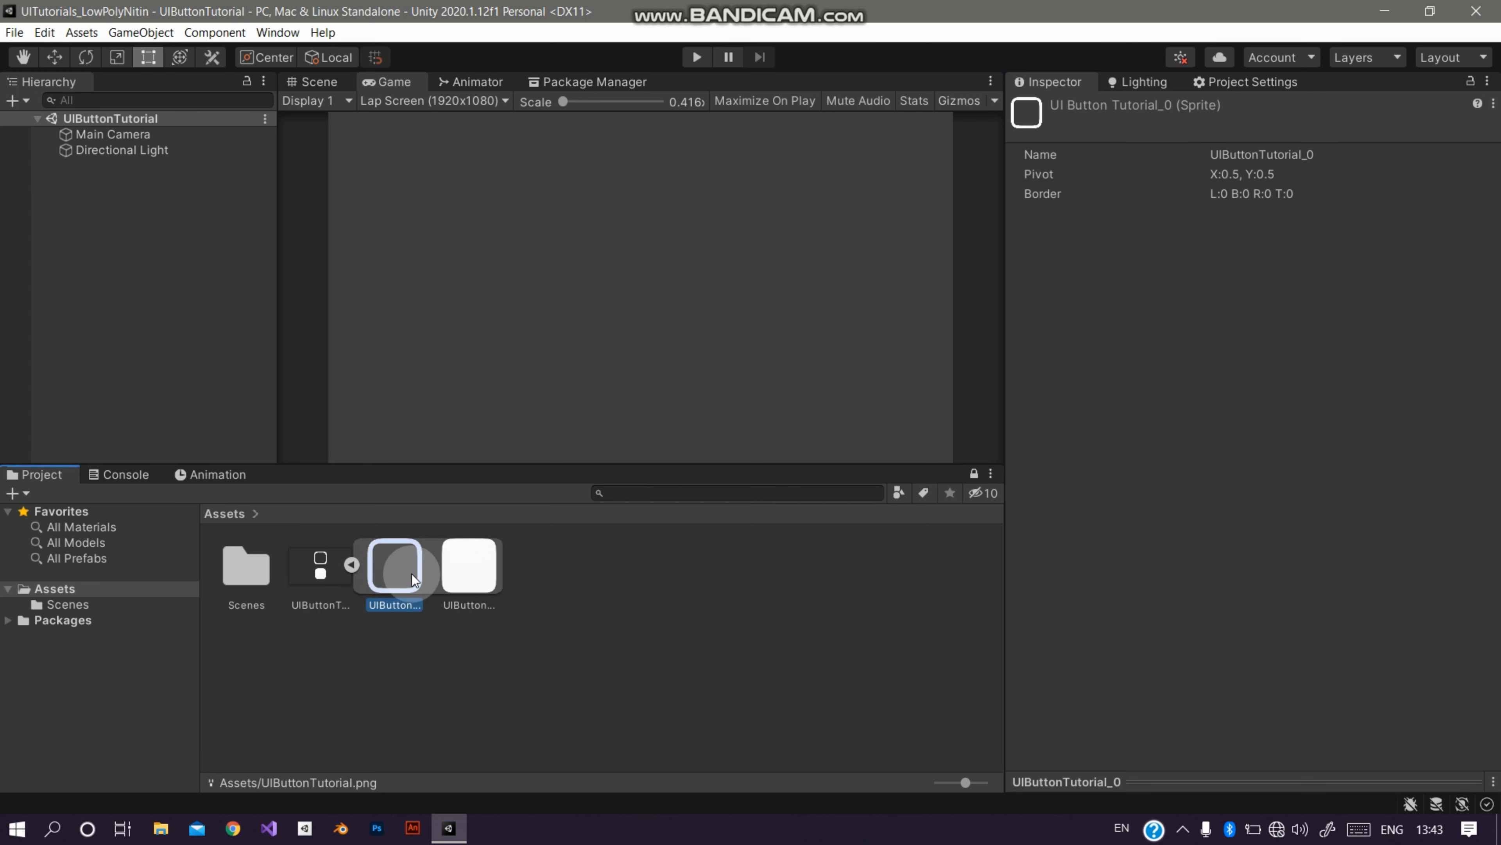
{"action": "left_click", "coordinate": [467, 574]}
{"action": "left_click", "coordinate": [456, 573]}
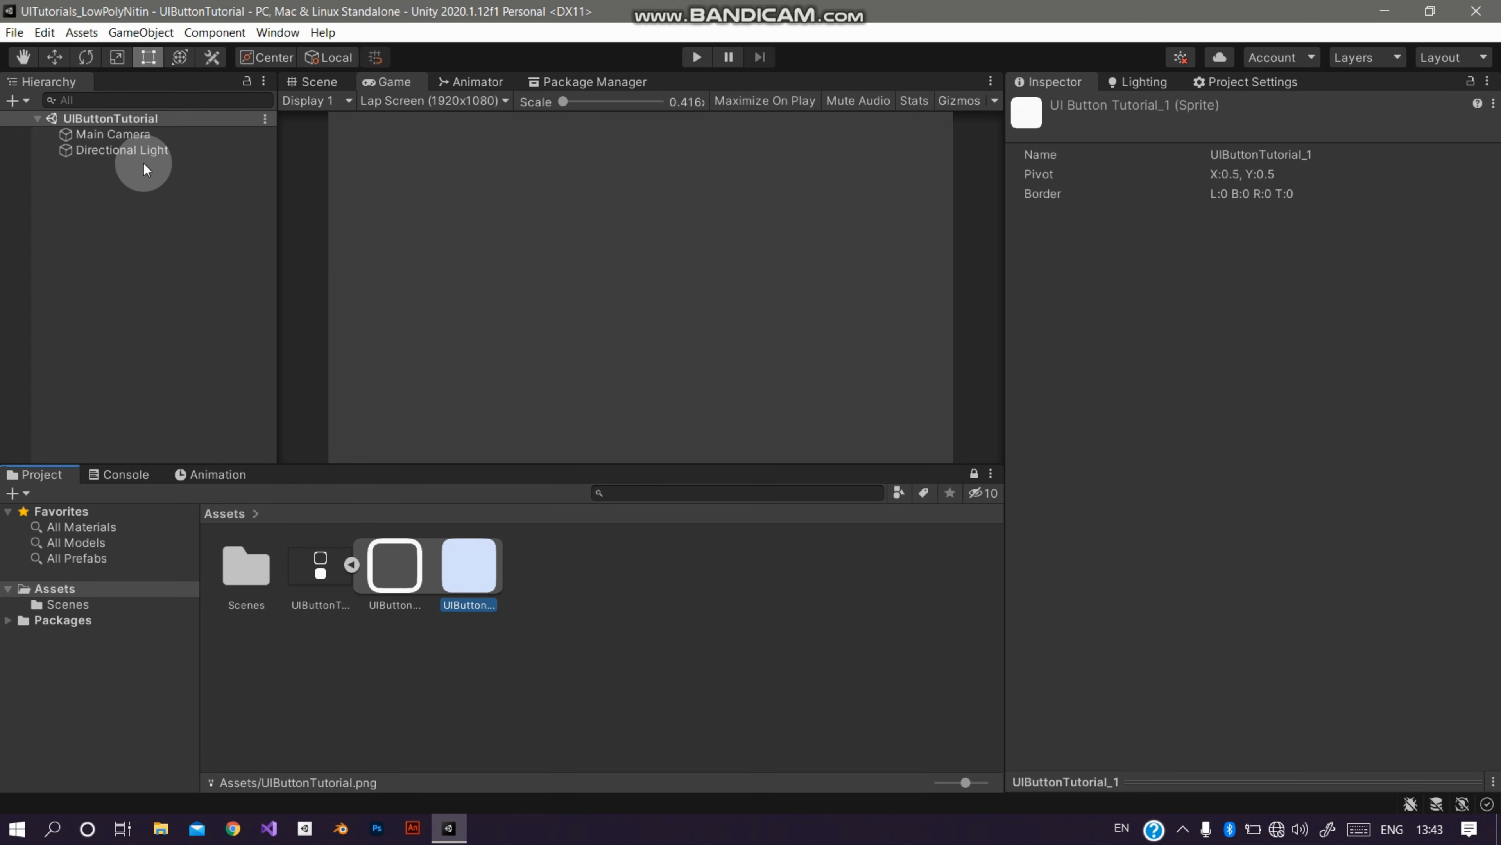
Step: Add a standard UI Button to the UIButtonTutorial scene
{"action": "right_click", "coordinate": [122, 172]}
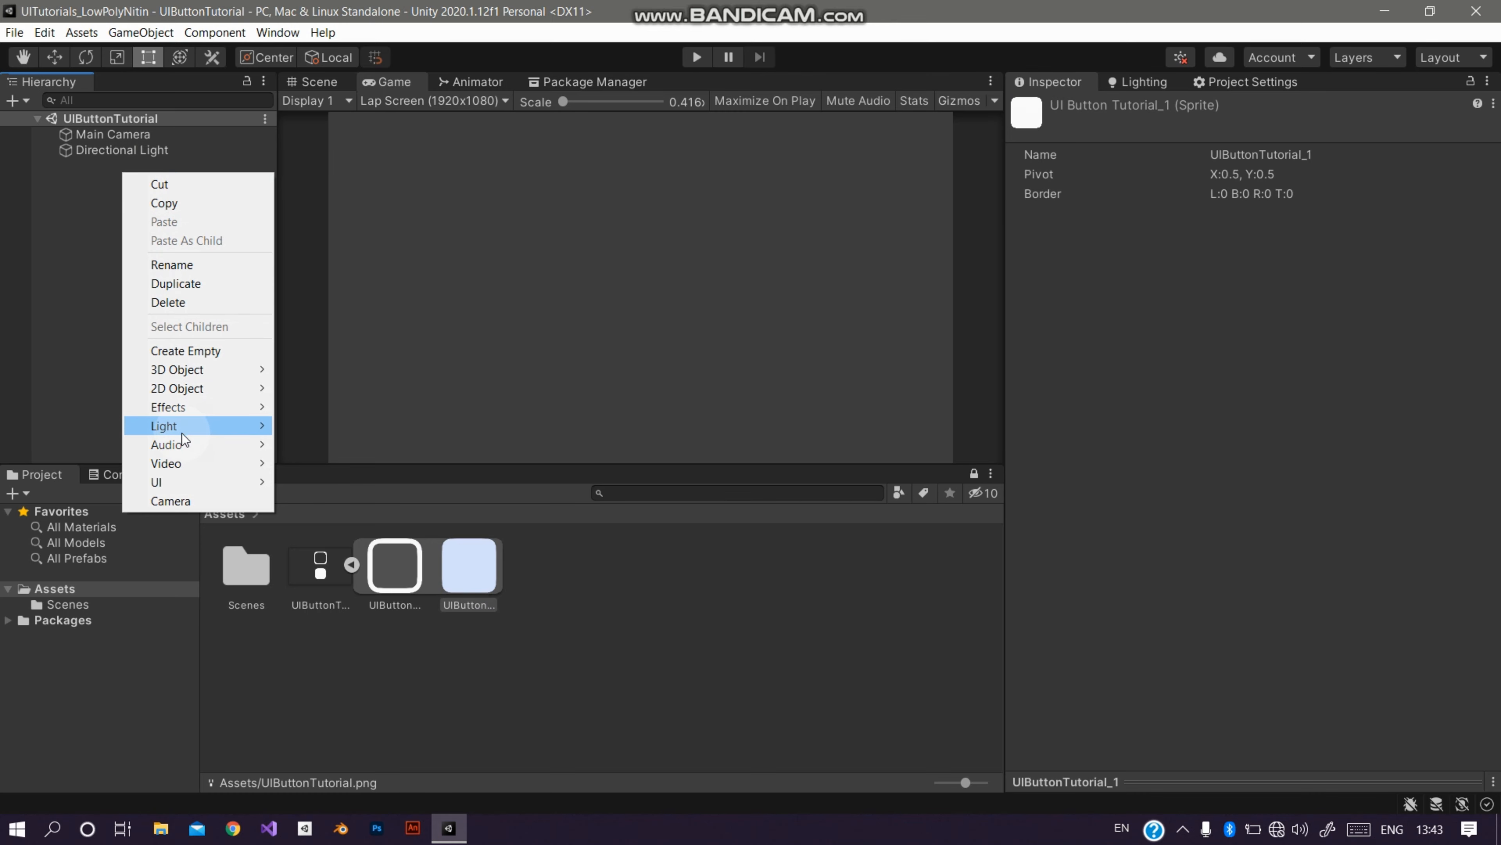
{"action": "mouse_move", "coordinate": [173, 481]}
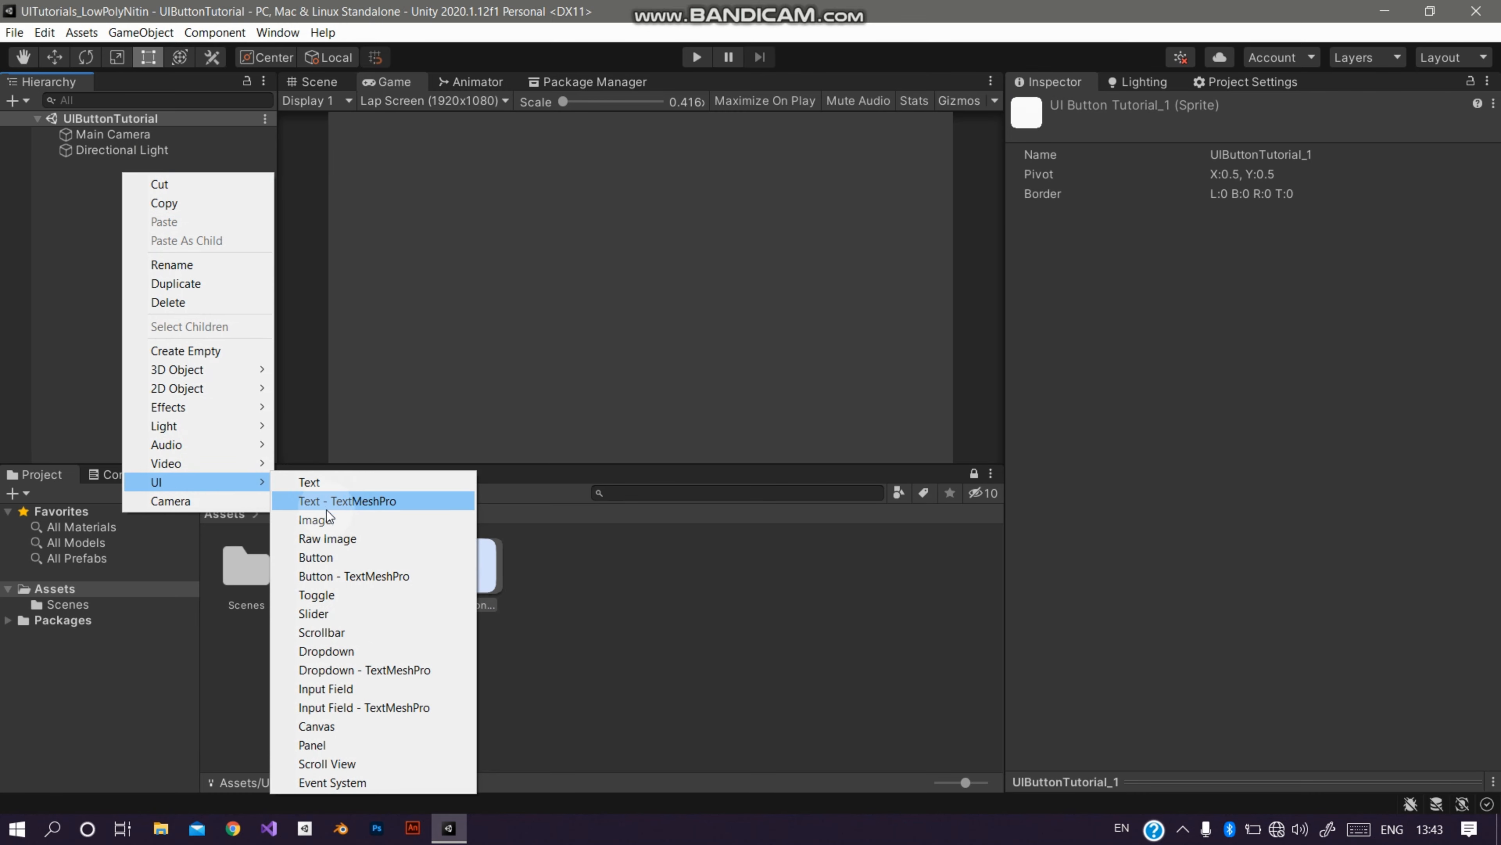
{"action": "left_click", "coordinate": [336, 560]}
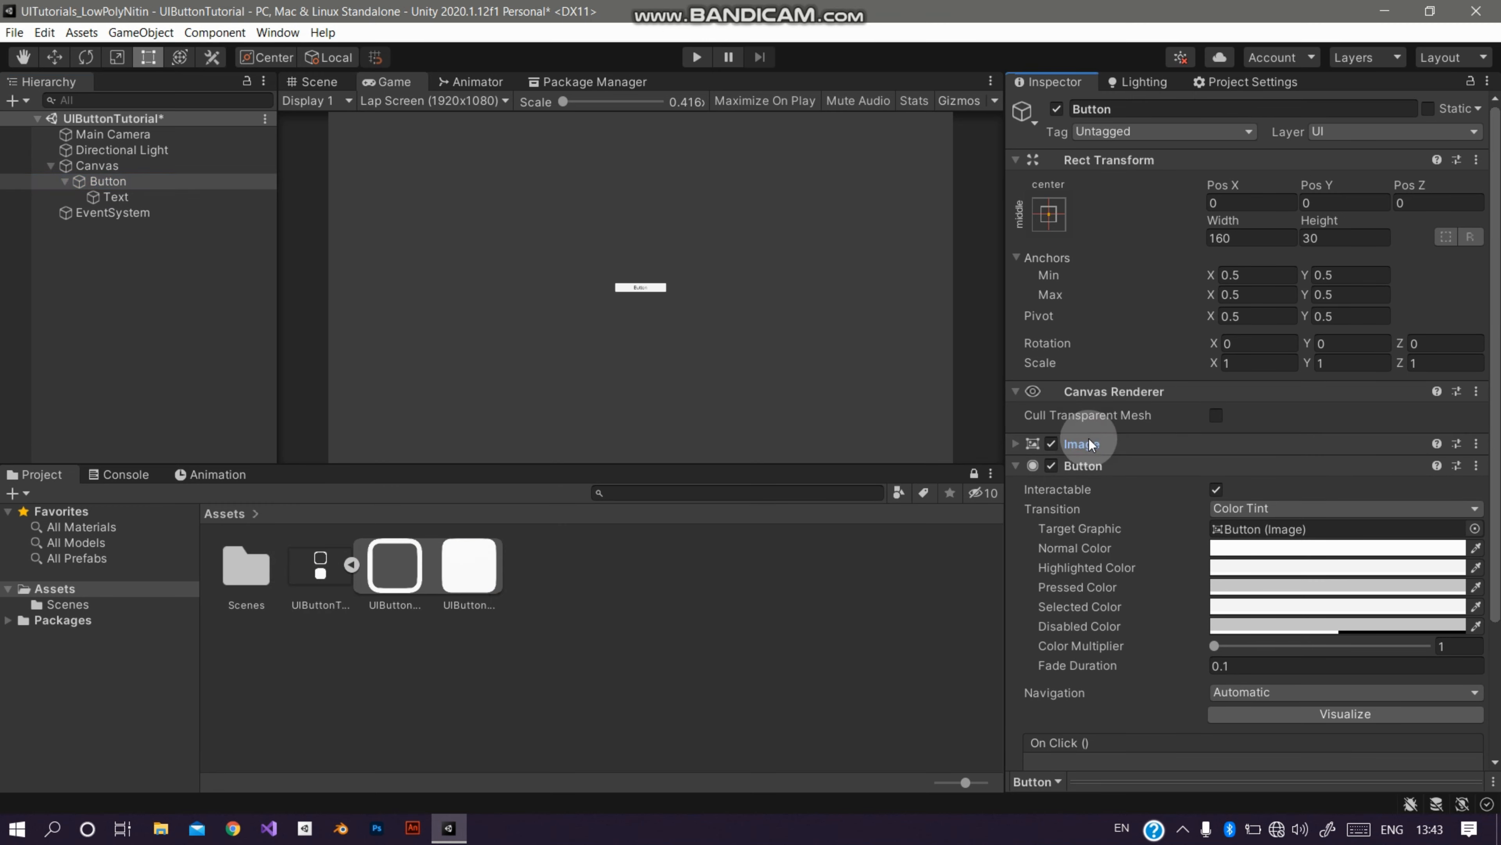
Step: Assign the solid square sprite UIButtonTutorial_1 to the button's Image and set the button's width and height to 250
{"action": "left_click", "coordinate": [1170, 449]}
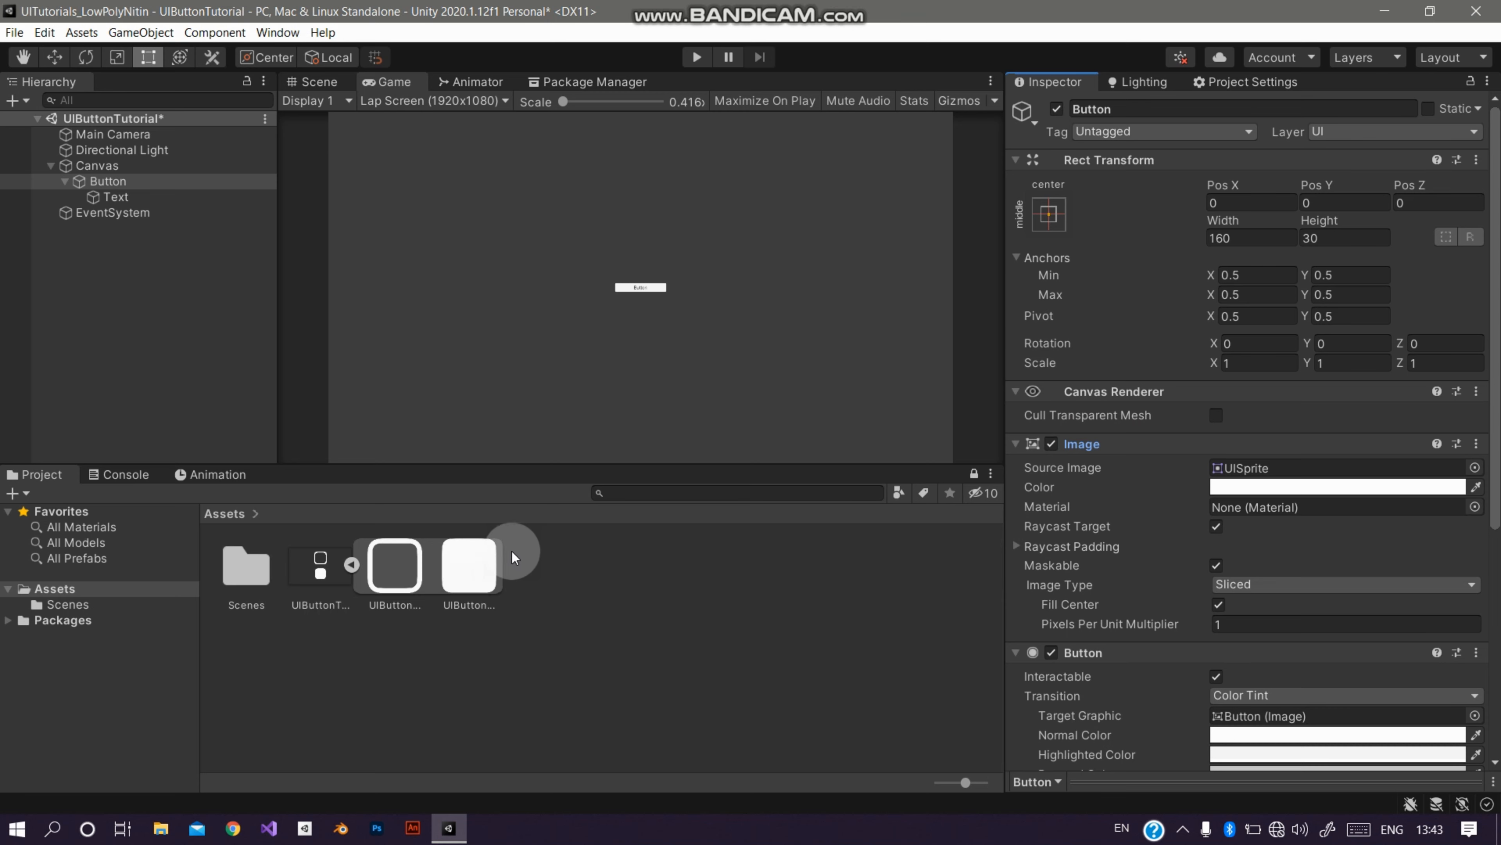
{"action": "left_click_drag", "start_coordinate": [469, 565], "coordinate": [1307, 470]}
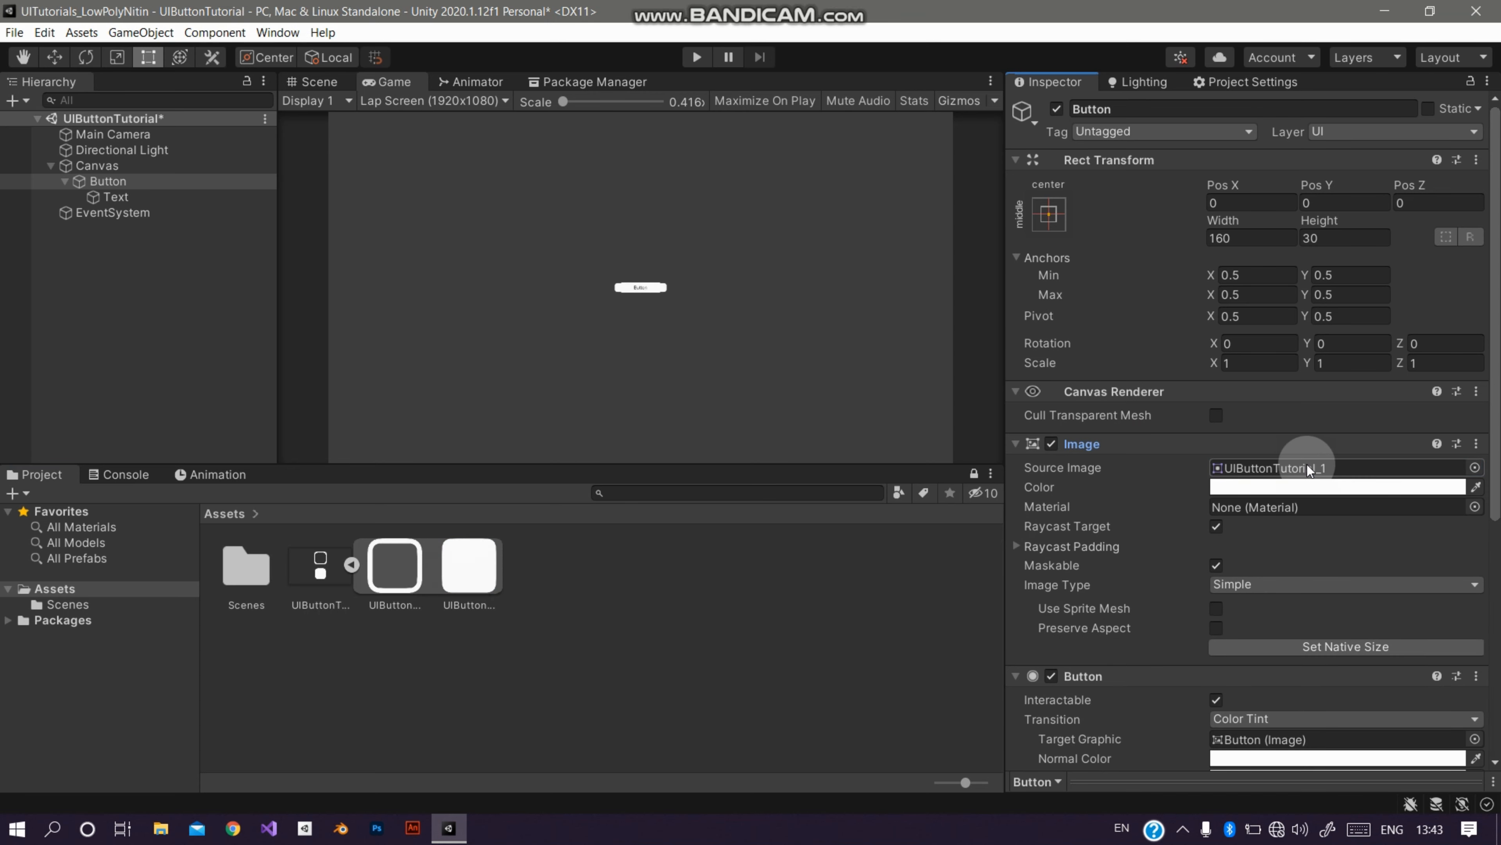
{"action": "left_click", "coordinate": [1309, 642]}
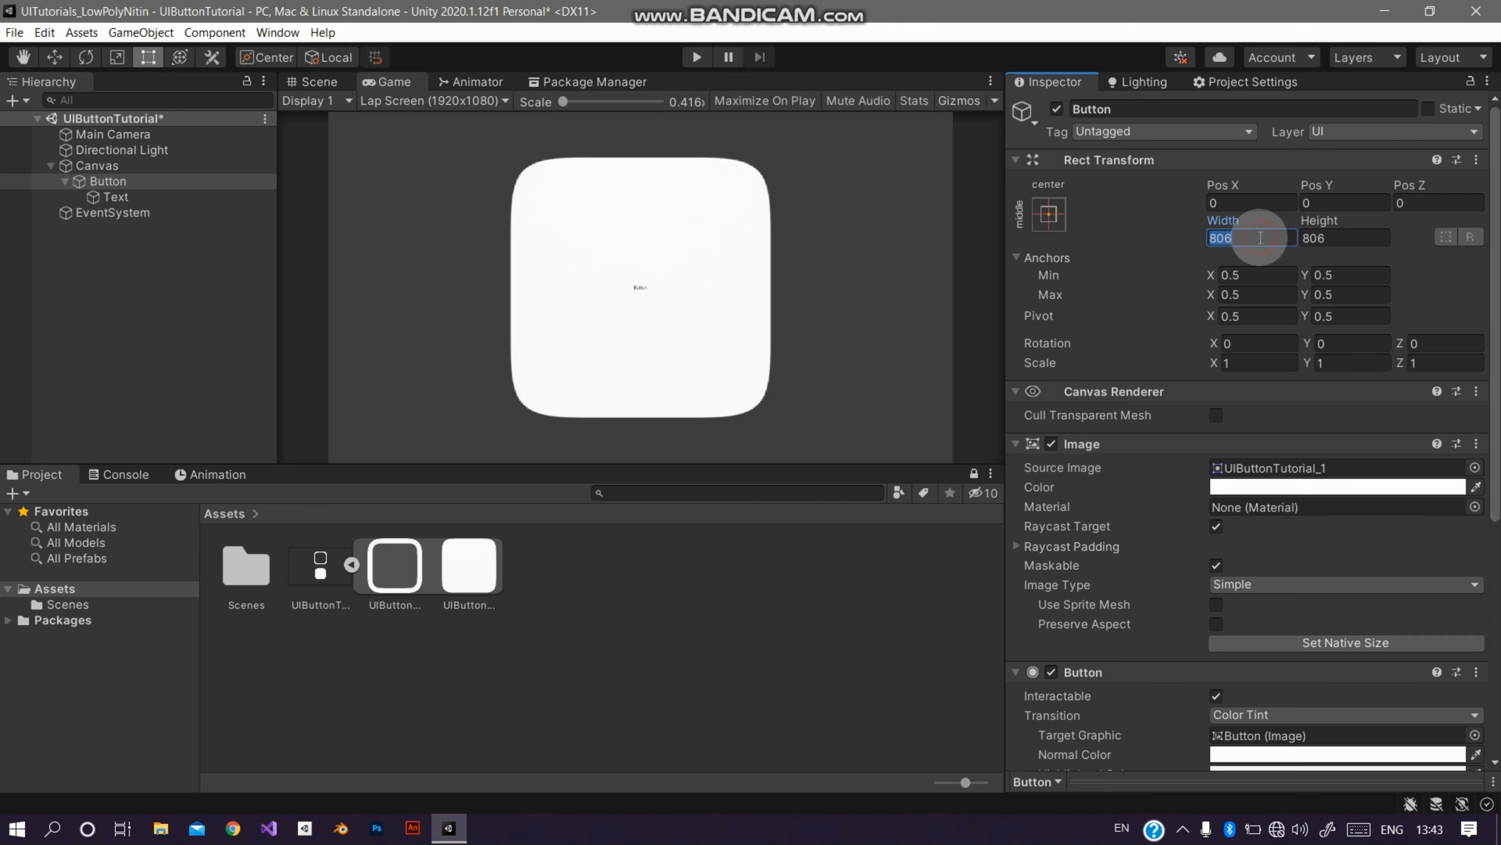
{"action": "type", "text": "250"}
{"action": "type", "text": "2"}
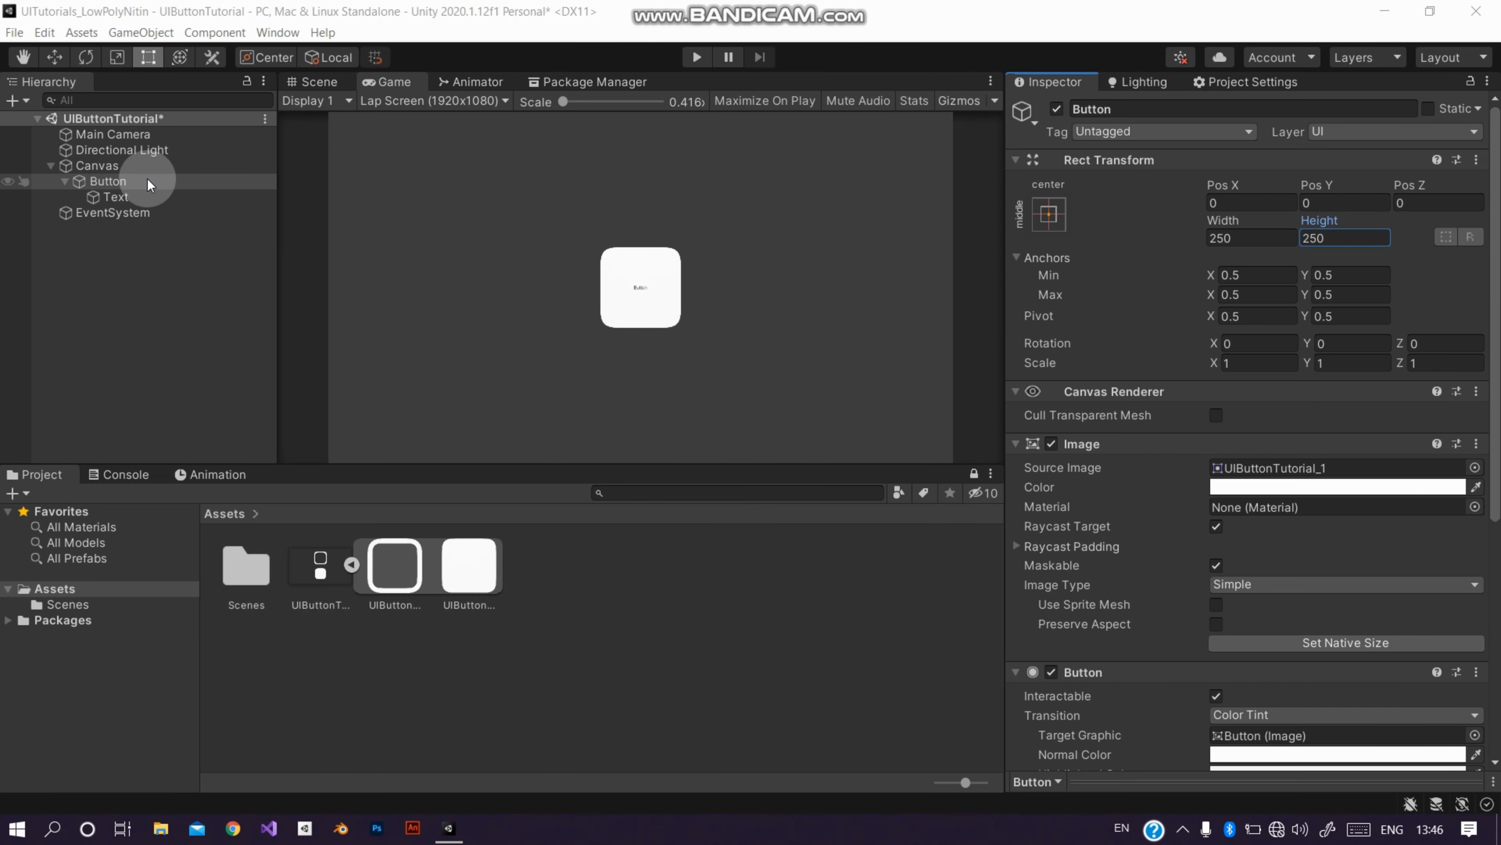
Step: Add a UI Image as a child of Button and place it above Text in the hierarchy
{"action": "right_click", "coordinate": [148, 183]}
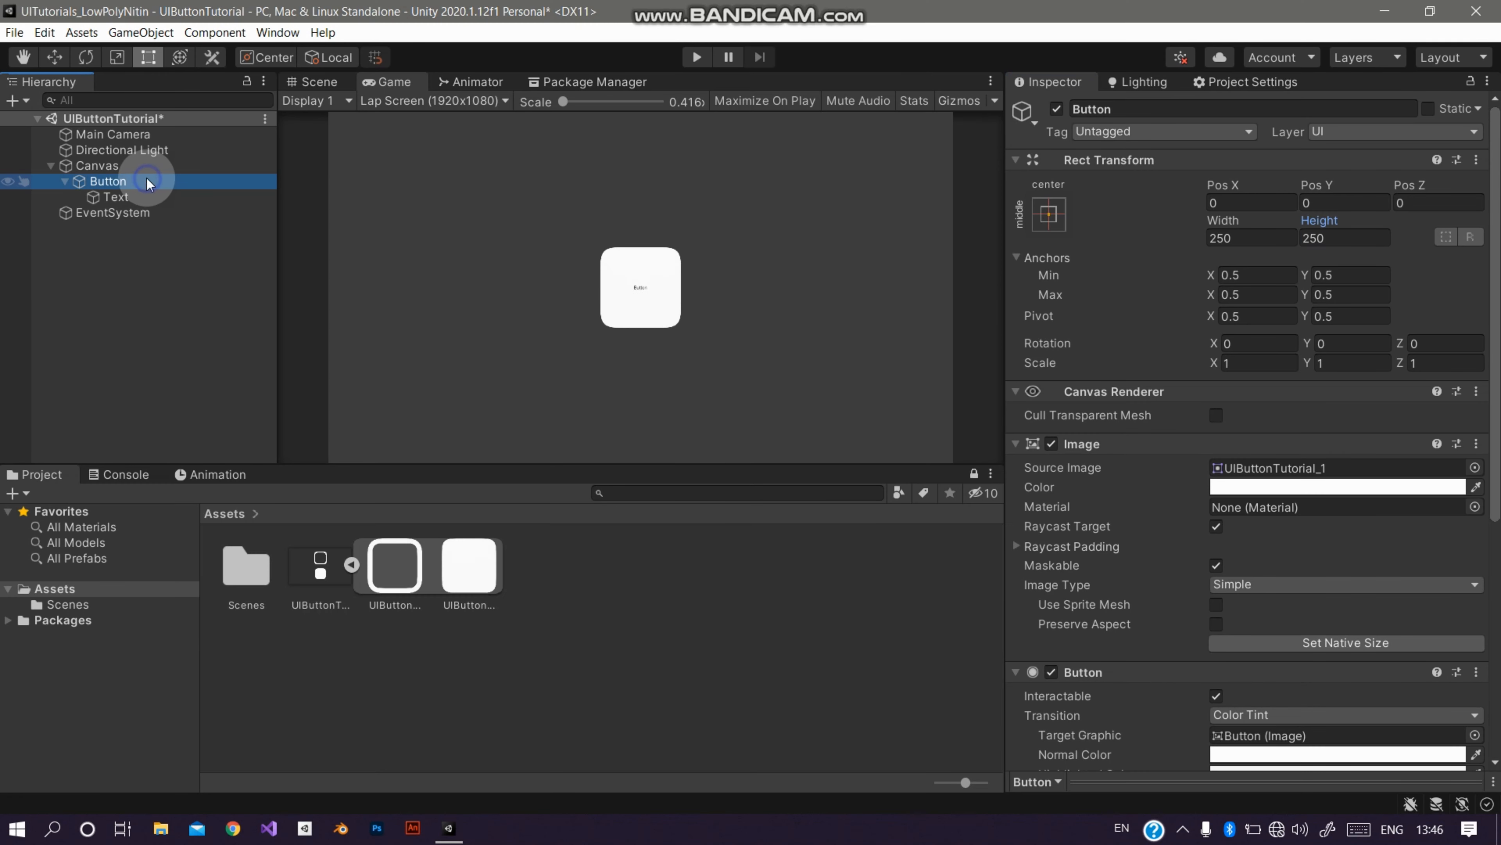
{"action": "mouse_move", "coordinate": [211, 493]}
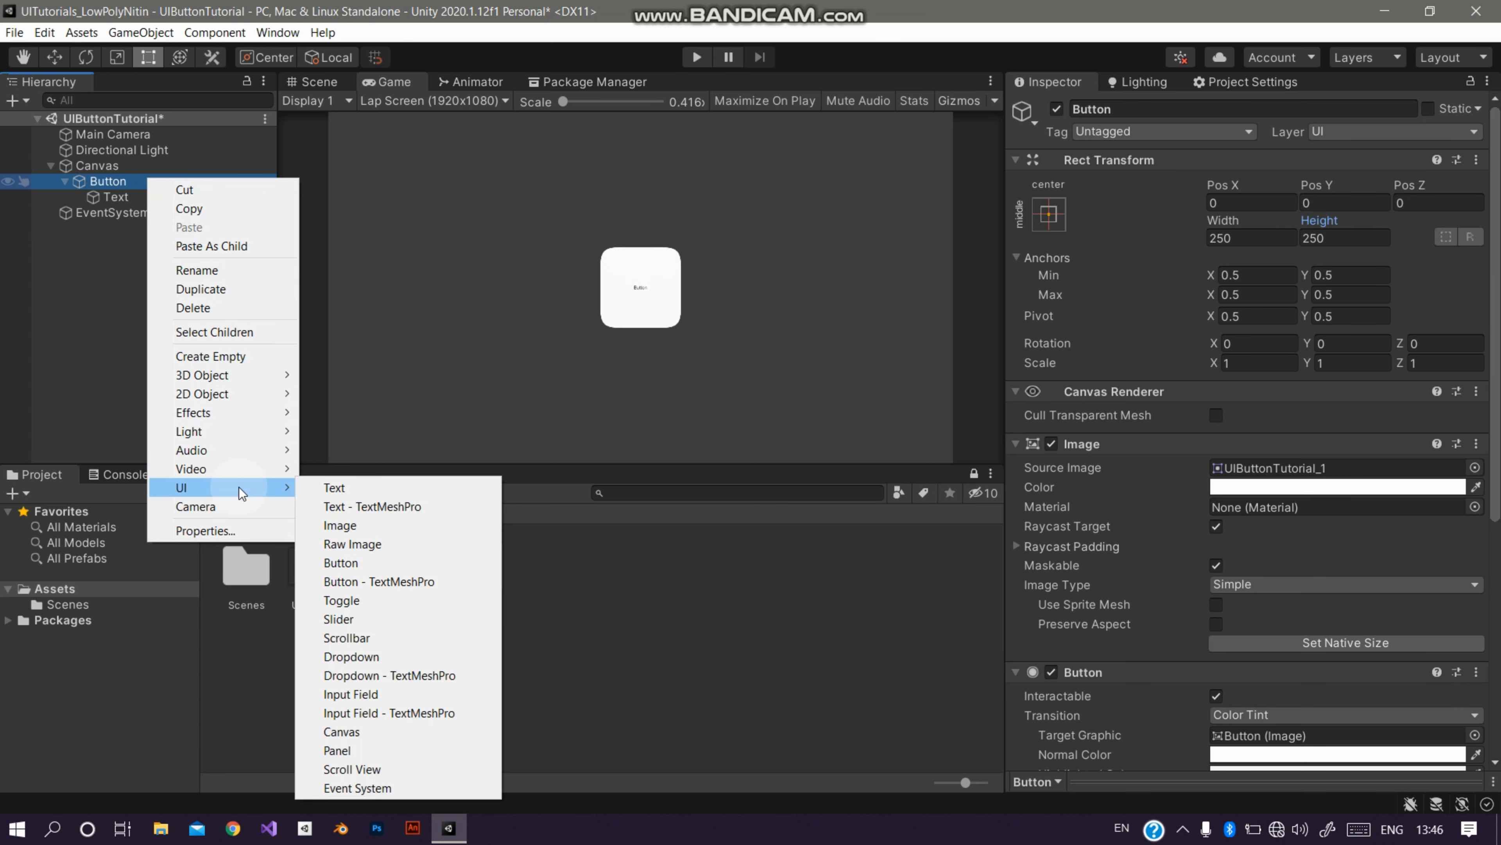
{"action": "left_click", "coordinate": [380, 526]}
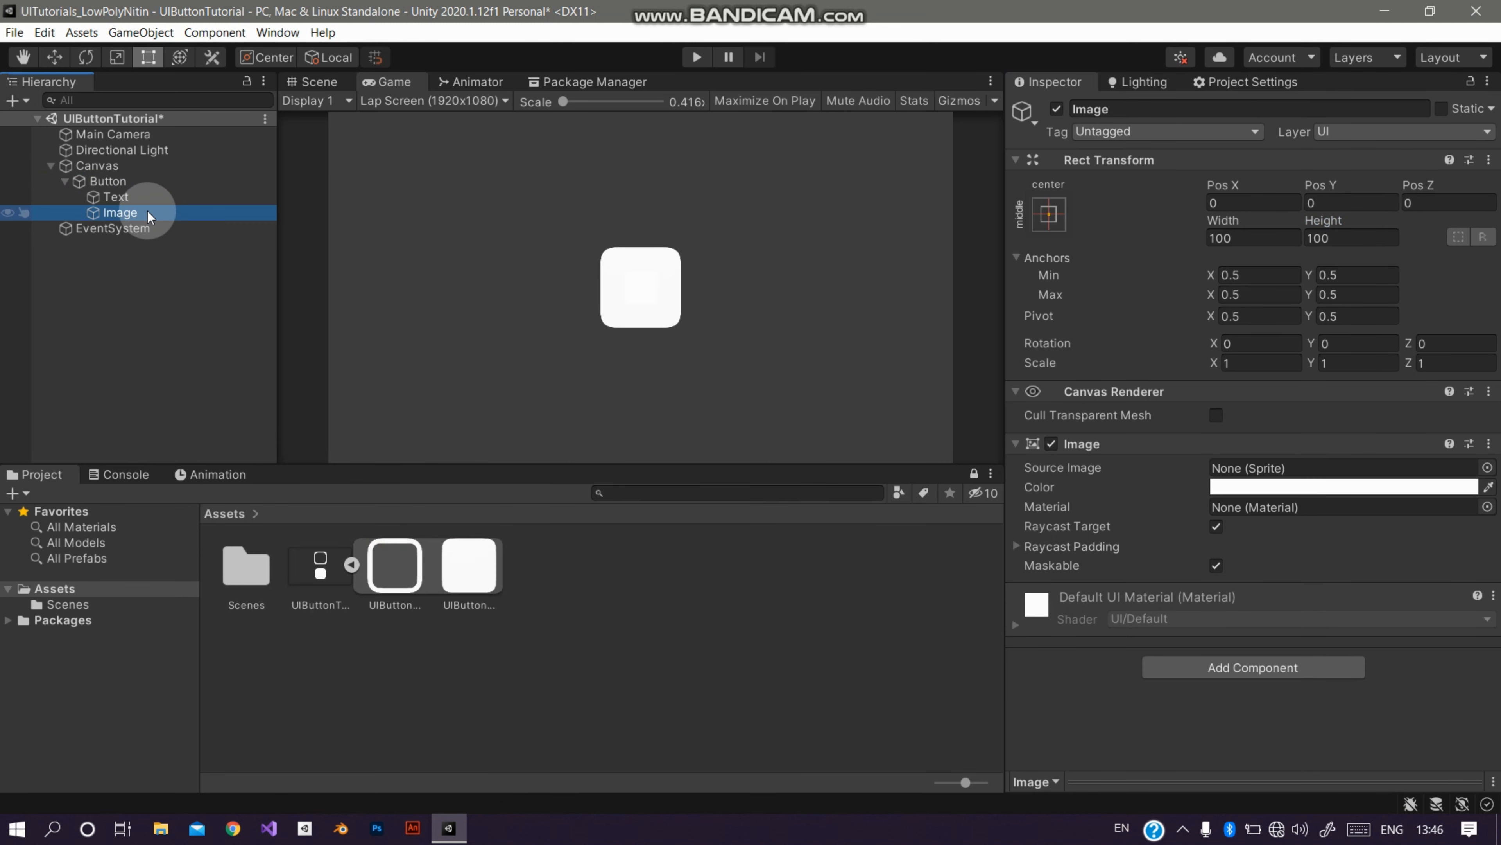
{"action": "left_click_drag", "start_coordinate": [141, 214], "coordinate": [153, 190]}
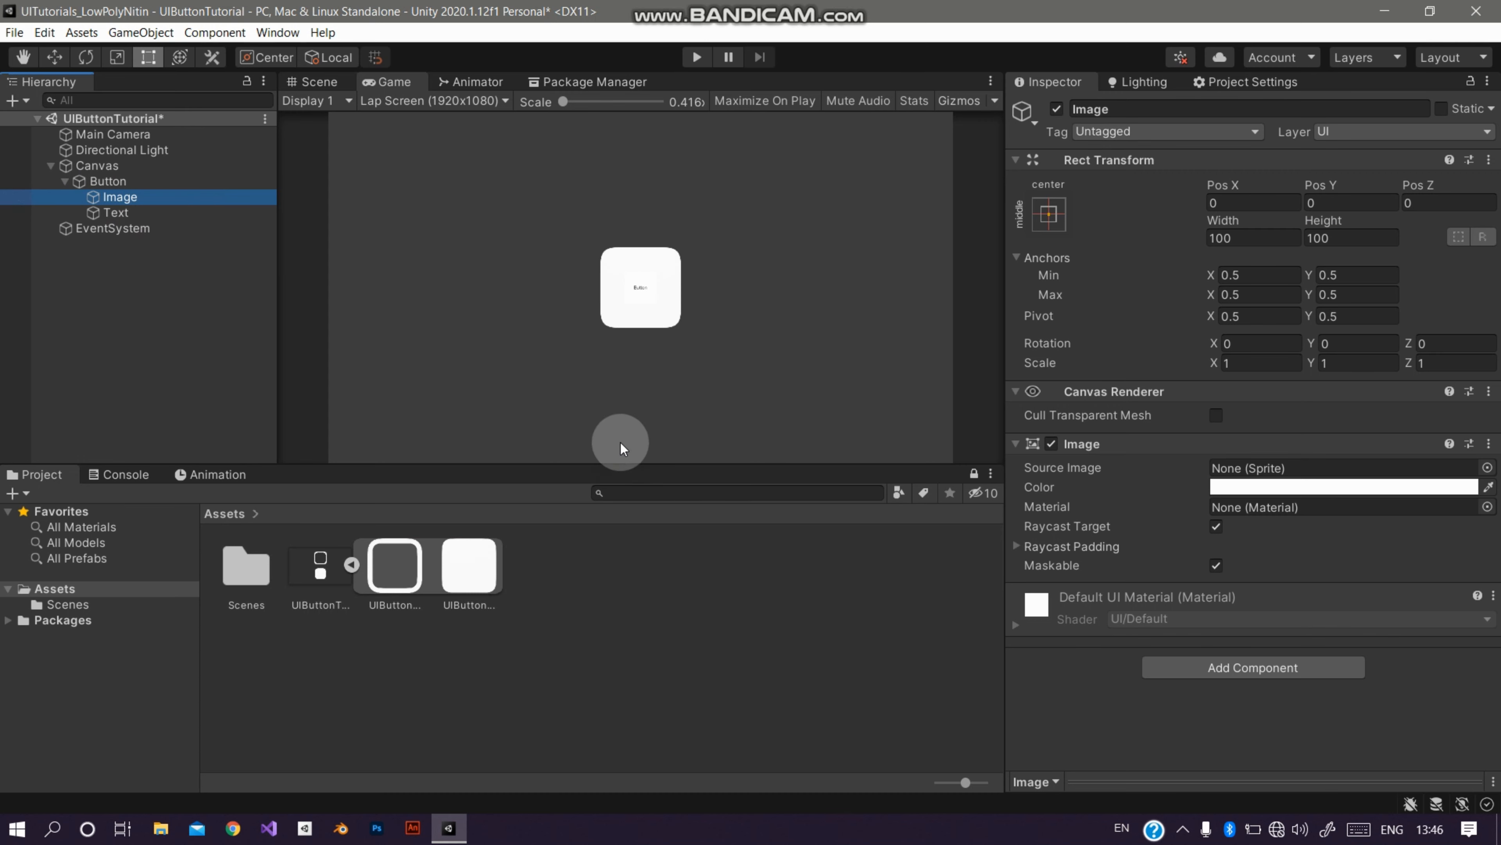
Step: Assign the frame sprite UIButtonTutorial_0 to the child Image and set its width and height to 298
{"action": "left_click_drag", "start_coordinate": [407, 574], "coordinate": [1254, 467]}
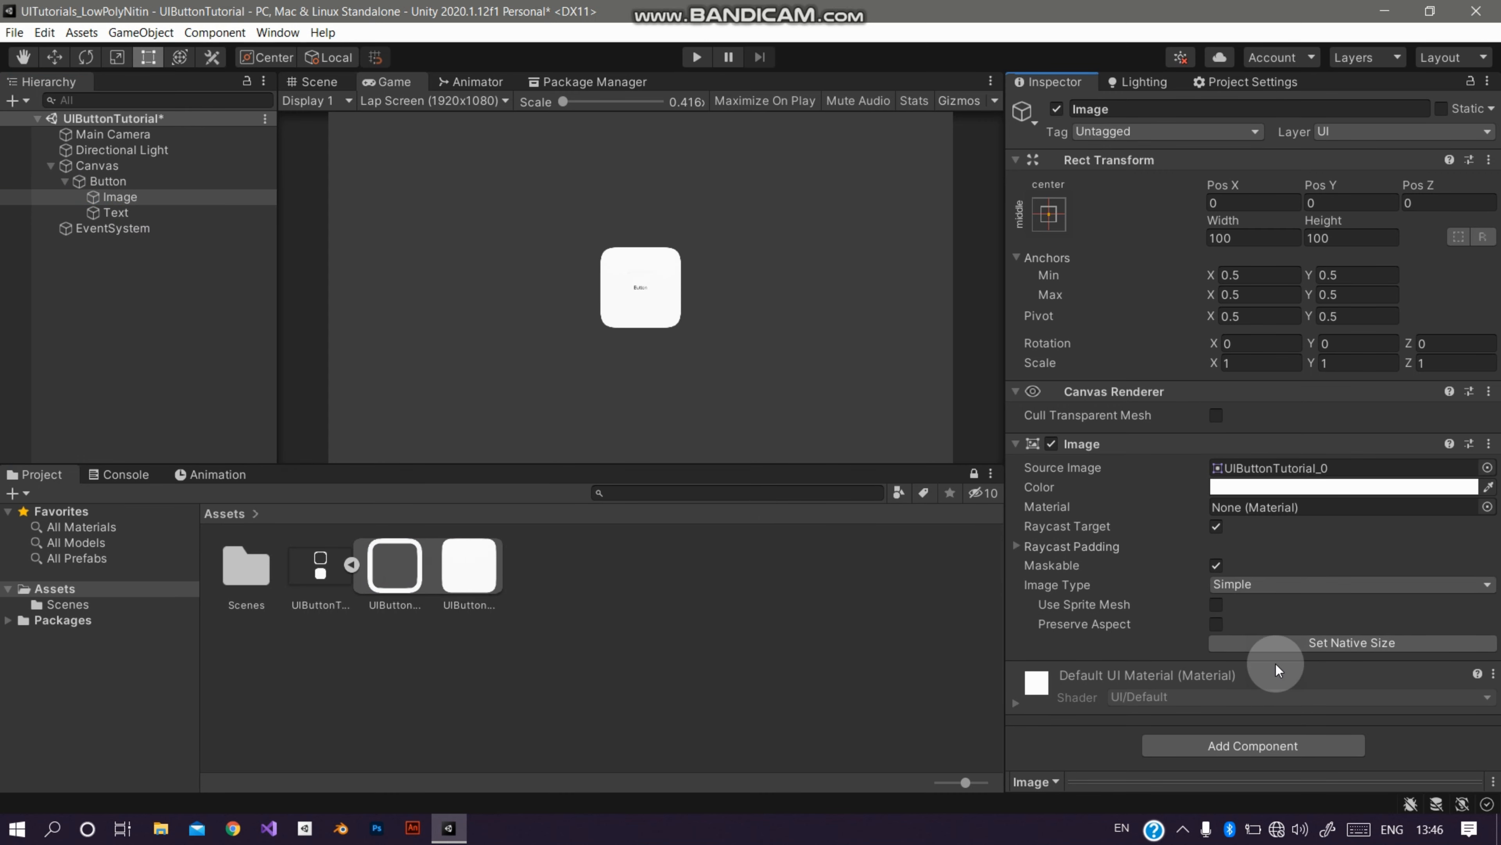
{"action": "left_click", "coordinate": [1283, 643]}
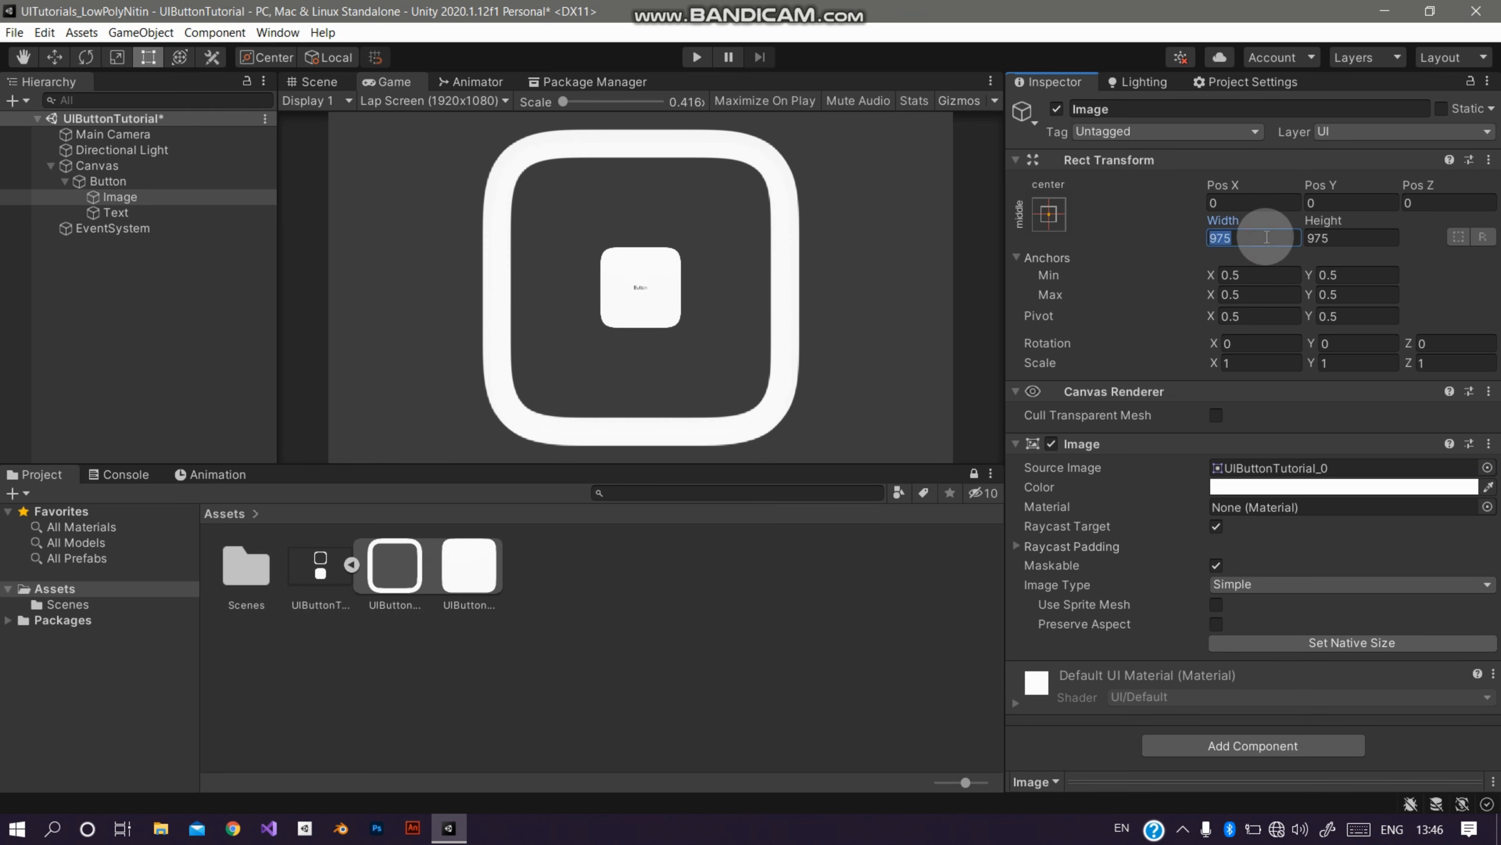
{"action": "type", "text": "28"}
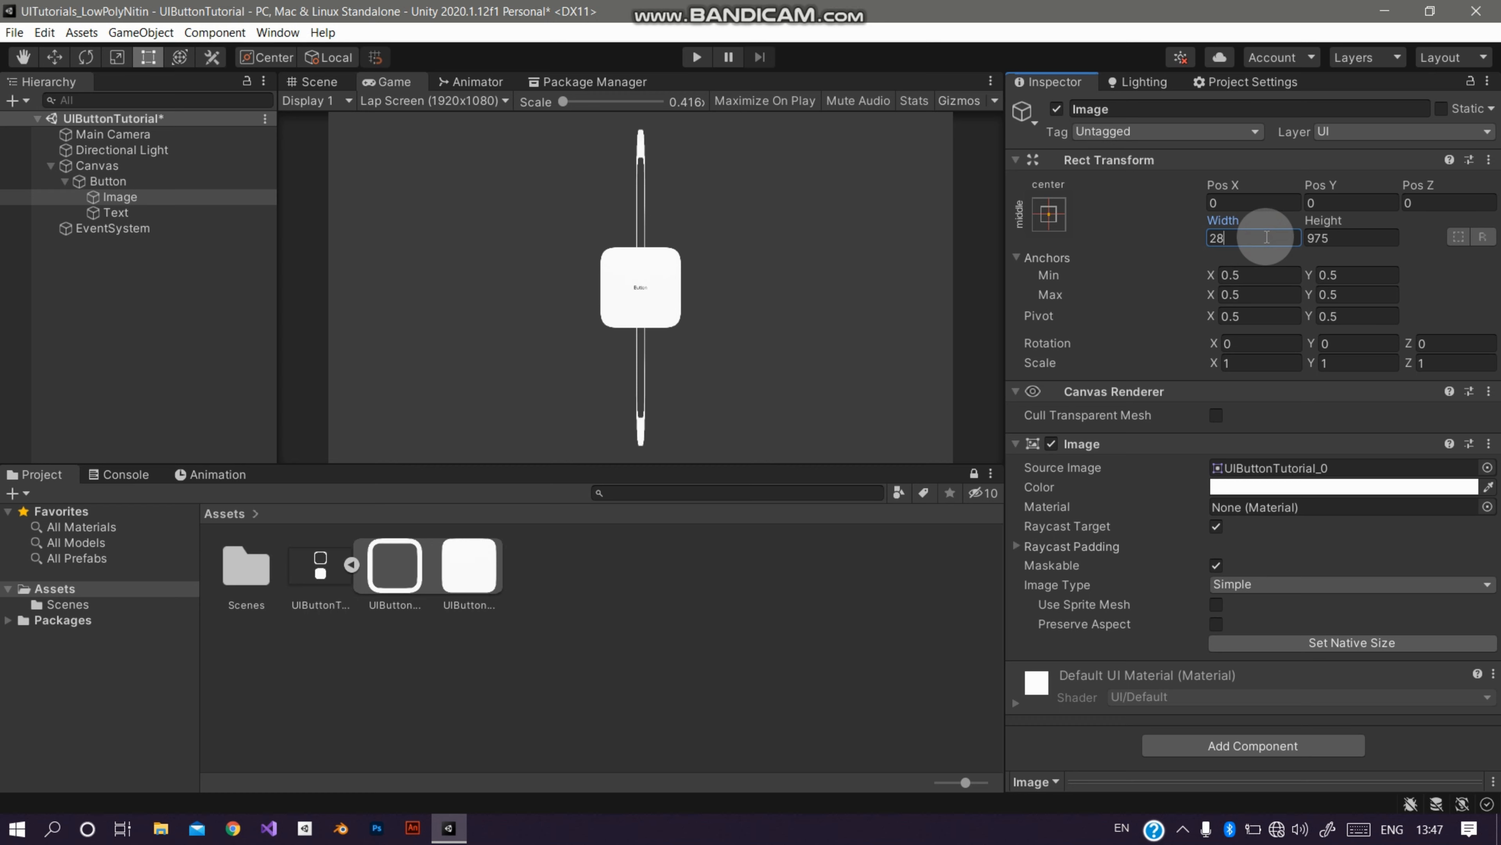
{"action": "type", "text": "98"}
{"action": "key", "text": "Tab"}
{"action": "type", "text": "298"}
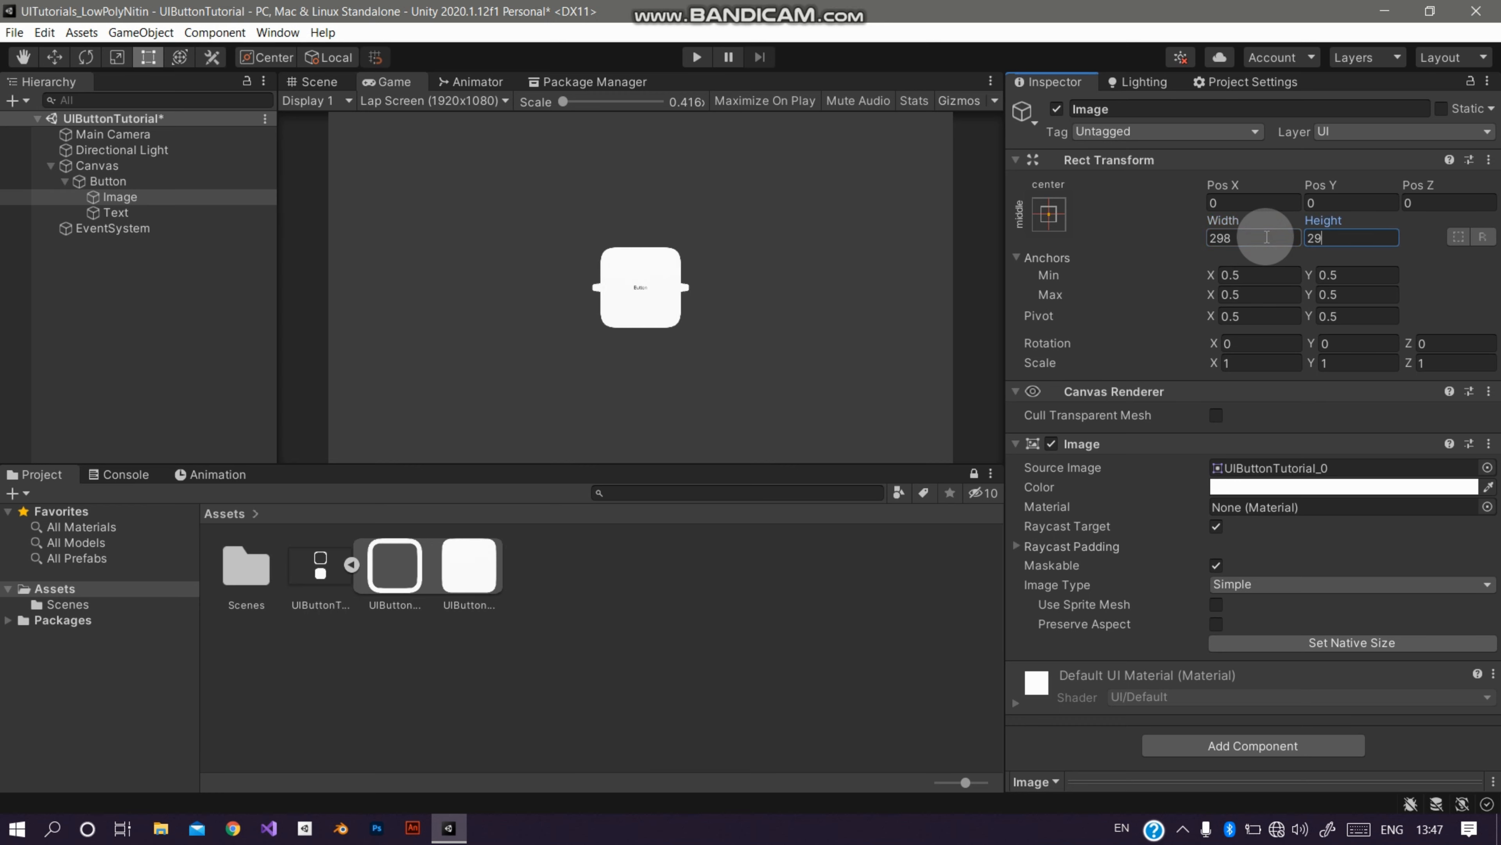
Step: Tint the frame Image light grey
{"action": "left_click", "coordinate": [1336, 488]}
{"action": "mouse_move", "coordinate": [1333, 459]}
{"action": "left_mouse_down"}
{"action": "mouse_move", "coordinate": [1296, 461]}
{"action": "mouse_move", "coordinate": [1331, 442]}
{"action": "left_mouse_up"}
{"action": "left_click", "coordinate": [1483, 324]}
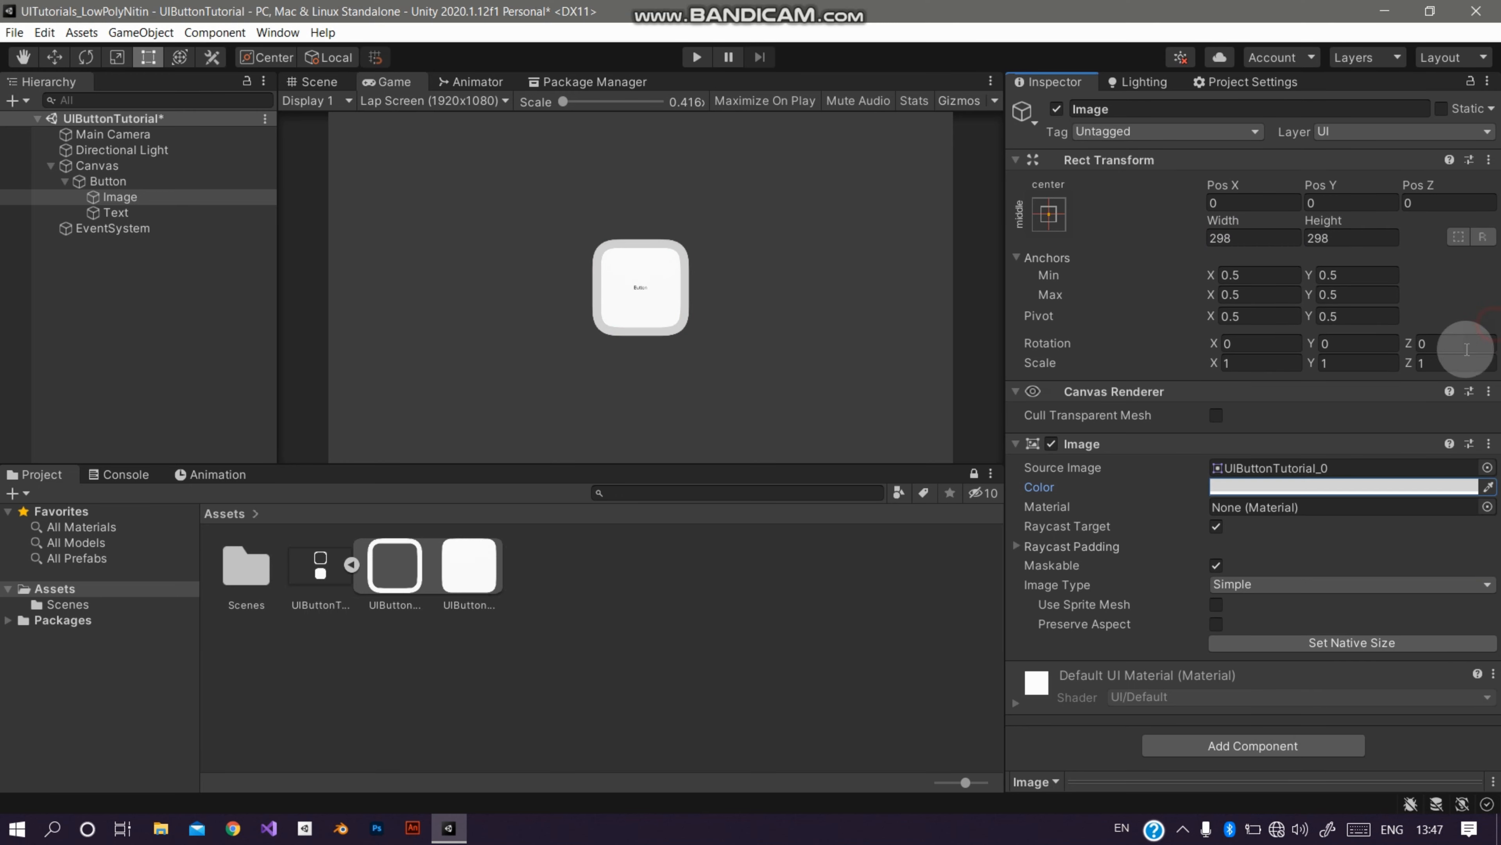
Step: Set the Button's transition to Animation and its navigation to None
{"action": "left_click", "coordinate": [155, 196]}
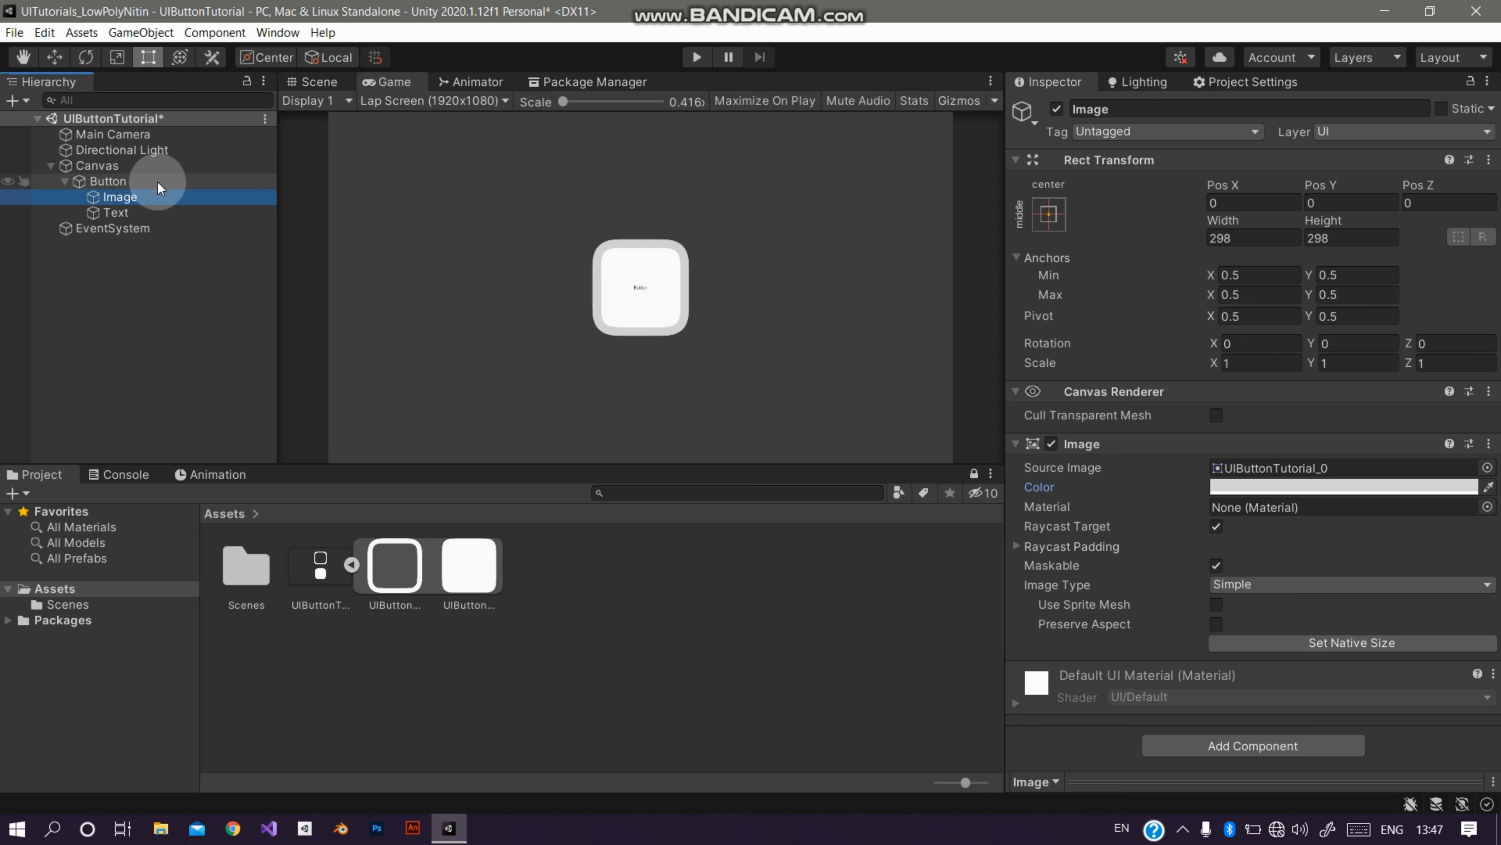
{"action": "left_click", "coordinate": [157, 182]}
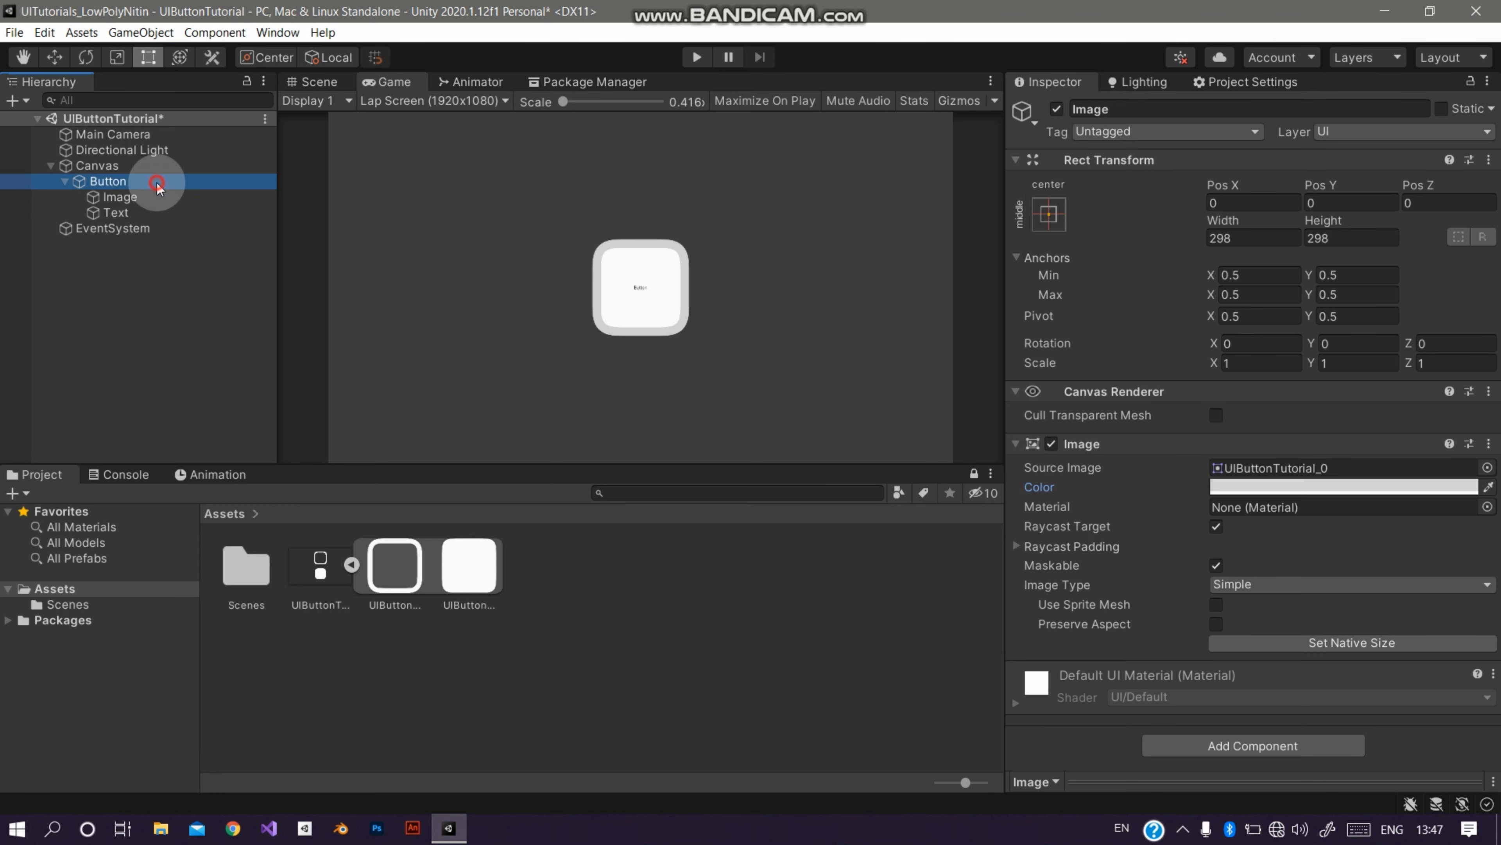
{"action": "left_click", "coordinate": [1172, 441]}
{"action": "scroll", "coordinate": [1163, 437], "scroll_direction": "down", "scroll_amount": 5}
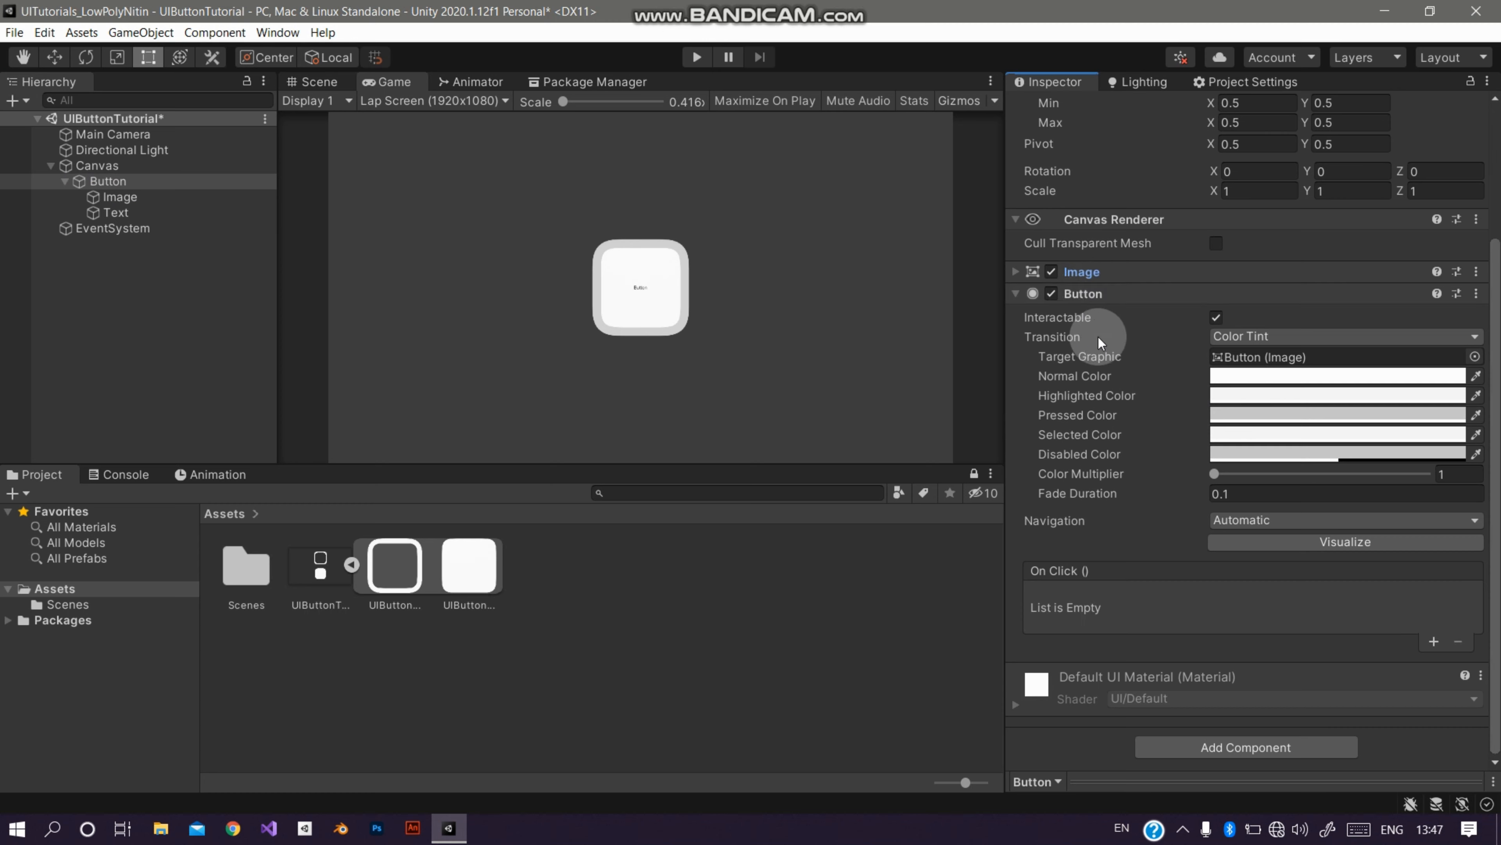
{"action": "left_click", "coordinate": [1236, 336]}
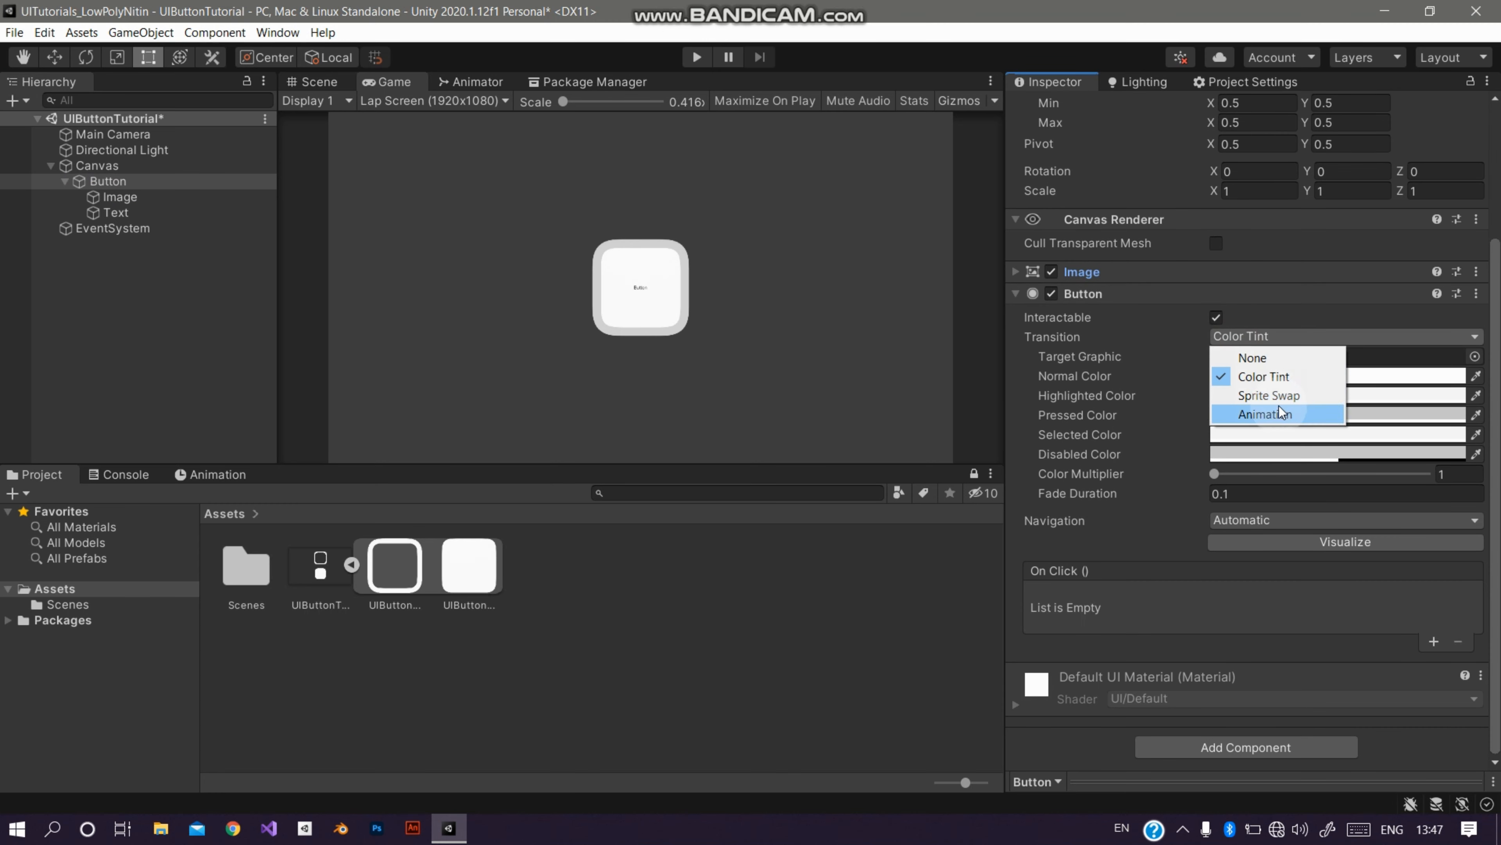
{"action": "left_click", "coordinate": [1279, 416]}
{"action": "left_click", "coordinate": [1297, 524]}
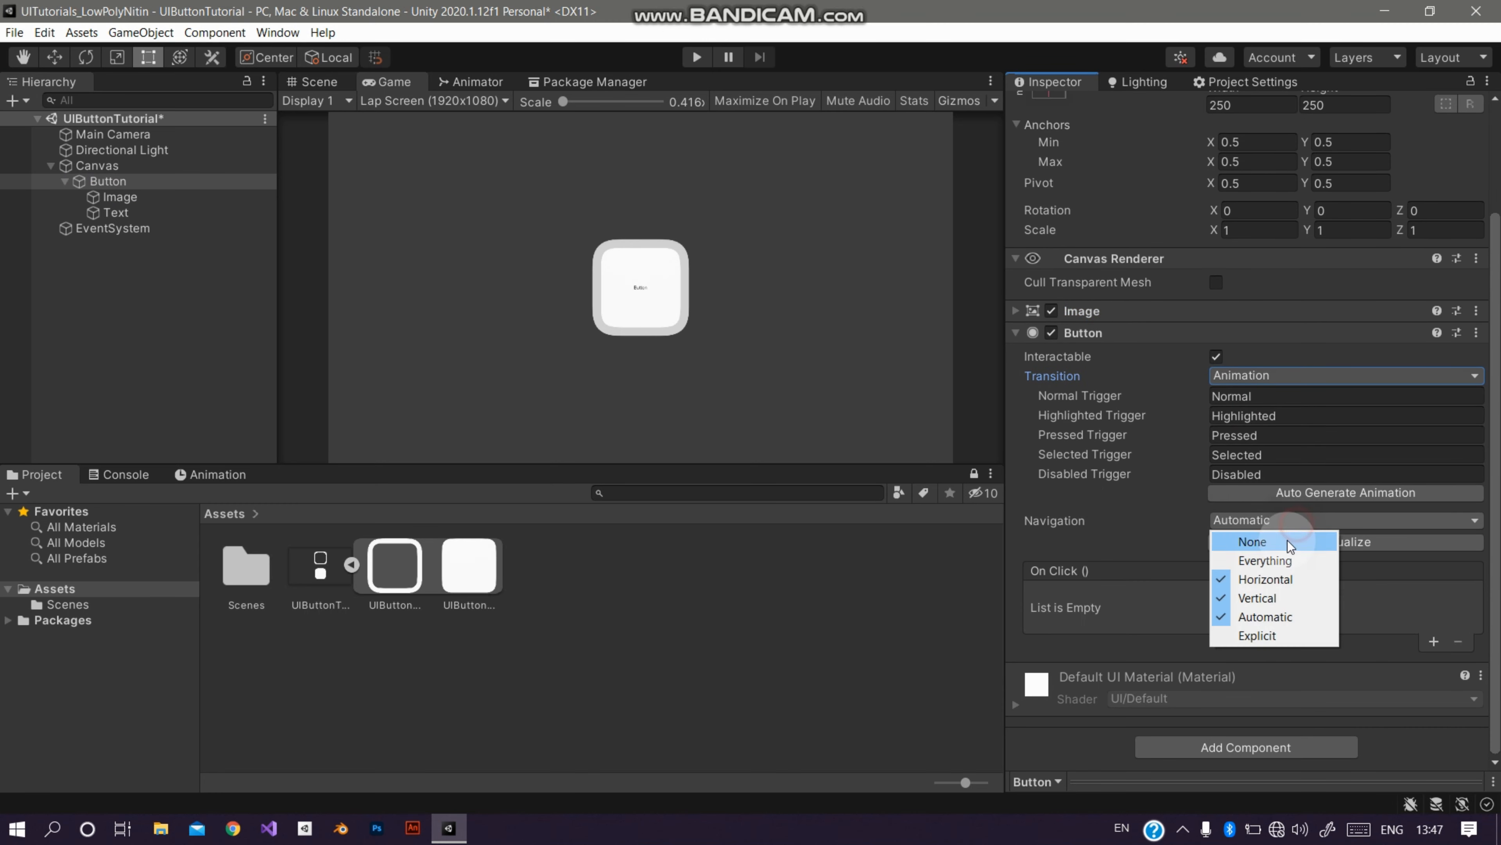
{"action": "left_click", "coordinate": [1287, 540]}
Step: Auto-generate the button's animations, save the controller as Button in Assets, and view its states in the Animator
{"action": "left_click", "coordinate": [1299, 496]}
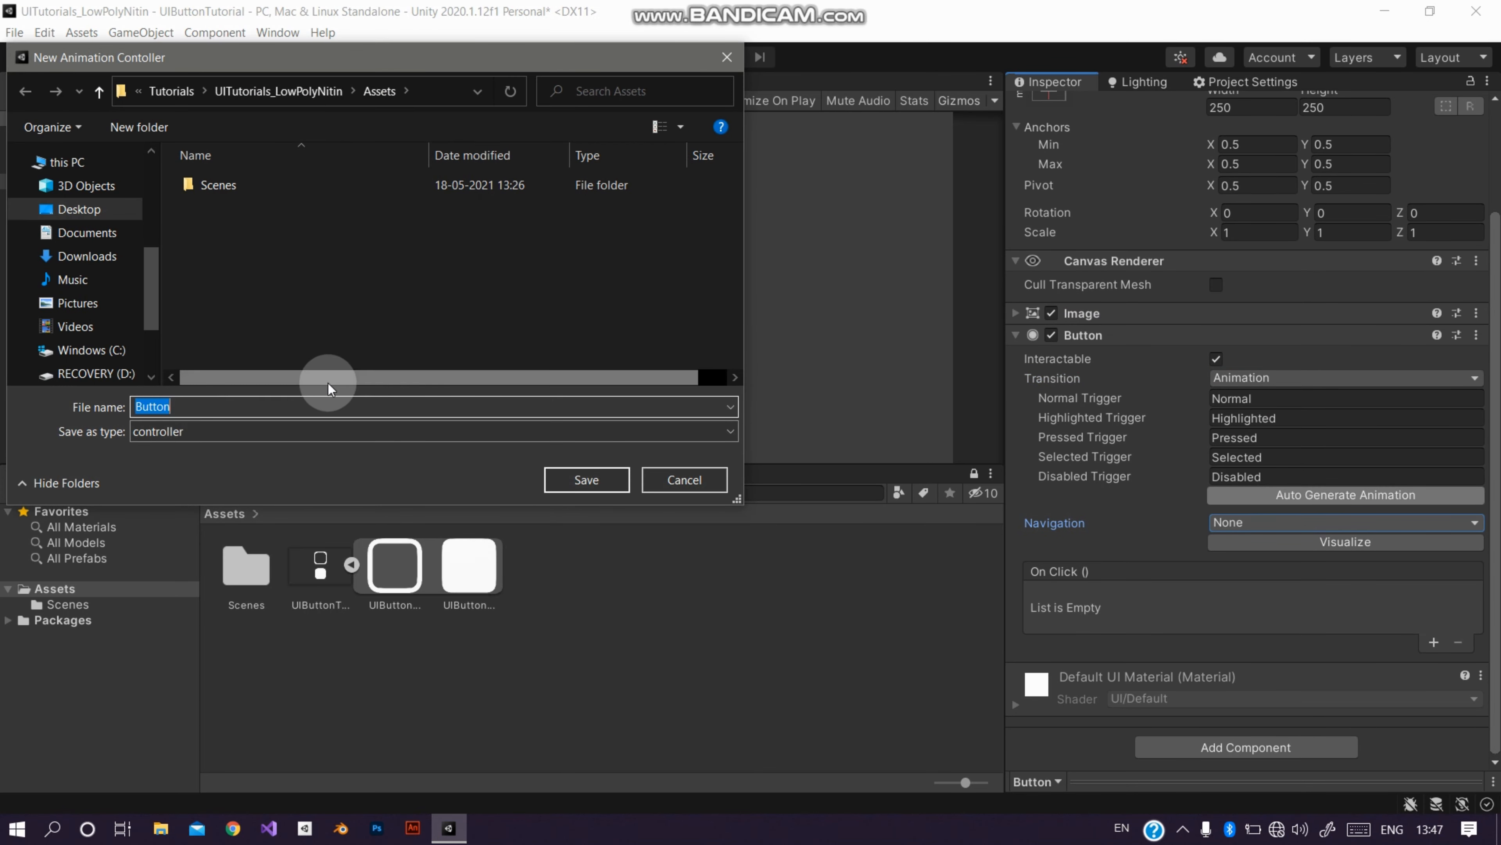
{"action": "left_click", "coordinate": [550, 482]}
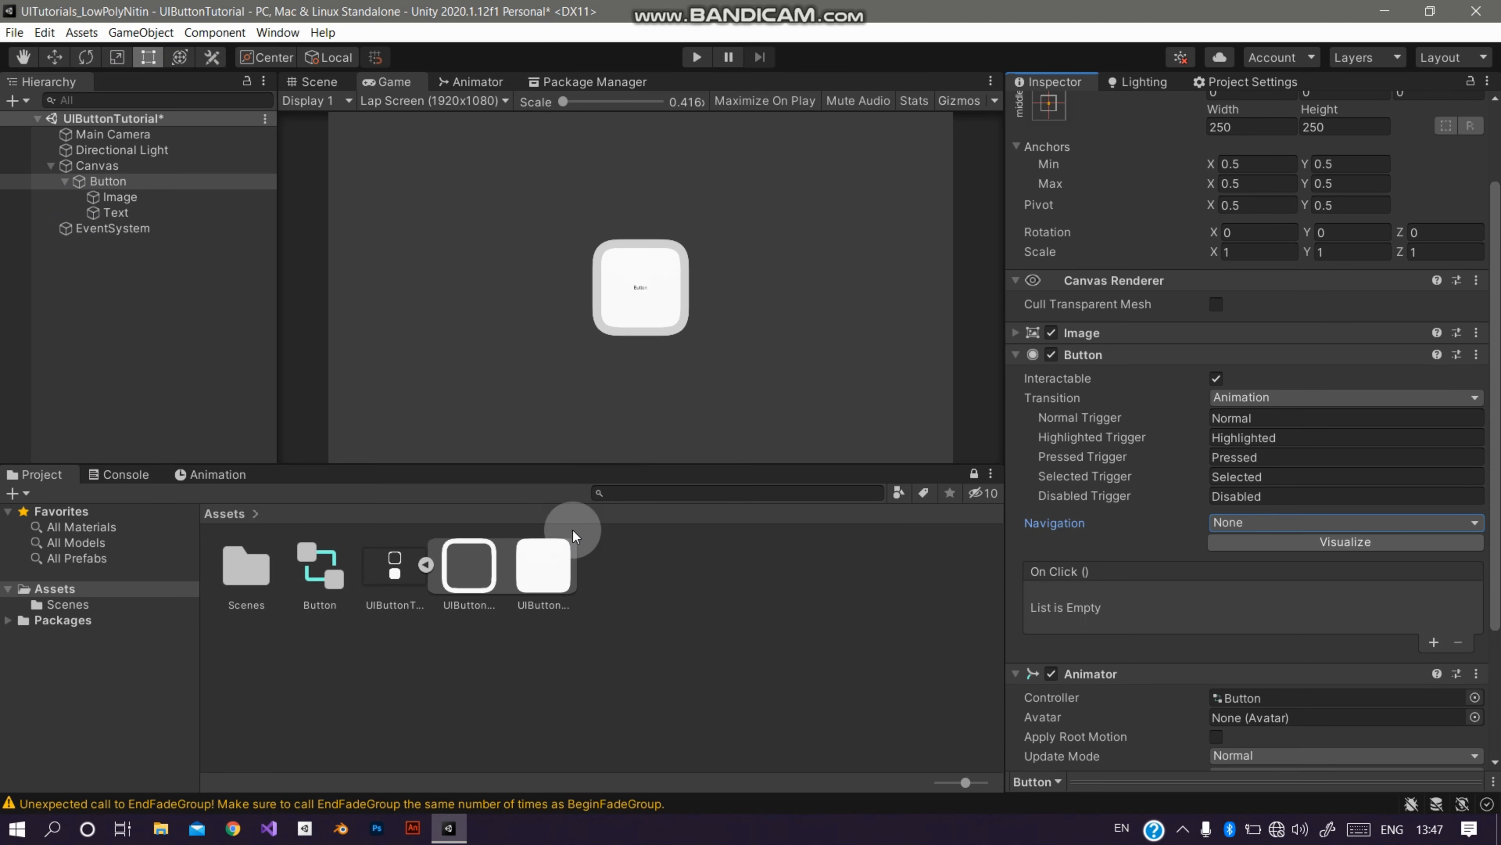
{"action": "left_click", "coordinate": [204, 476]}
{"action": "left_click", "coordinate": [151, 185]}
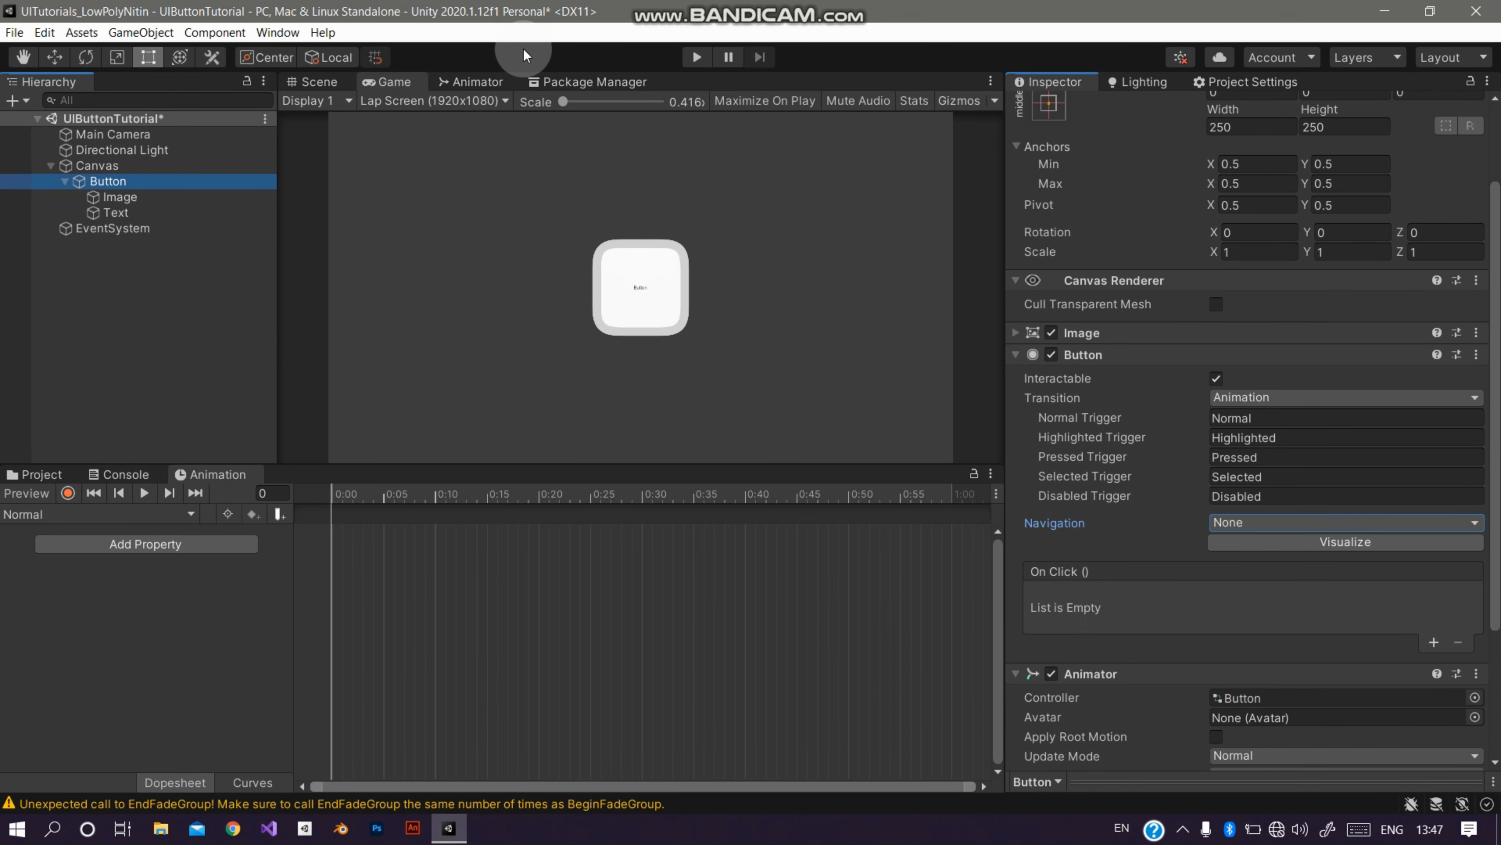
{"action": "left_click", "coordinate": [479, 82]}
{"action": "left_click", "coordinate": [798, 201]}
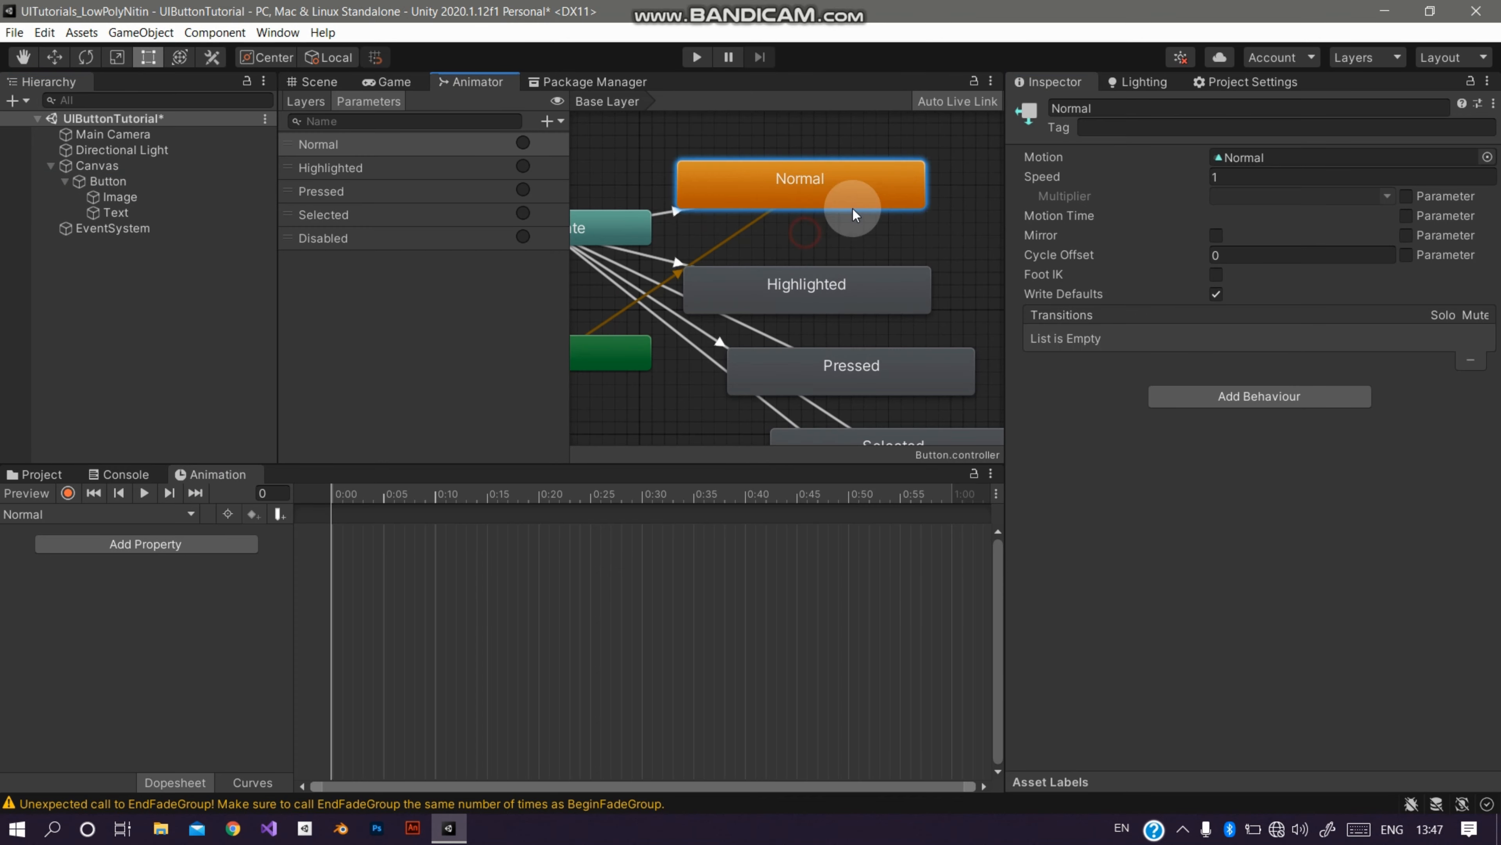
{"action": "left_click", "coordinate": [390, 81]}
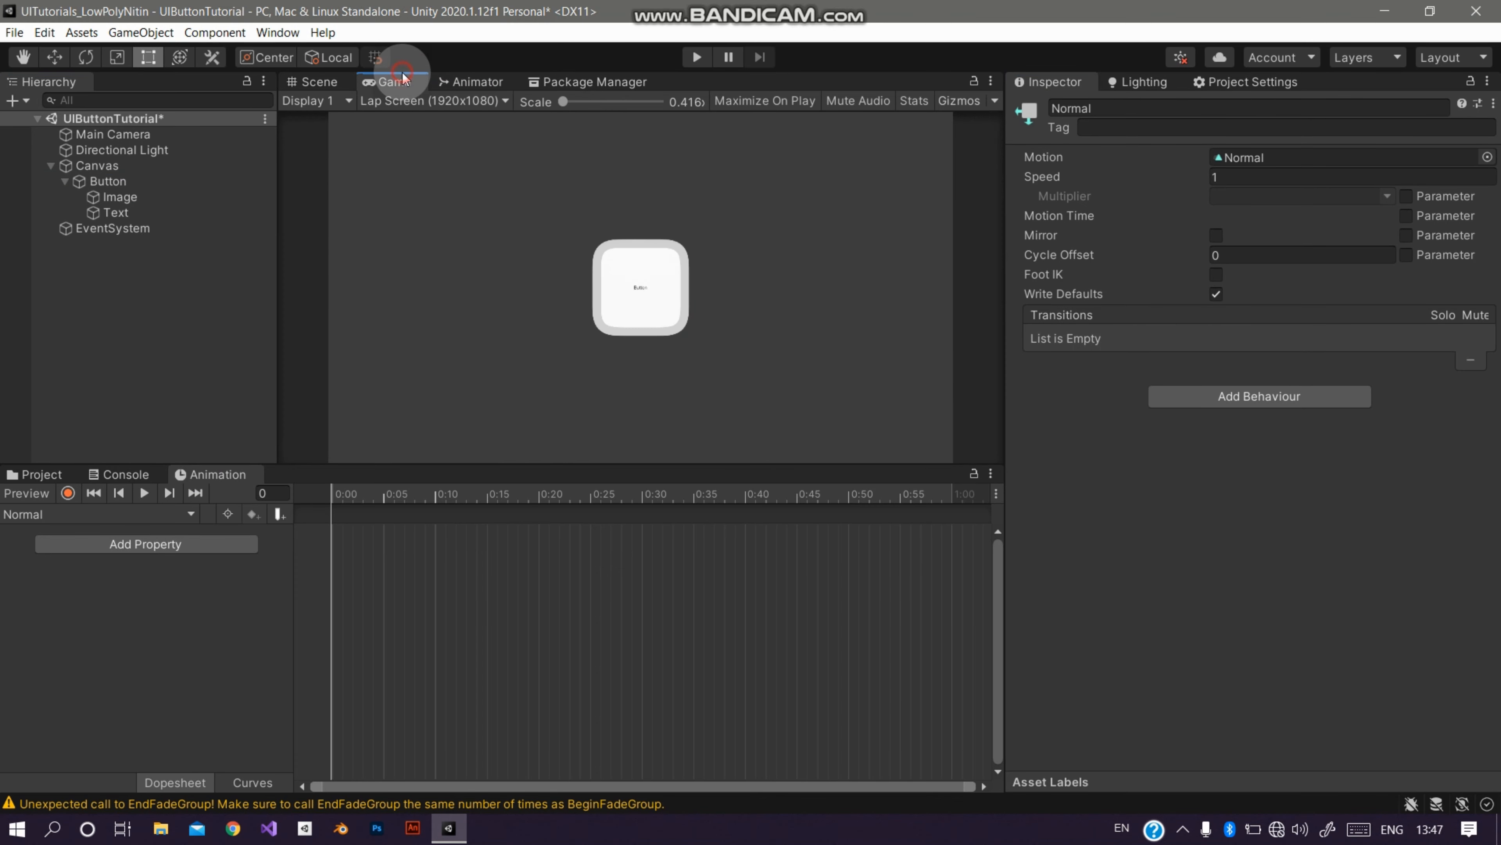
Step: Start recording the Highlighted clip and key the frame Image's width and height at 350 on frame 0
{"action": "left_click", "coordinate": [152, 189]}
{"action": "left_click", "coordinate": [144, 197]}
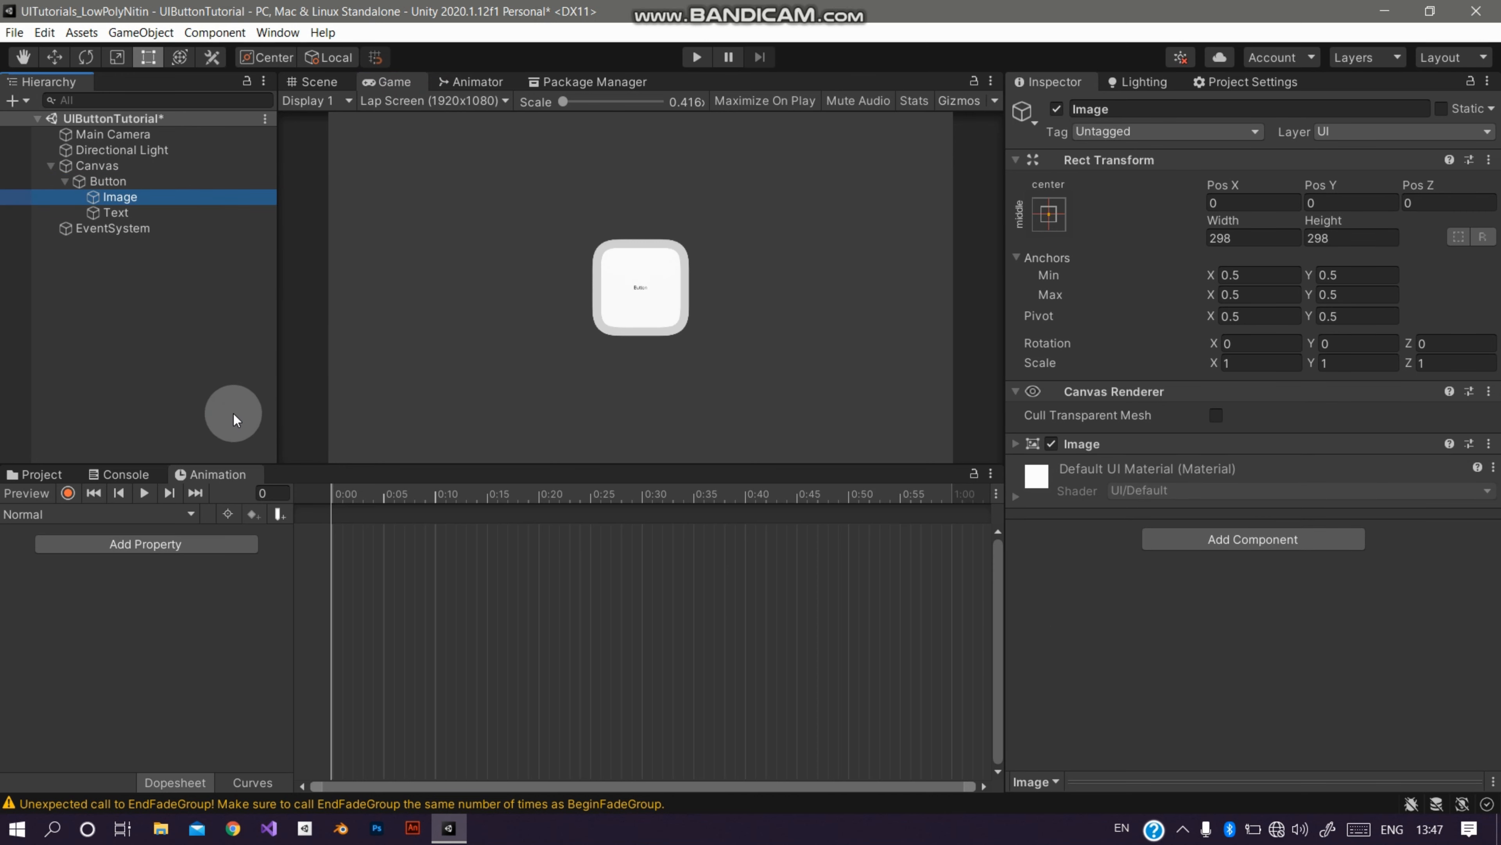
{"action": "left_click", "coordinate": [140, 510]}
{"action": "left_click", "coordinate": [89, 549]}
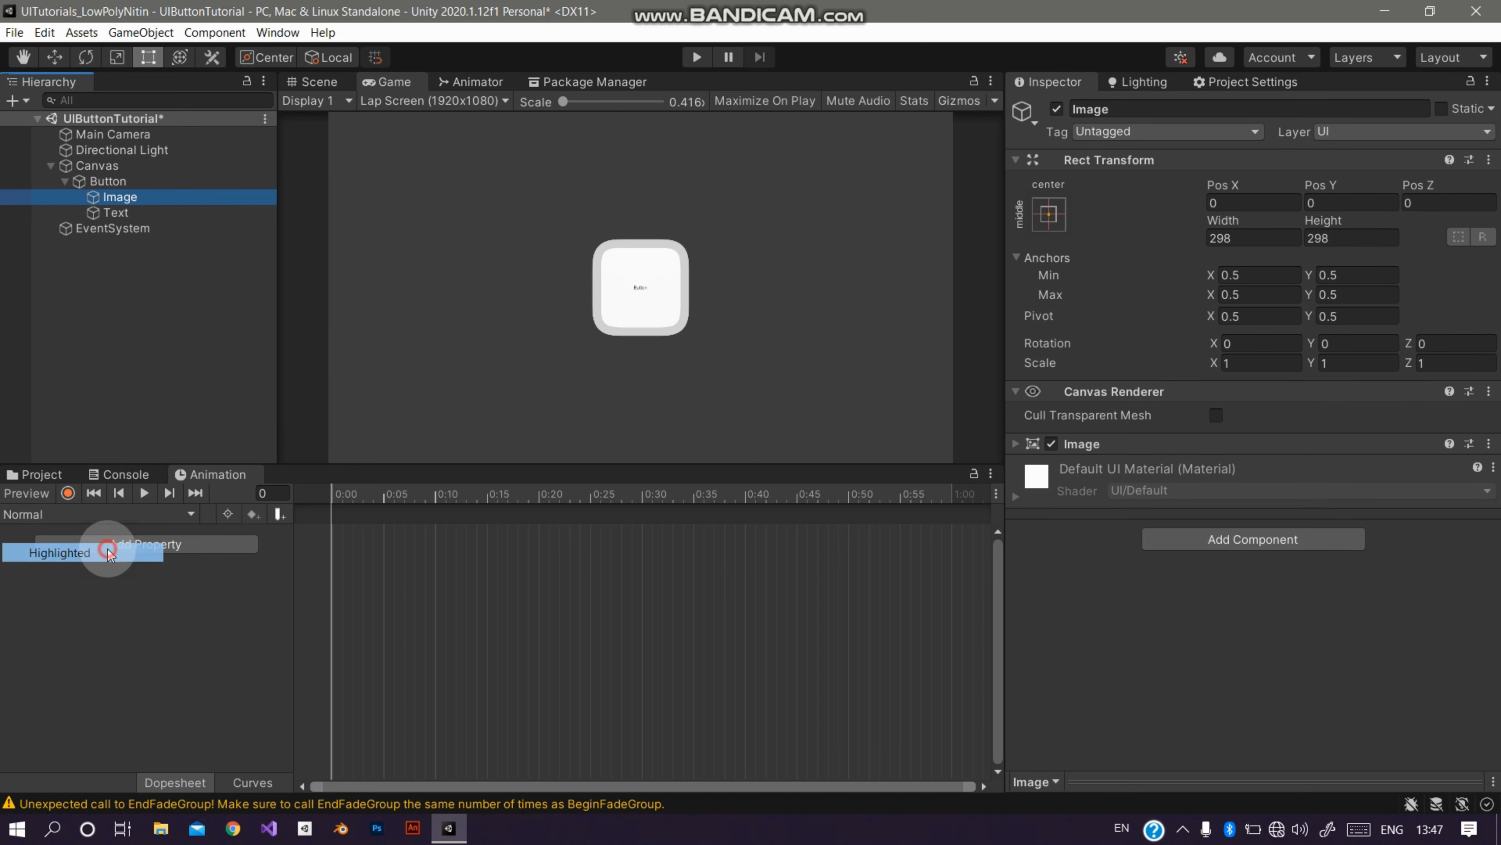
{"action": "left_click", "coordinate": [67, 493]}
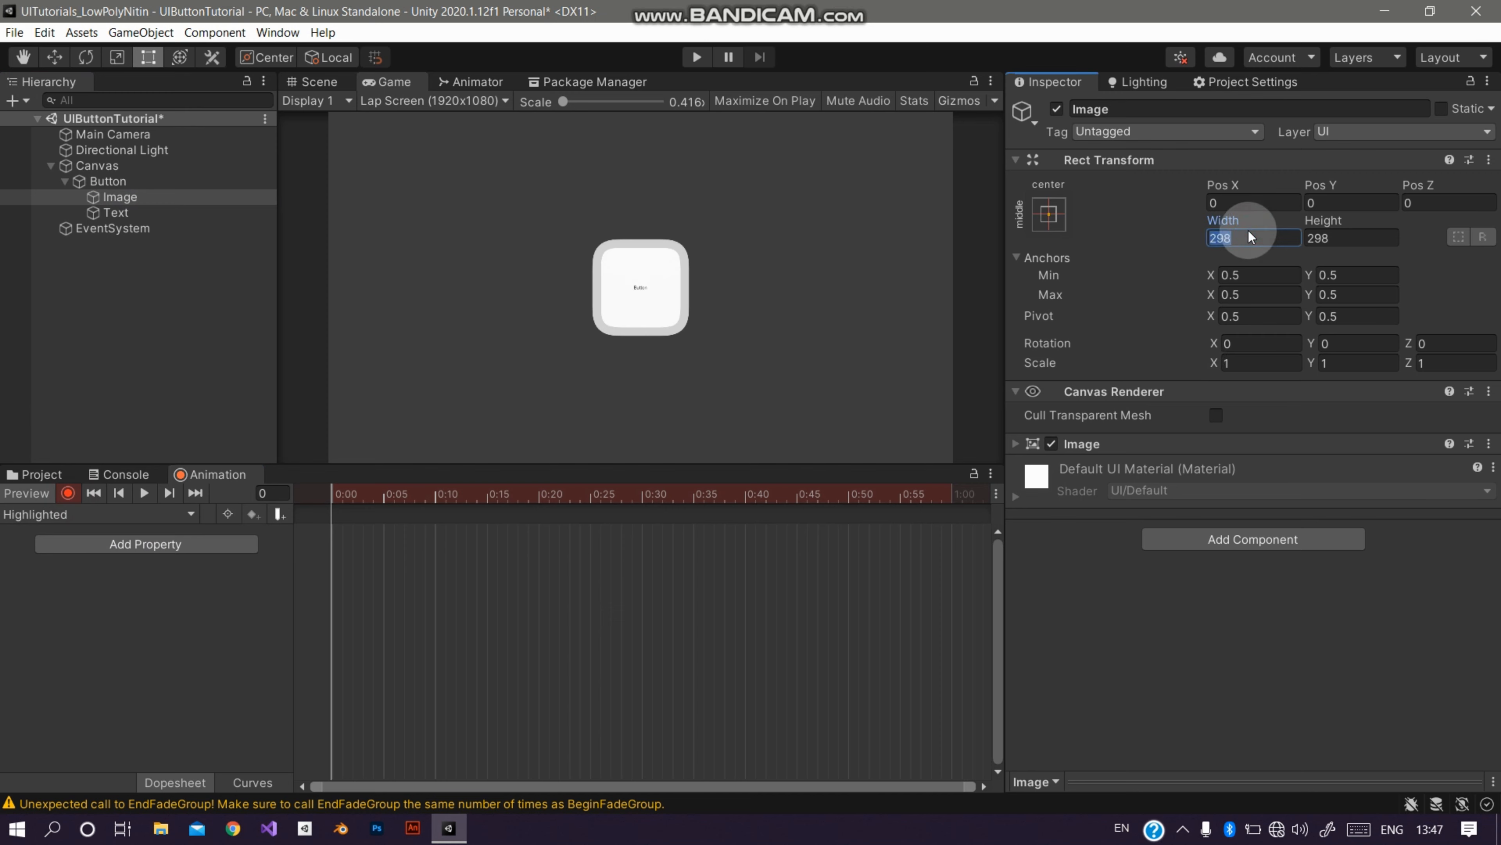
{"action": "type", "text": "350"}
{"action": "key", "text": "Tab"}
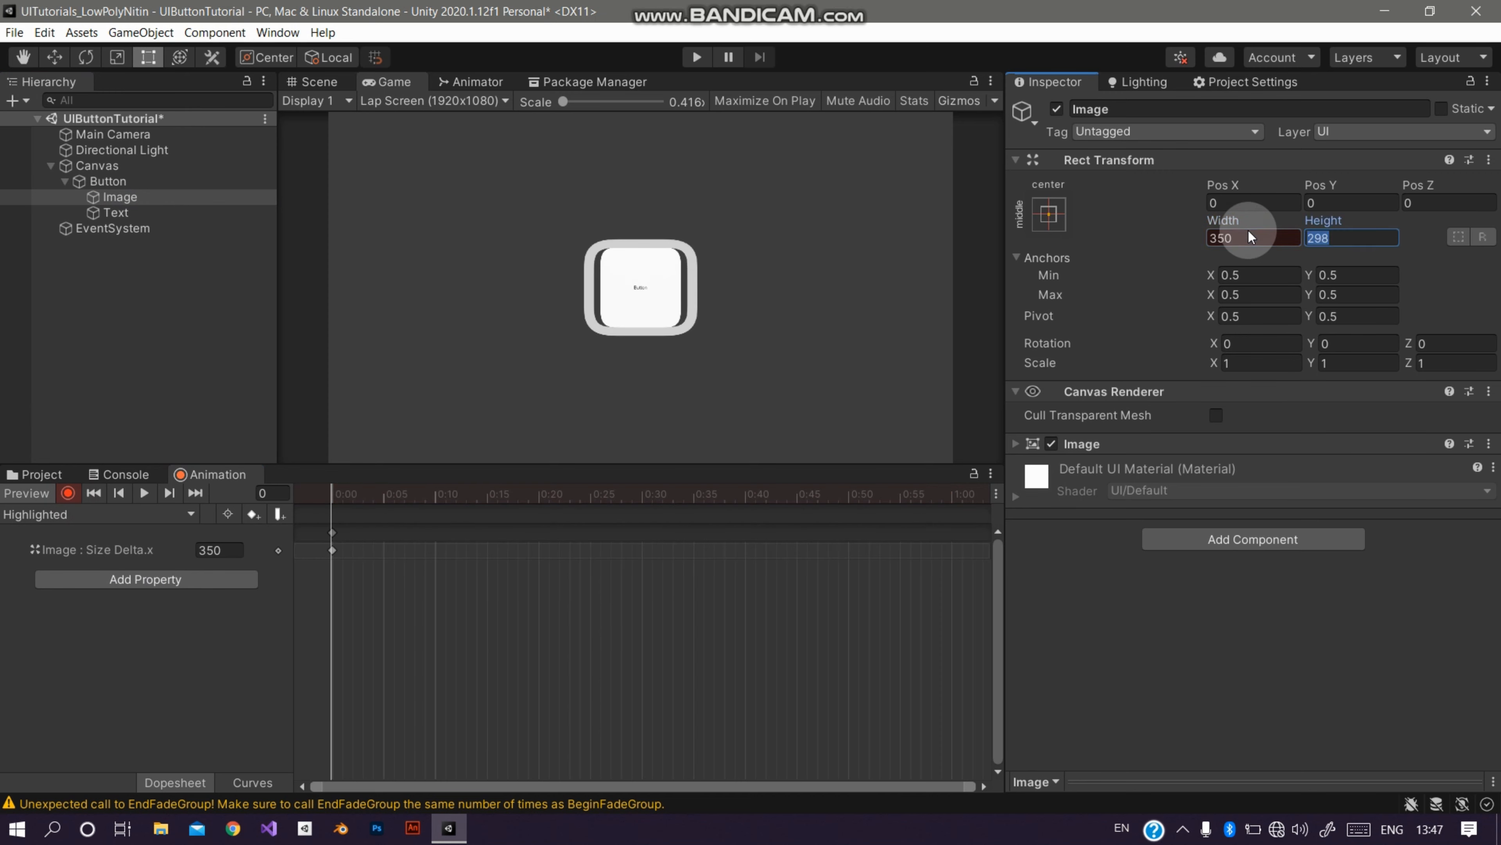
{"action": "type", "text": "350"}
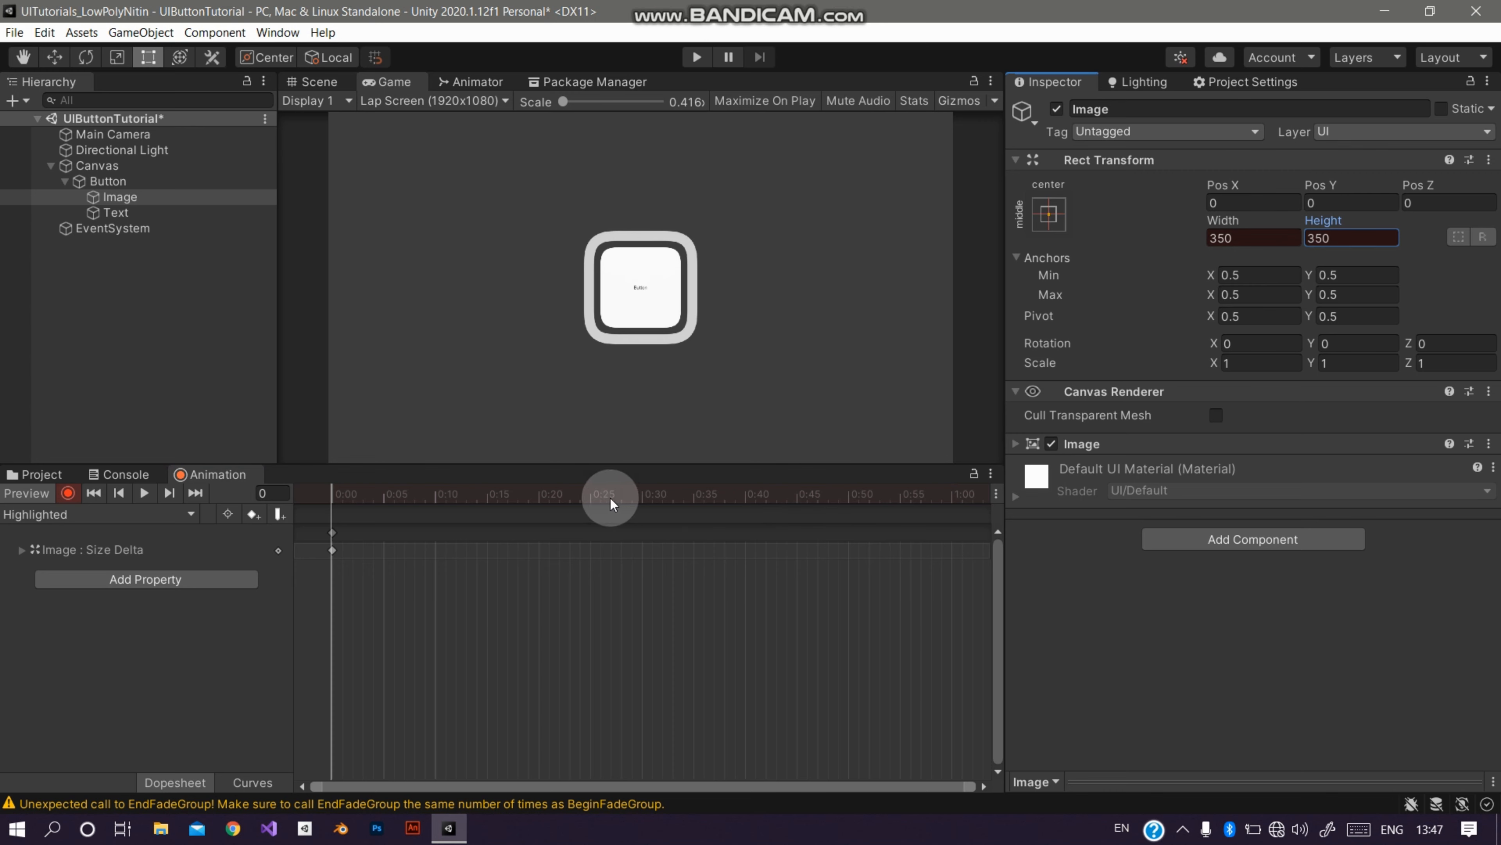
Step: Key the frame Image's width and height at 425 on frame 20 of the Highlighted clip
{"action": "left_click", "coordinate": [542, 500]}
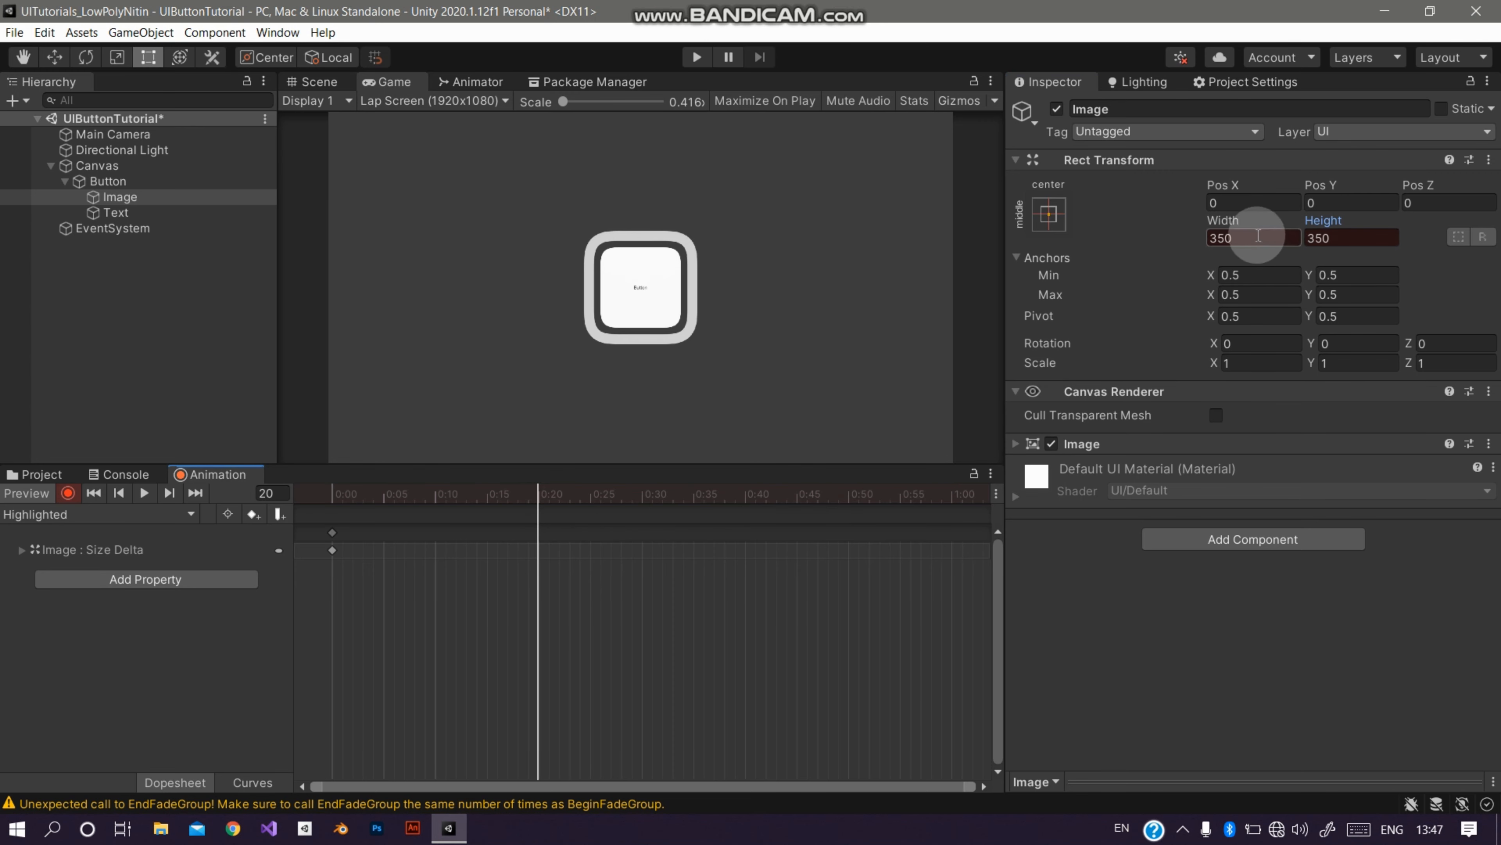
{"action": "type", "text": "425"}
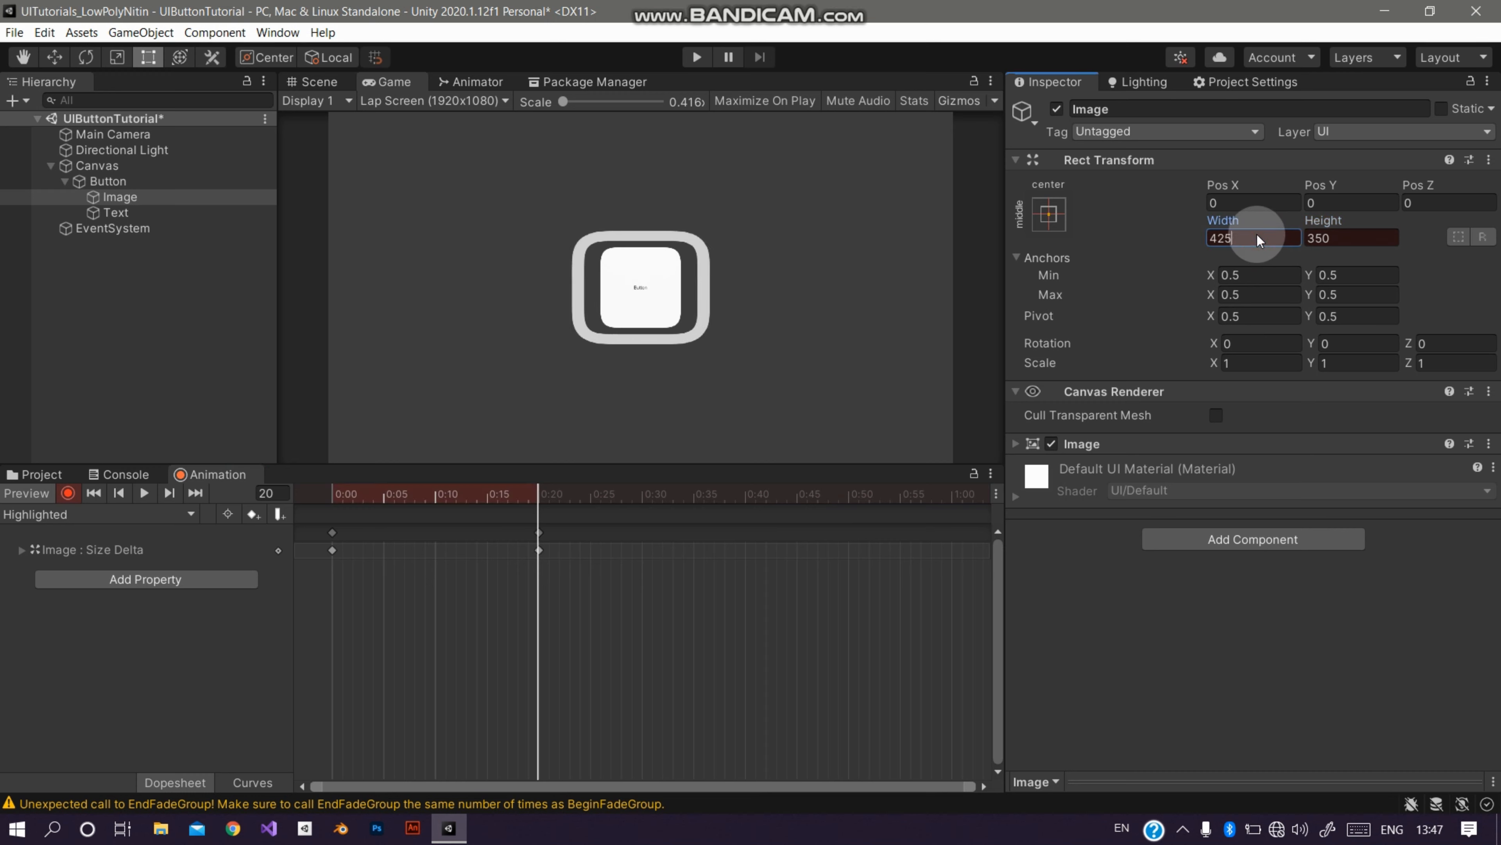
{"action": "key", "text": "Tab"}
{"action": "type", "text": "425"}
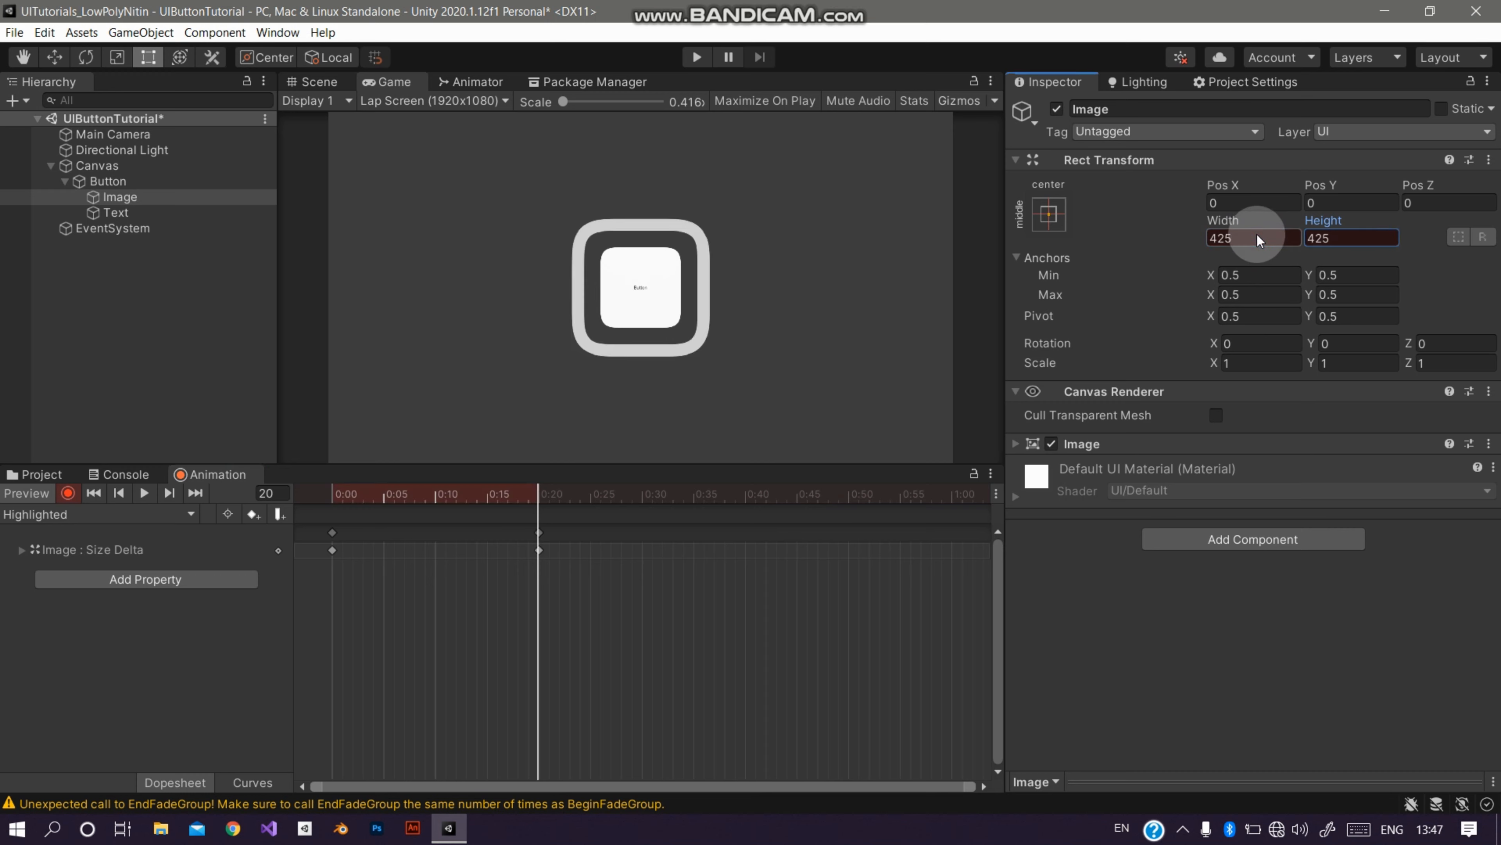
Step: Key the frame Image's width and height at 335 on frame 30 of the Highlighted clip
{"action": "left_click", "coordinate": [646, 495]}
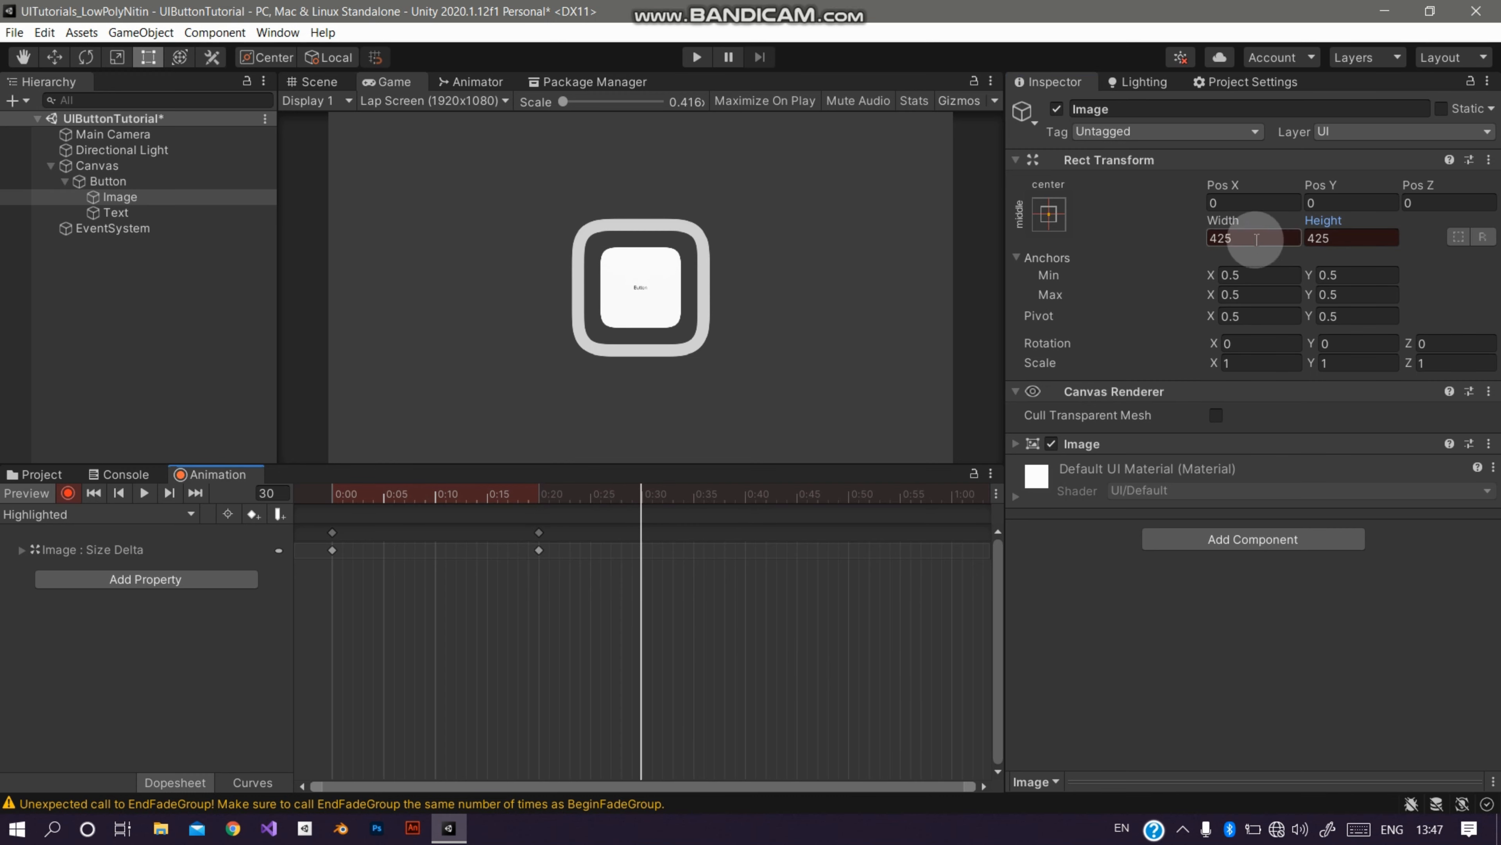
{"action": "type", "text": "335"}
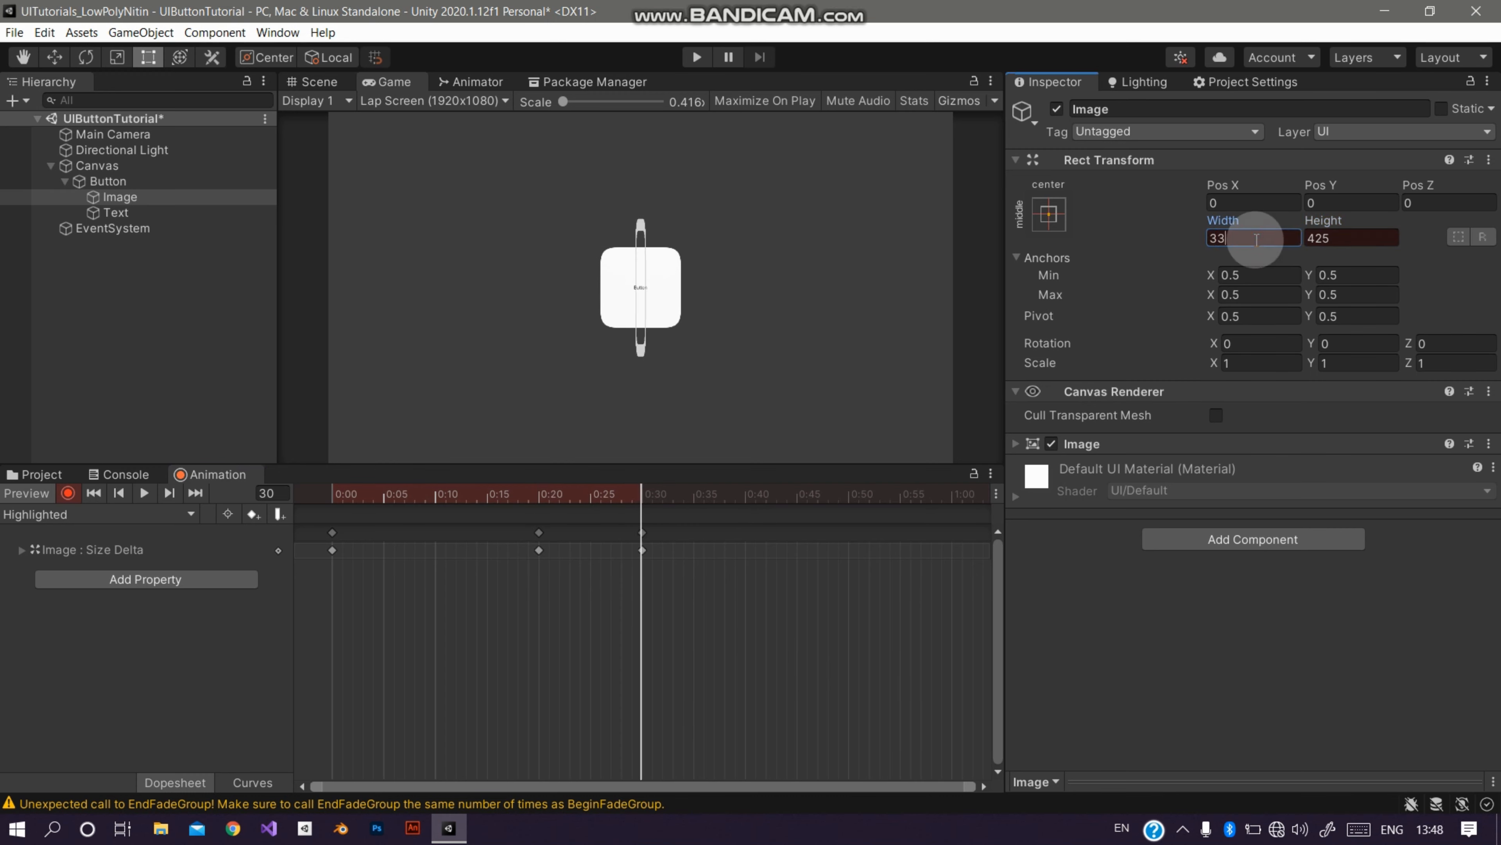
{"action": "type", "text": "335"}
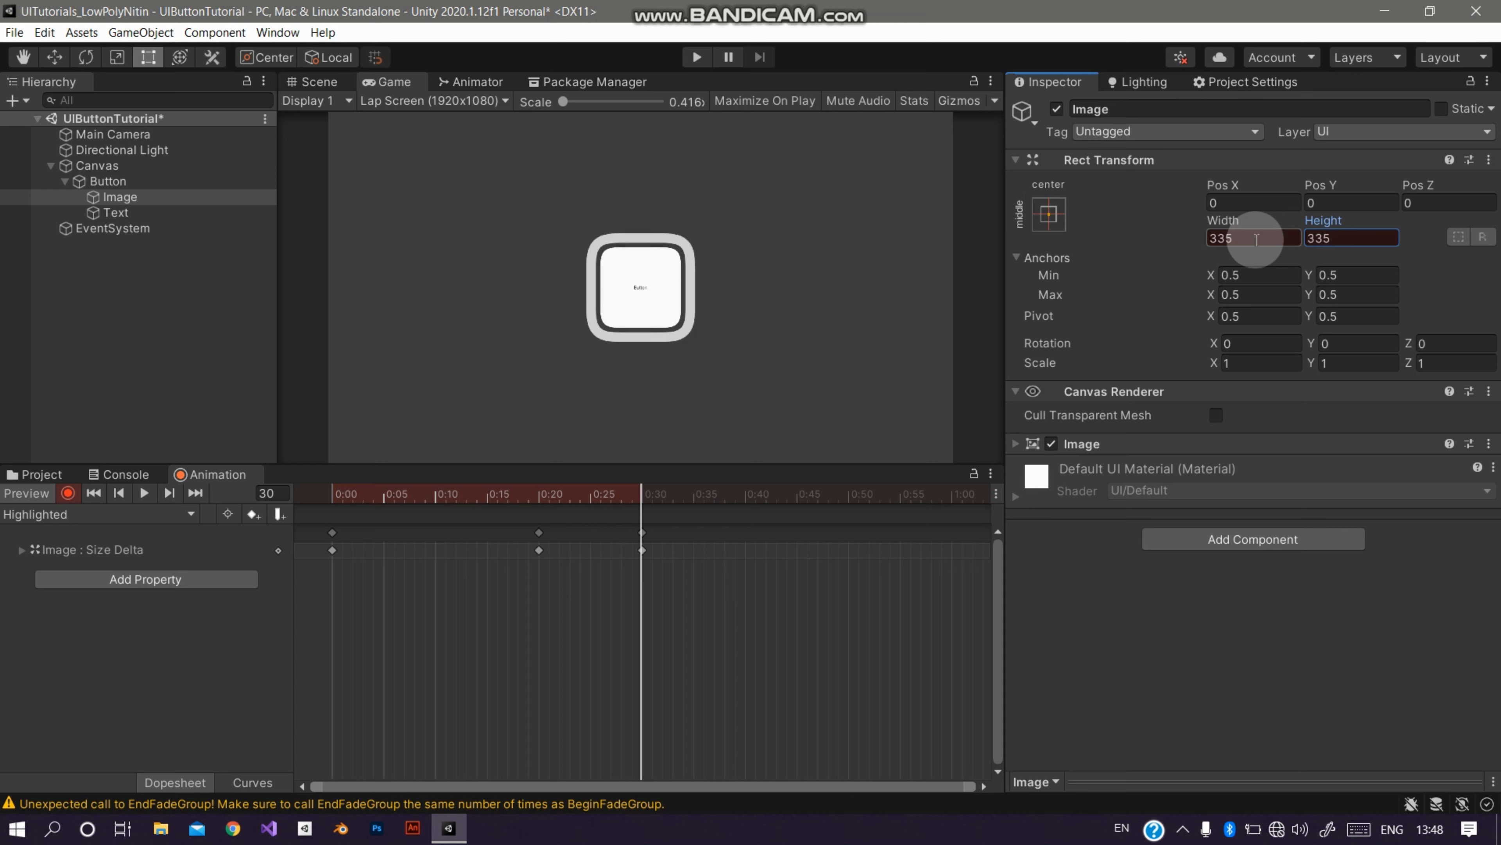
Step: Key the frame Image's width and height at 350 on frame 40 of the Highlighted clip and preview the animation
{"action": "left_click", "coordinate": [747, 497]}
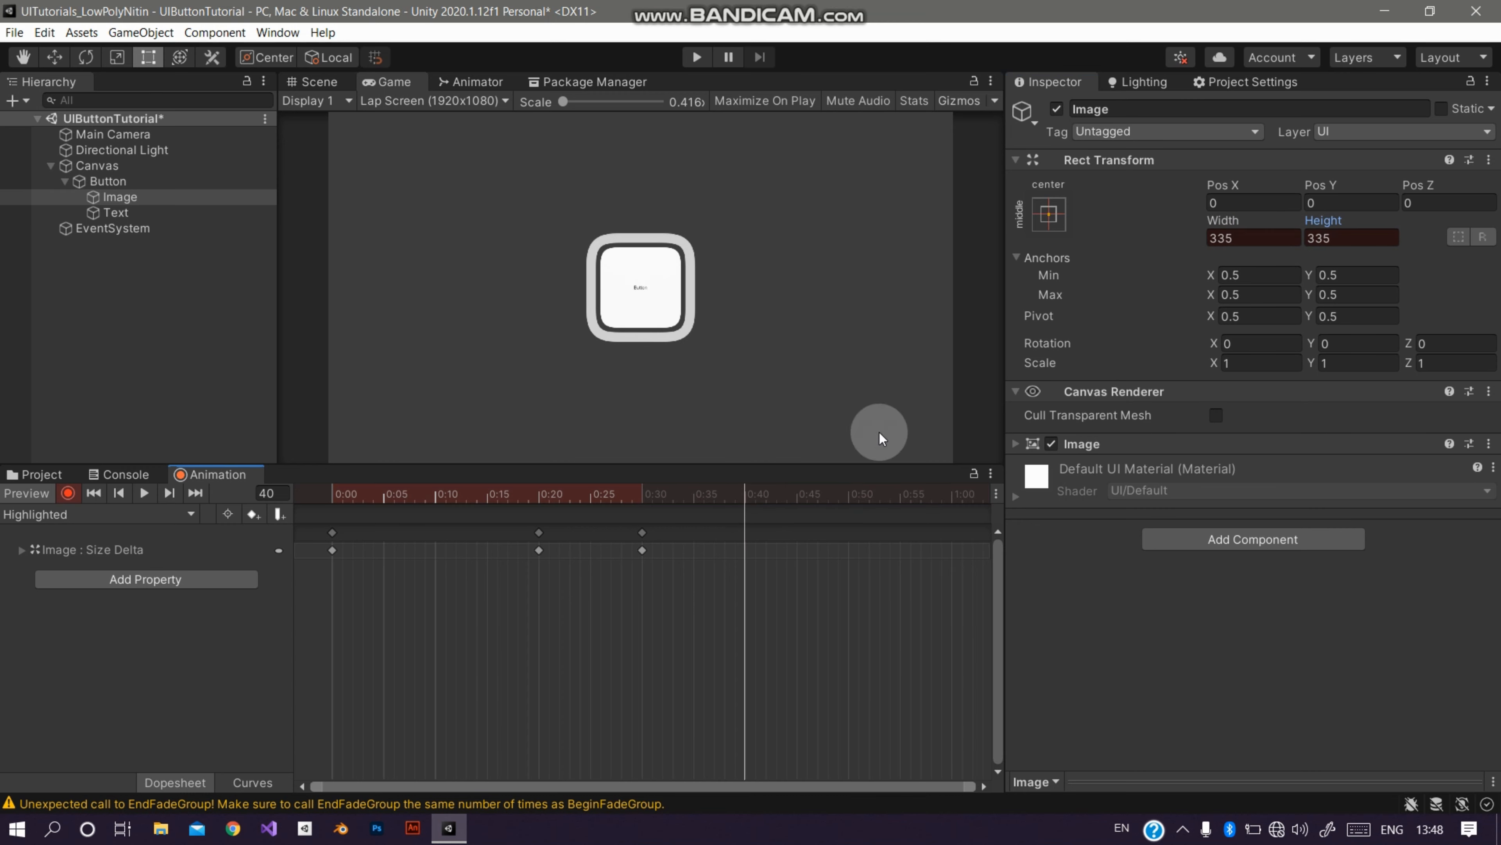
{"action": "left_click", "coordinate": [1274, 237]}
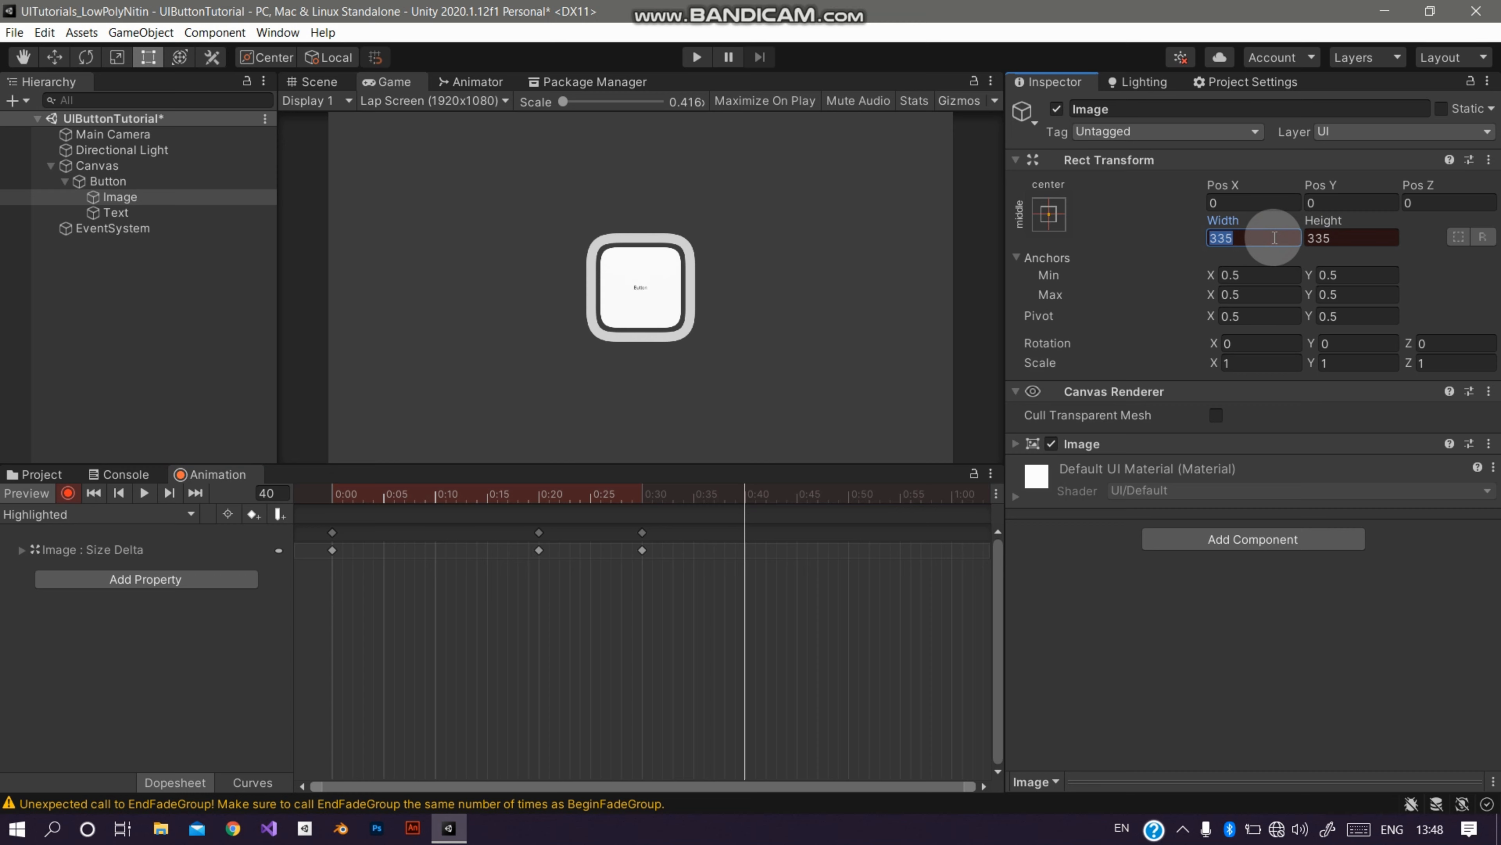
{"action": "type", "text": "350"}
{"action": "key", "text": "Tab"}
{"action": "type", "text": "350"}
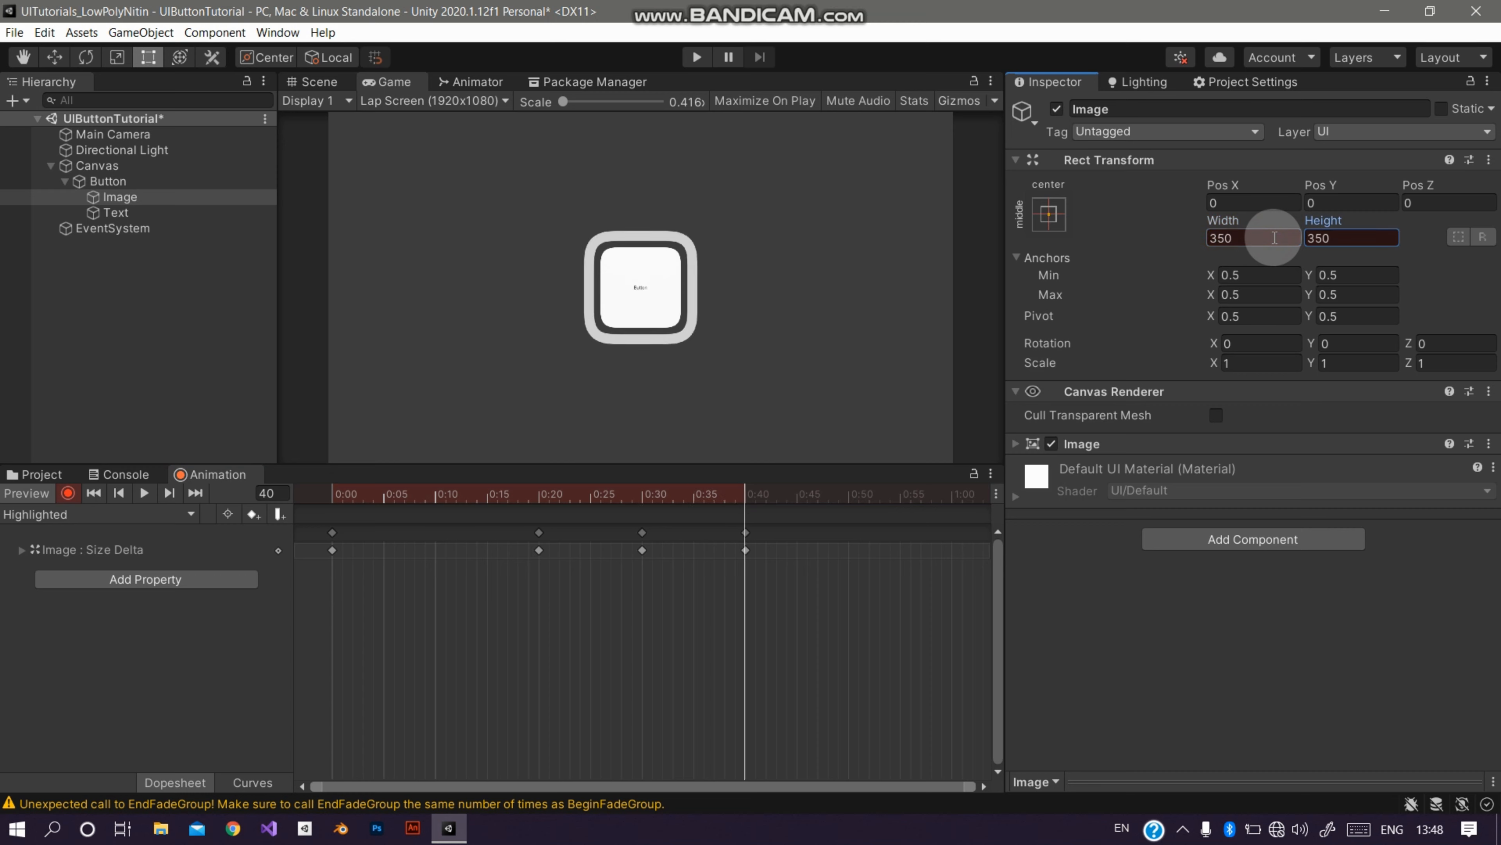
{"action": "left_click", "coordinate": [143, 493]}
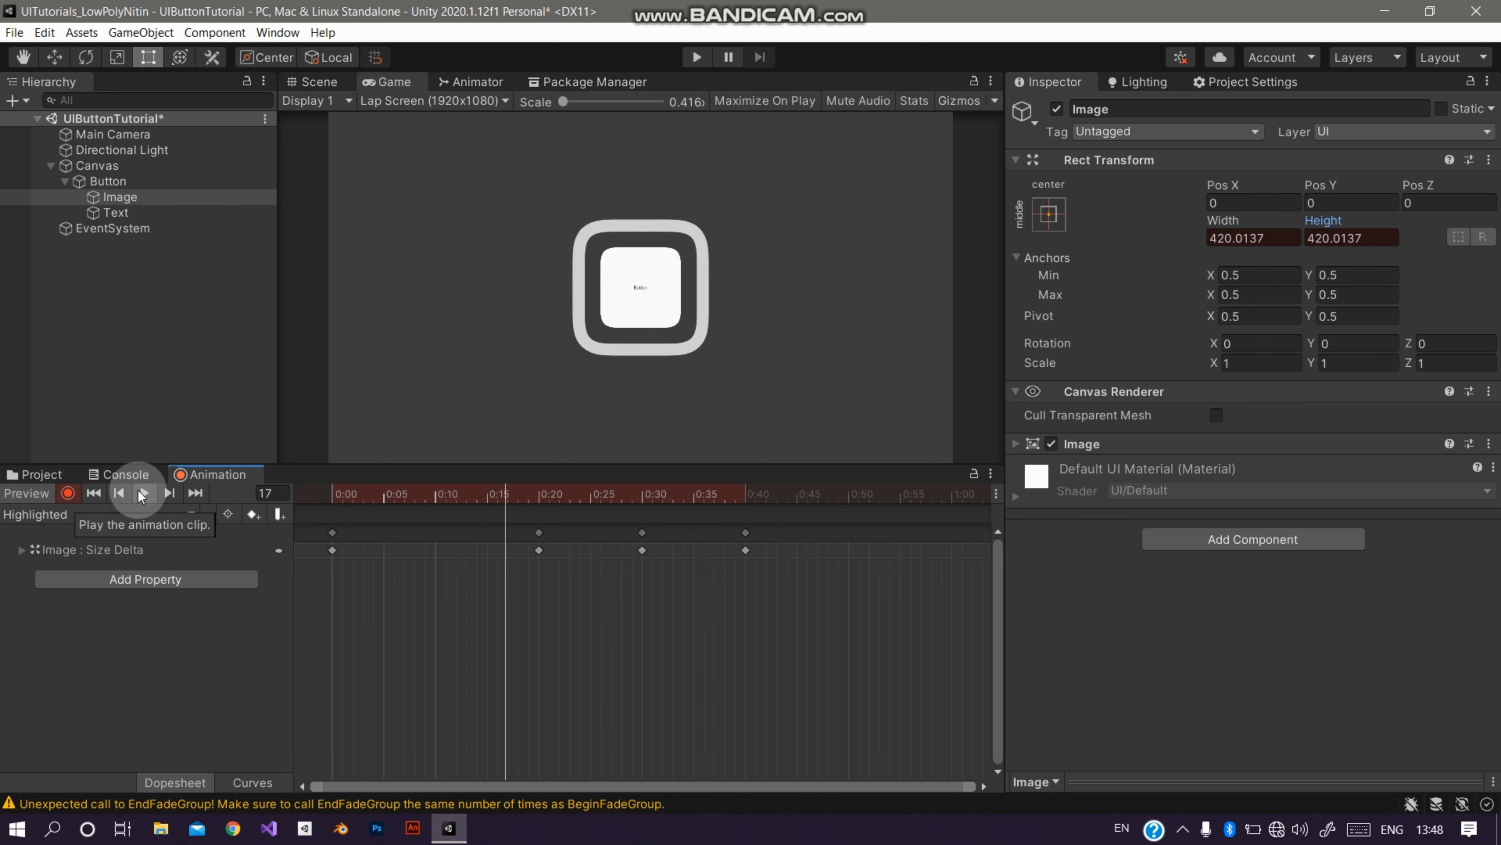
{"action": "left_click", "coordinate": [139, 492]}
Step: Switch to recording the Pressed clip and key the frame Image's width and height at 350 on frame 0
{"action": "left_click", "coordinate": [137, 517]}
{"action": "left_click", "coordinate": [137, 517]}
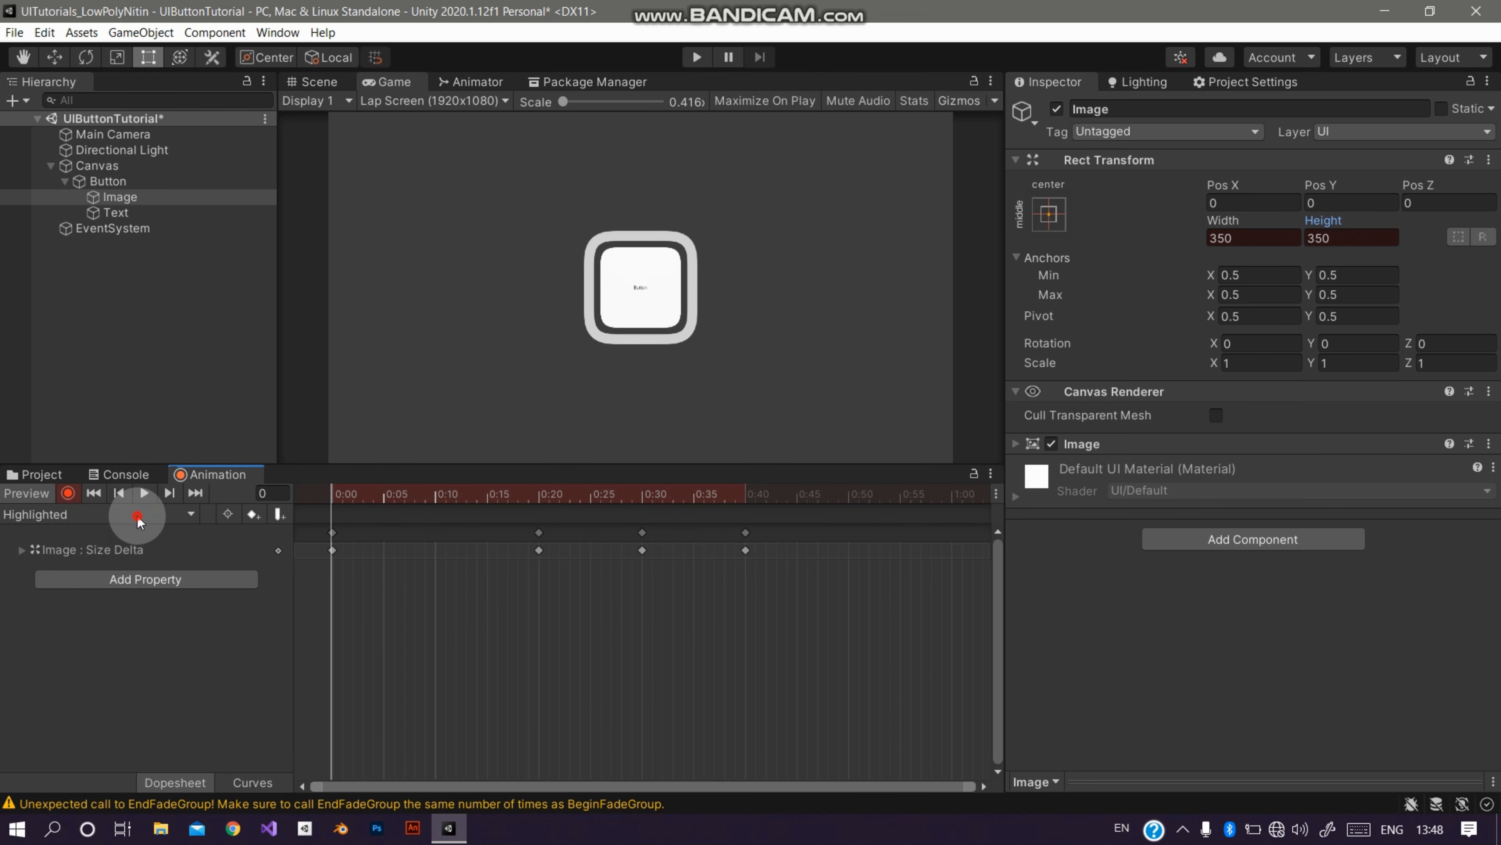
{"action": "left_click", "coordinate": [158, 513]}
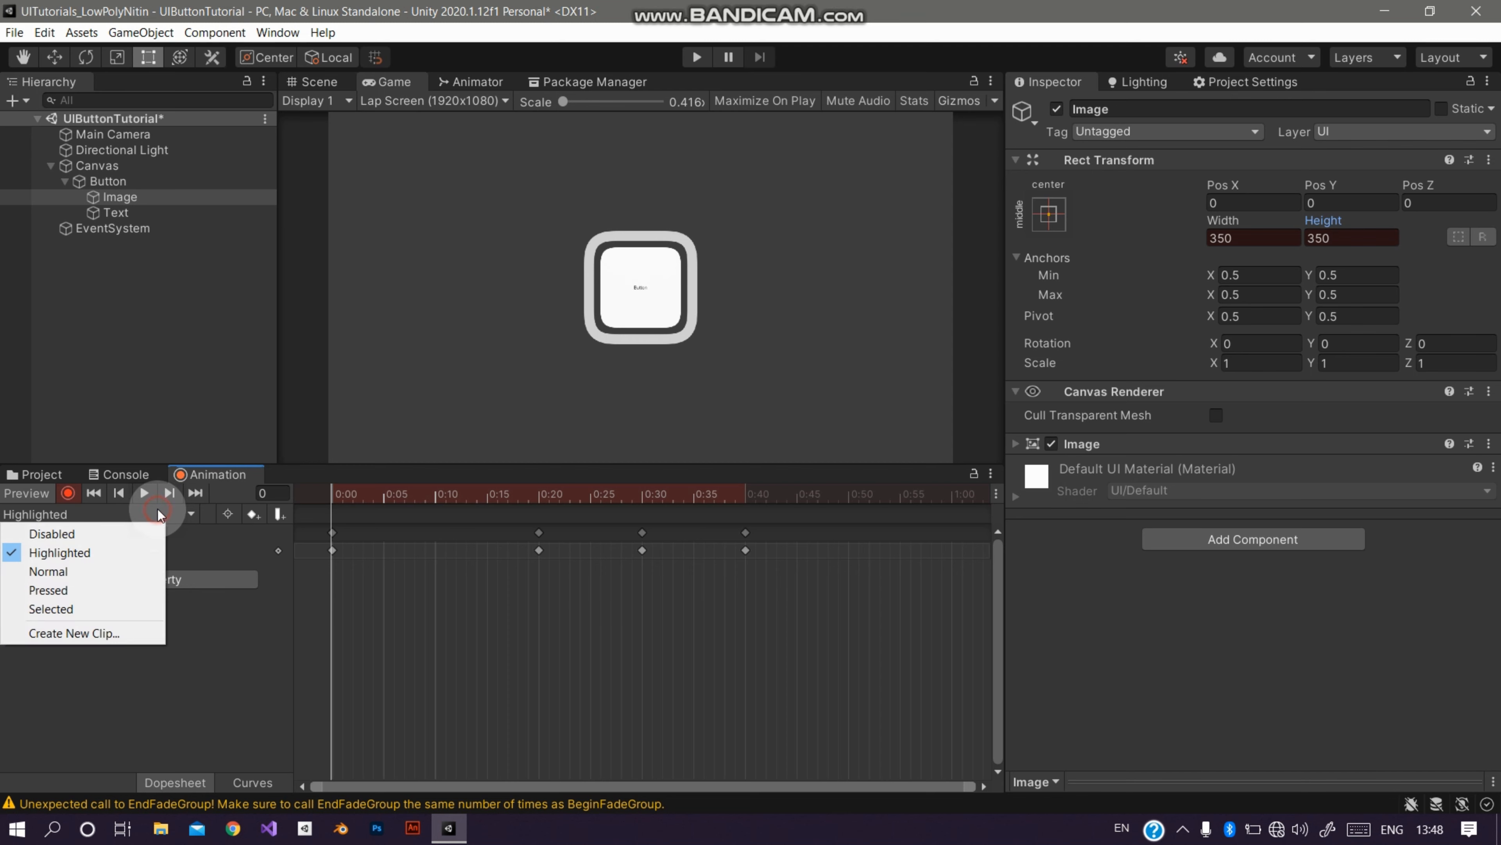
{"action": "left_click", "coordinate": [48, 590]}
{"action": "left_click", "coordinate": [71, 497]}
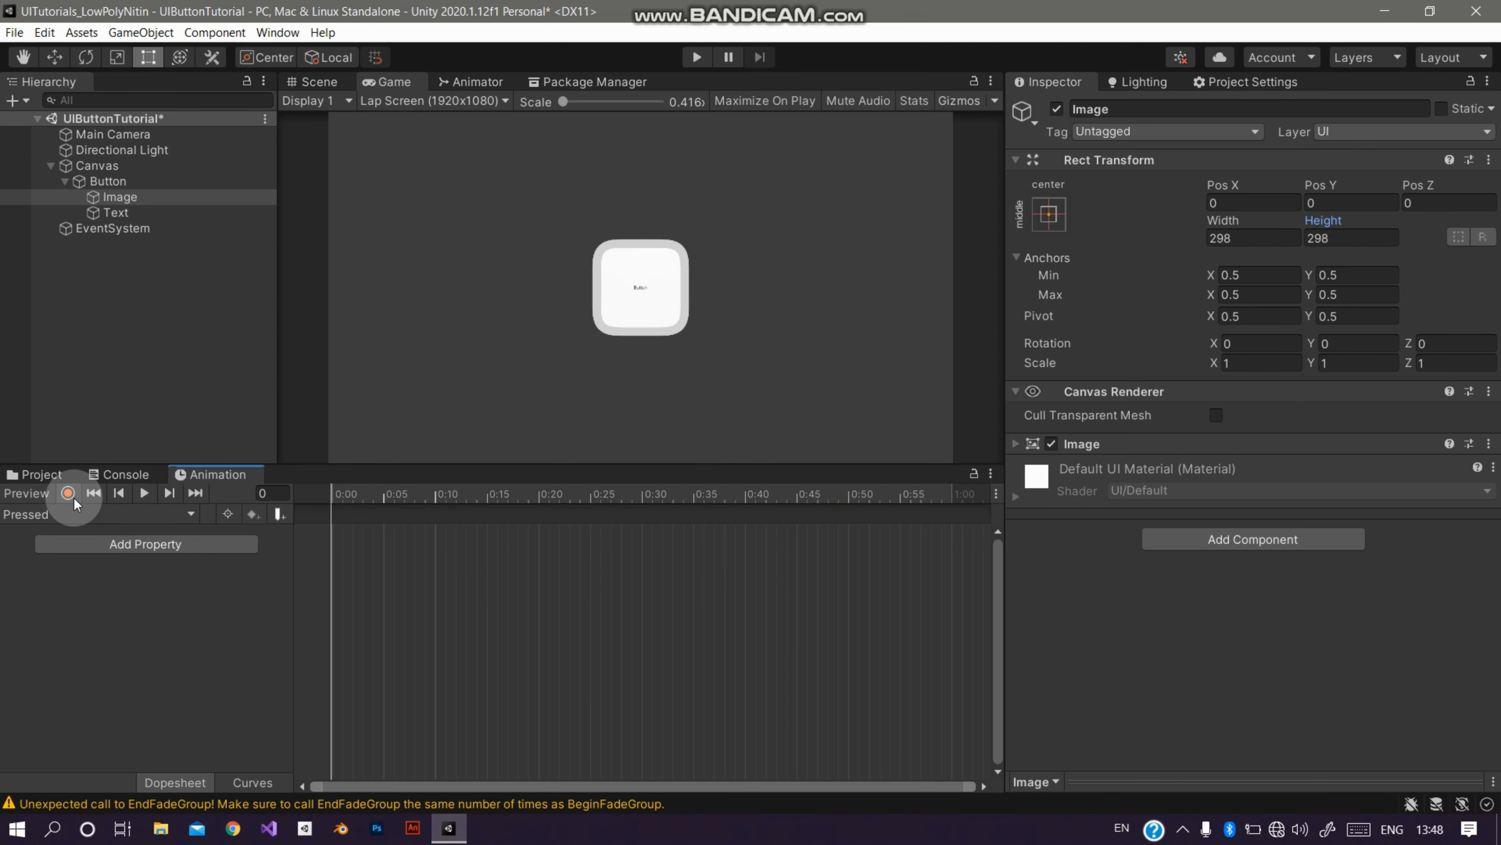
{"action": "left_click", "coordinate": [170, 200]}
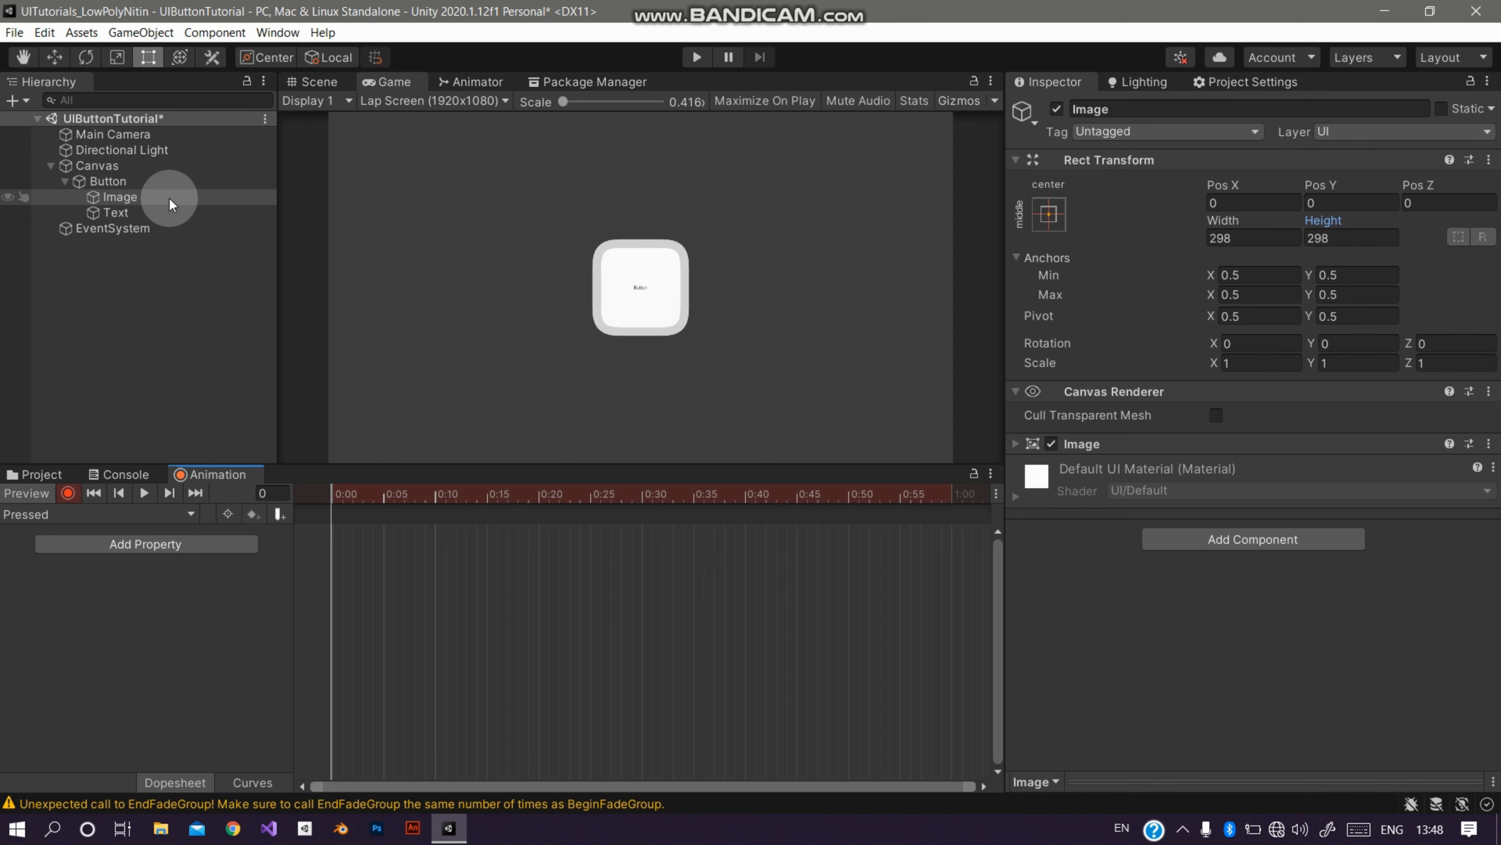
{"action": "left_click", "coordinate": [1282, 235]}
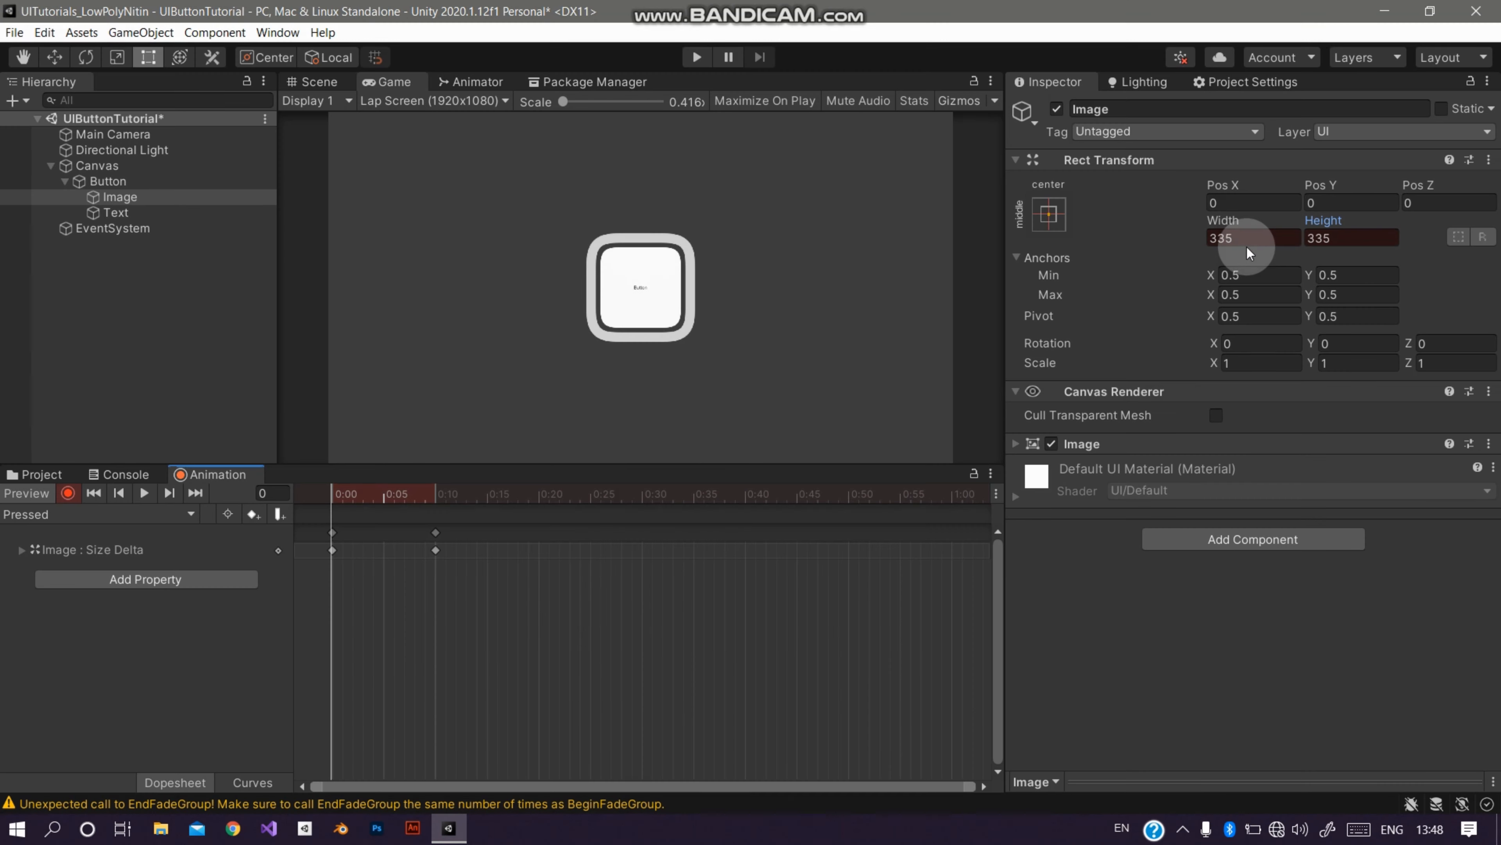
{"action": "type", "text": "350"}
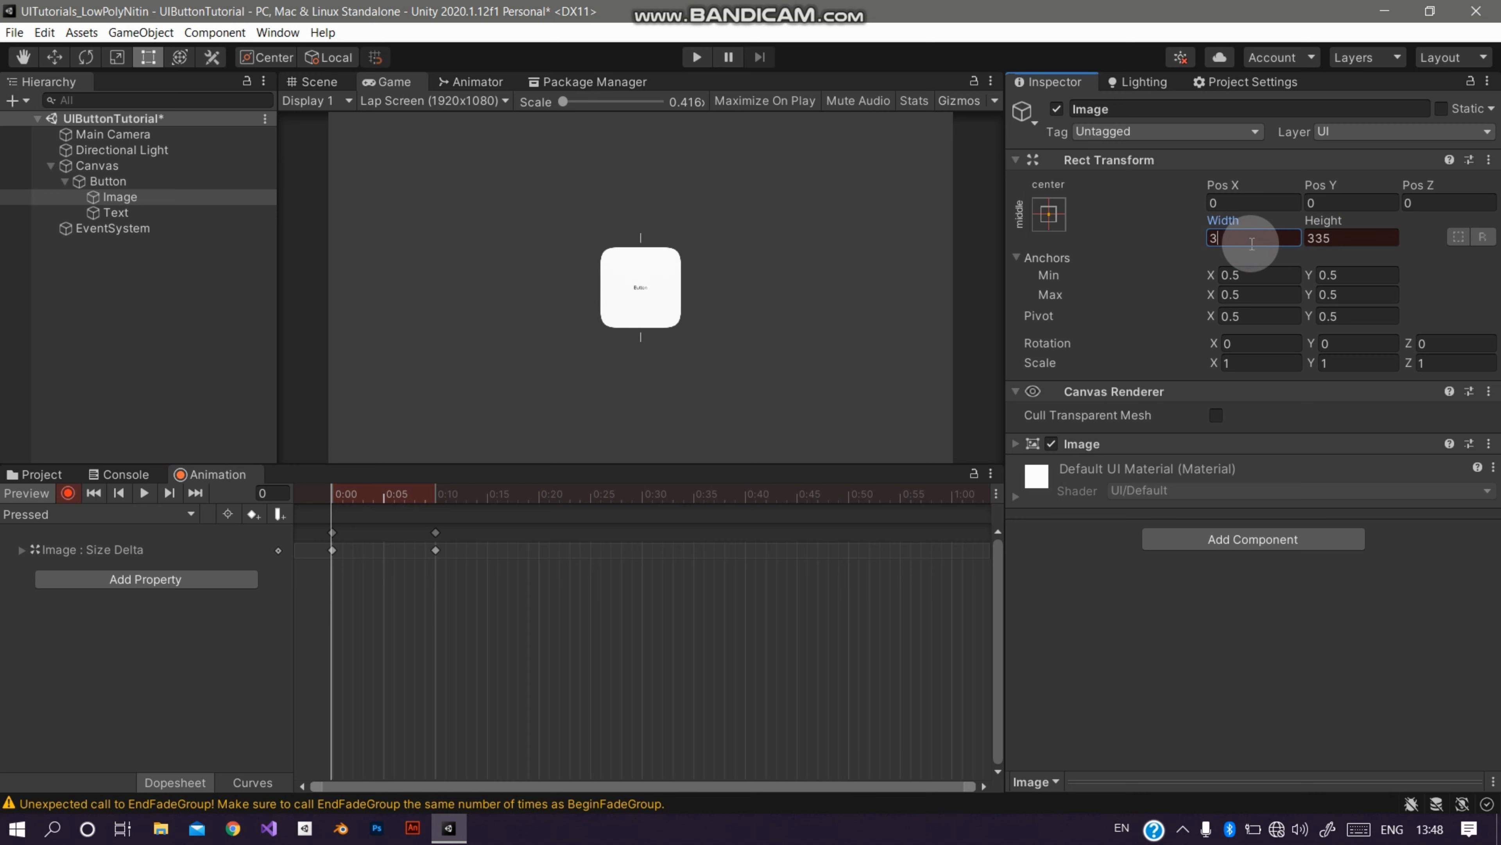
{"action": "key", "text": "Tab"}
{"action": "type", "text": "350"}
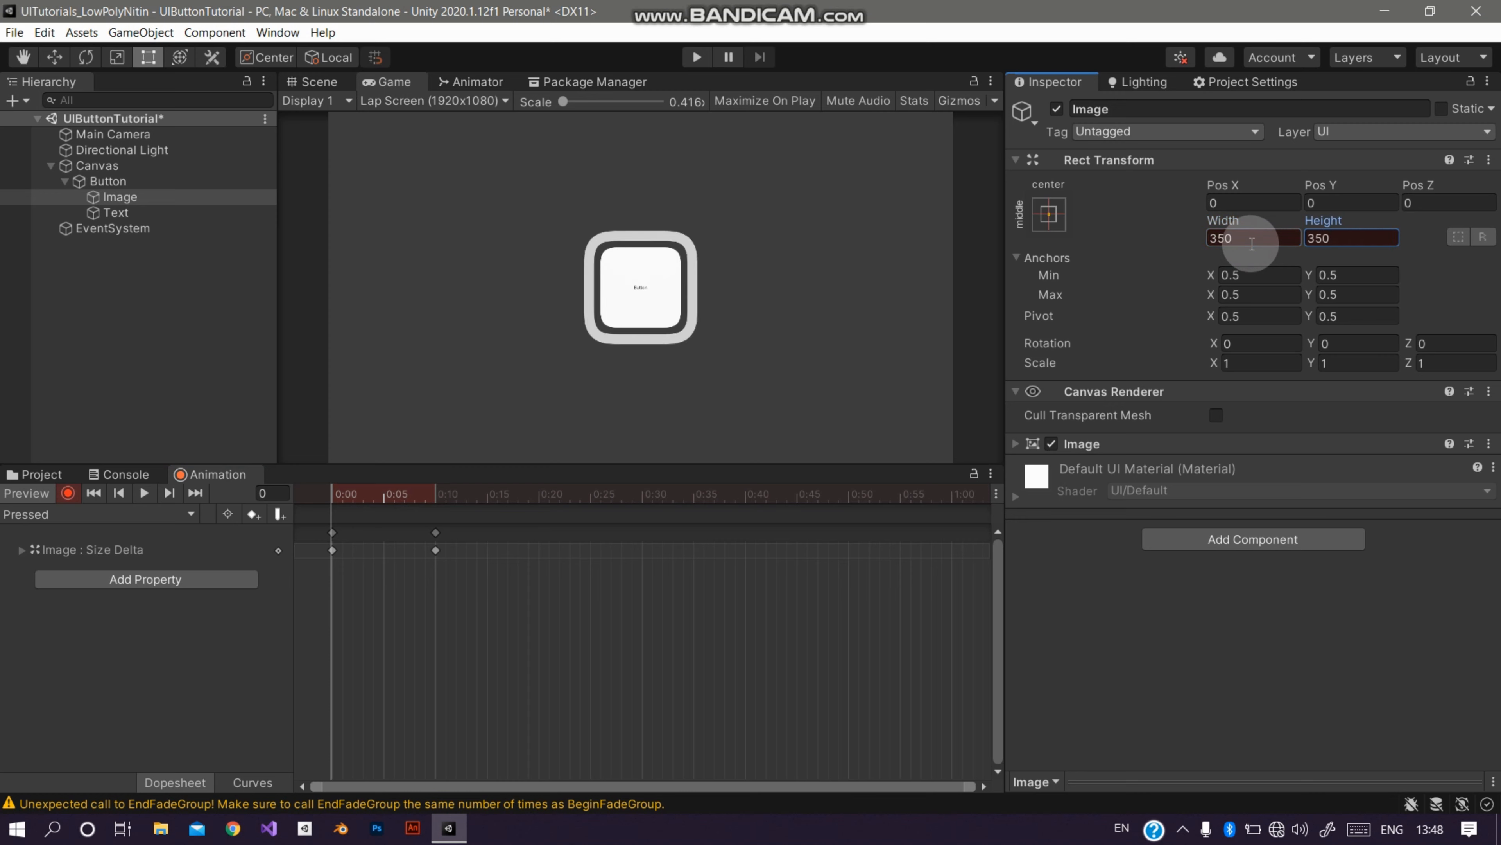
Step: Key the frame Image's width and height at 335 on frame 10 of the Pressed clip
{"action": "left_click", "coordinate": [437, 495]}
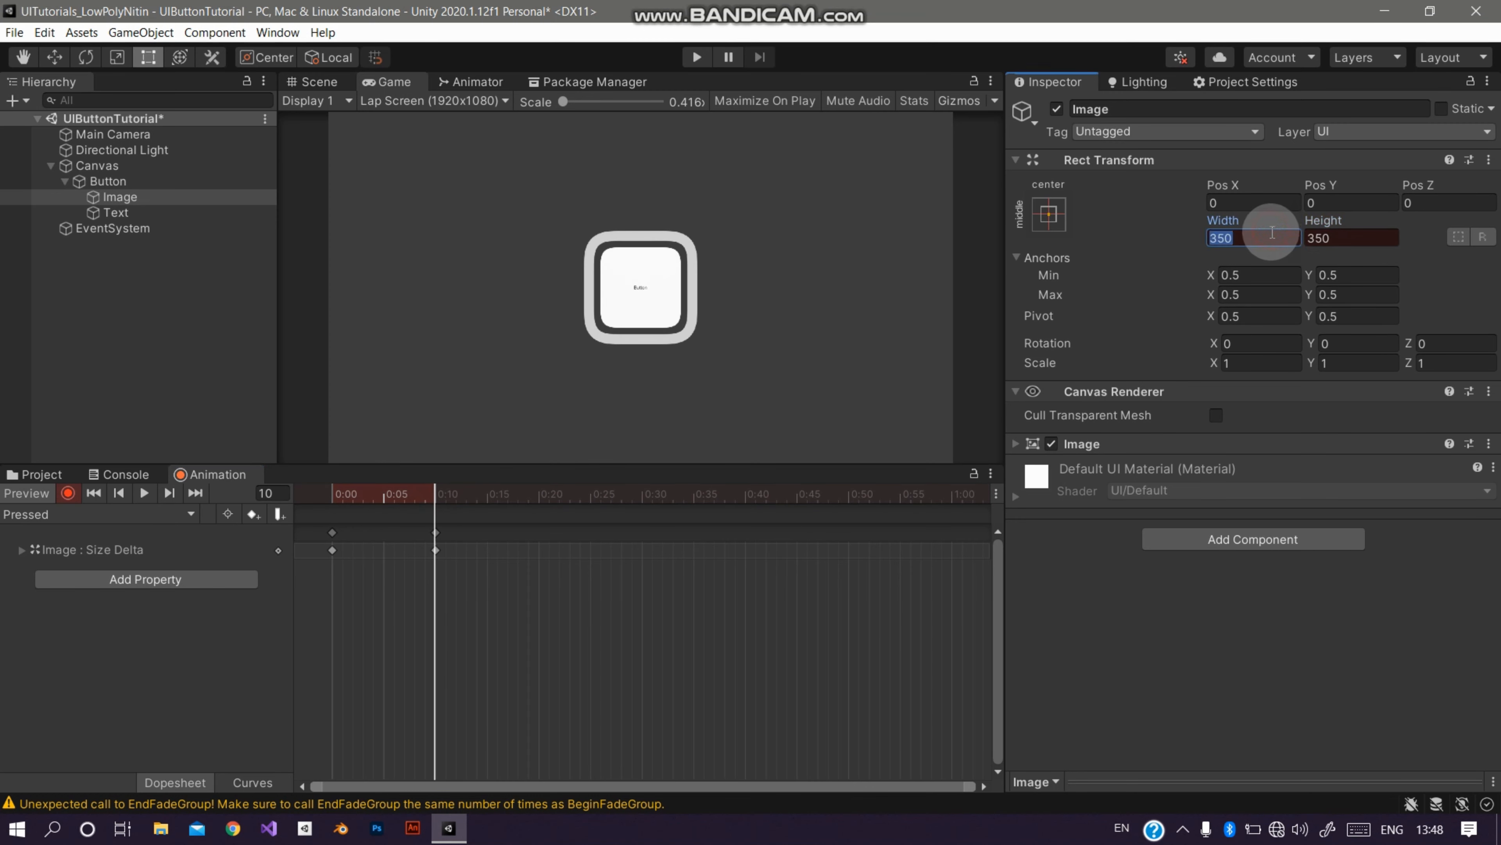
{"action": "type", "text": "335"}
{"action": "key", "text": "Tab"}
{"action": "type", "text": "335"}
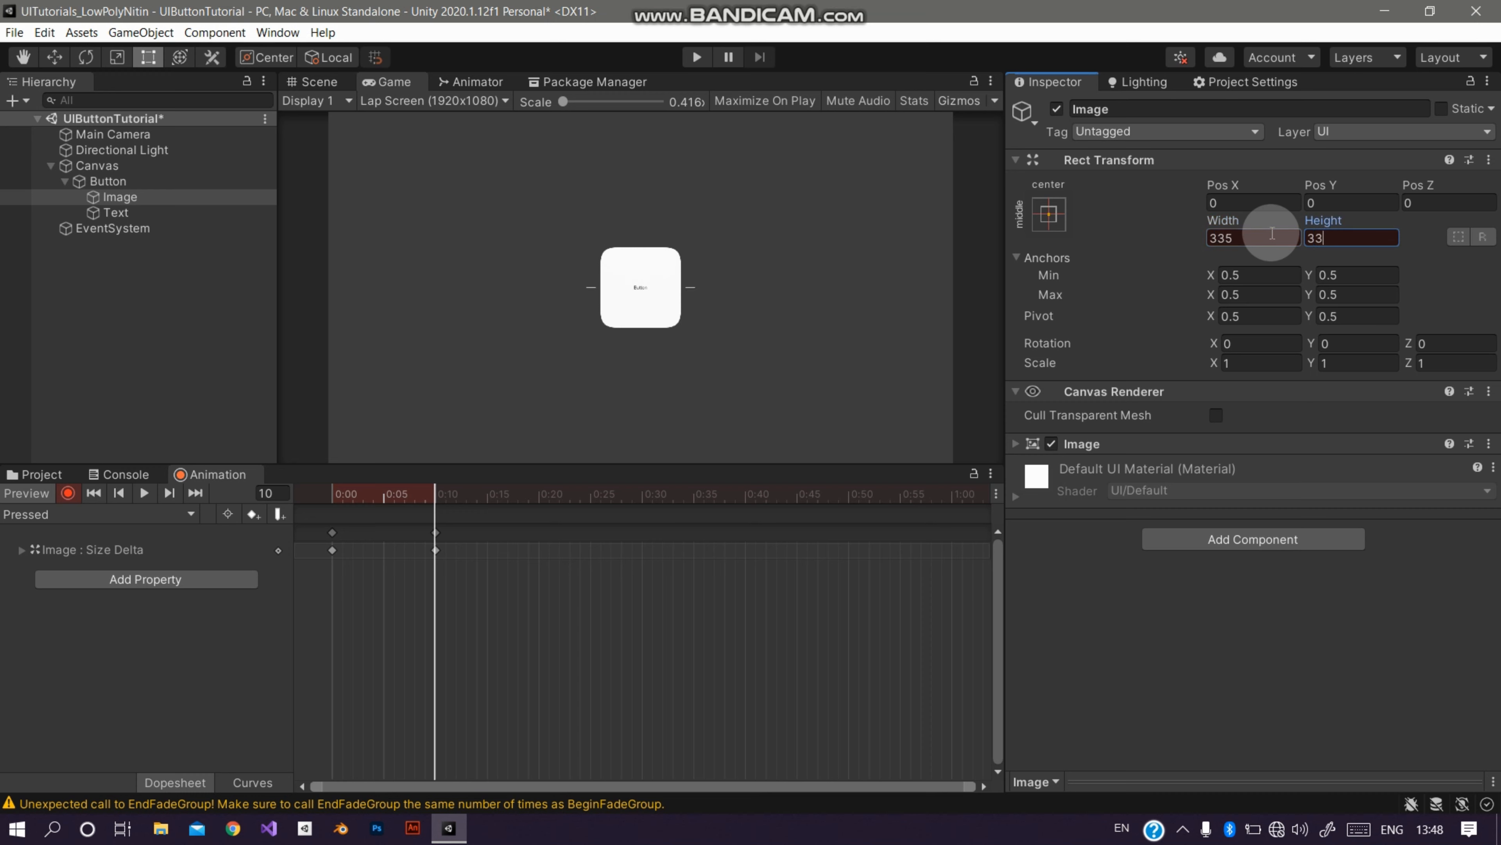
Step: Key the frame Image's width and height at 350 on frame 20 of the Pressed clip and preview the animation
{"action": "left_click", "coordinate": [538, 496]}
{"action": "left_click", "coordinate": [1261, 233]}
{"action": "type", "text": "3"}
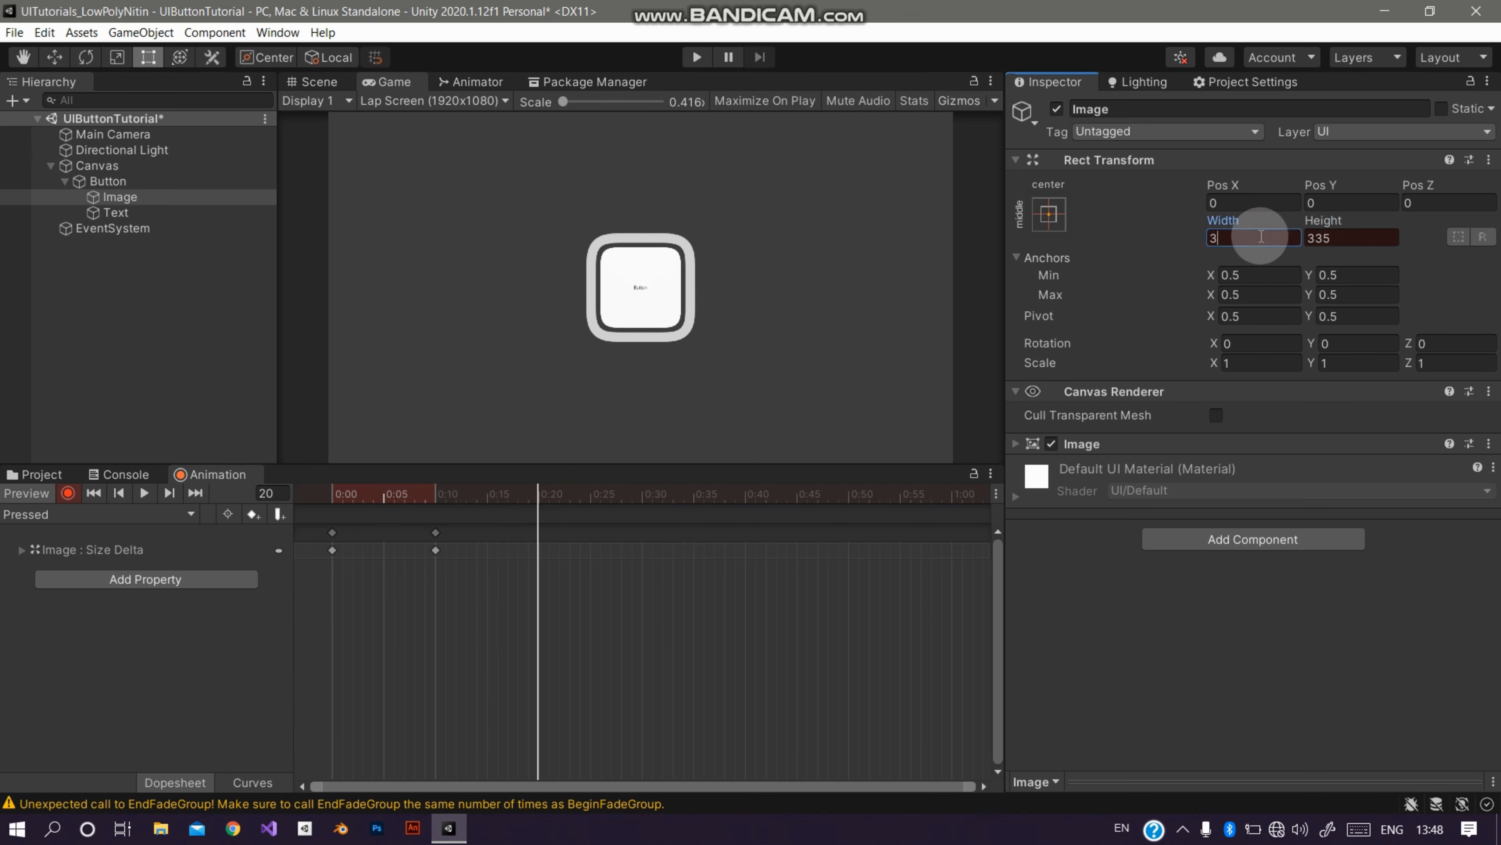
{"action": "type", "text": "50"}
{"action": "key", "text": "Tab"}
{"action": "type", "text": "350"}
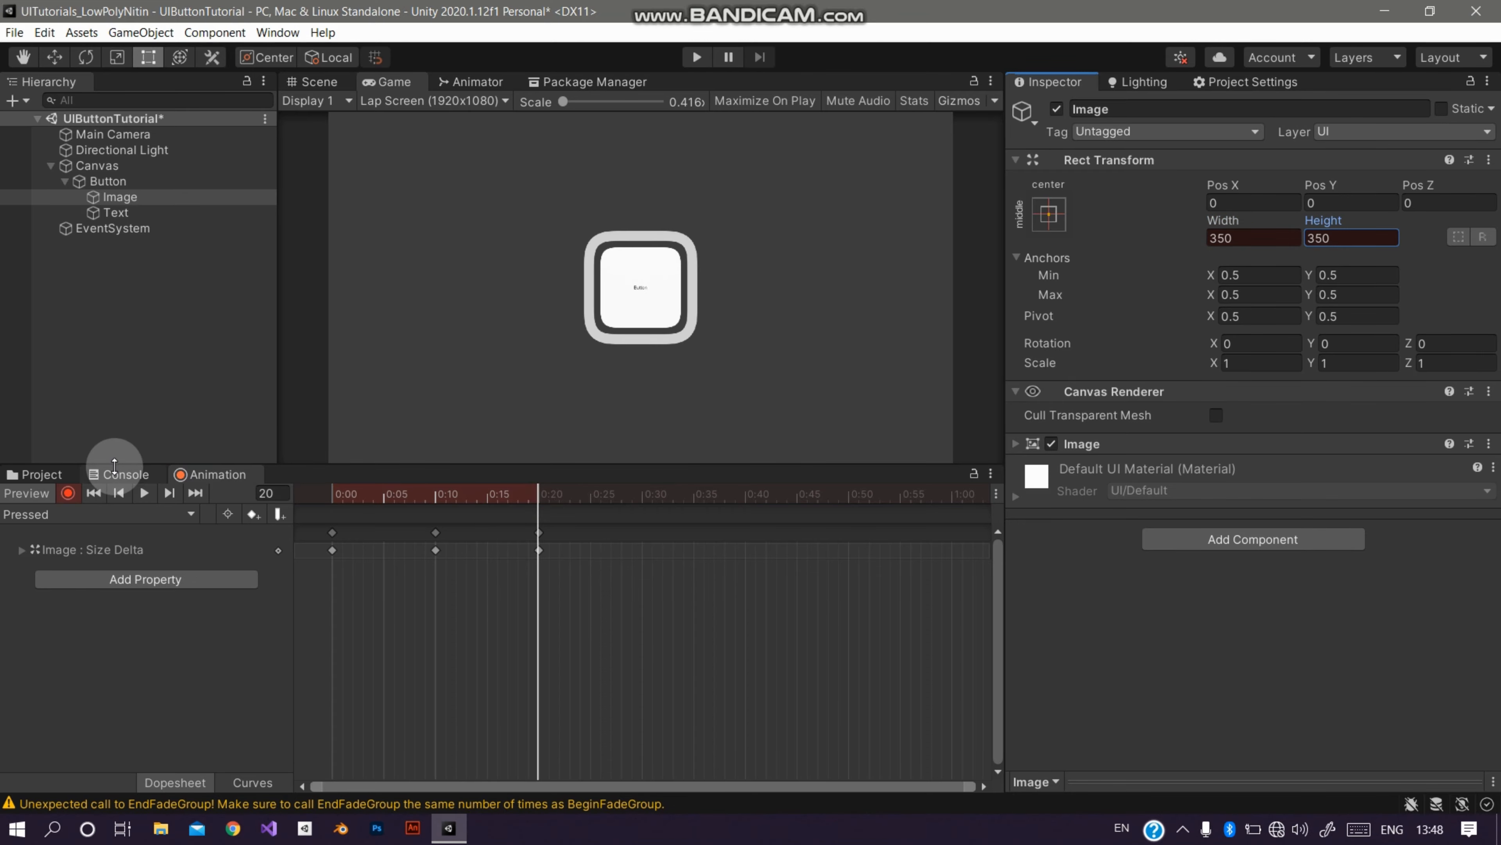
{"action": "left_click", "coordinate": [143, 494]}
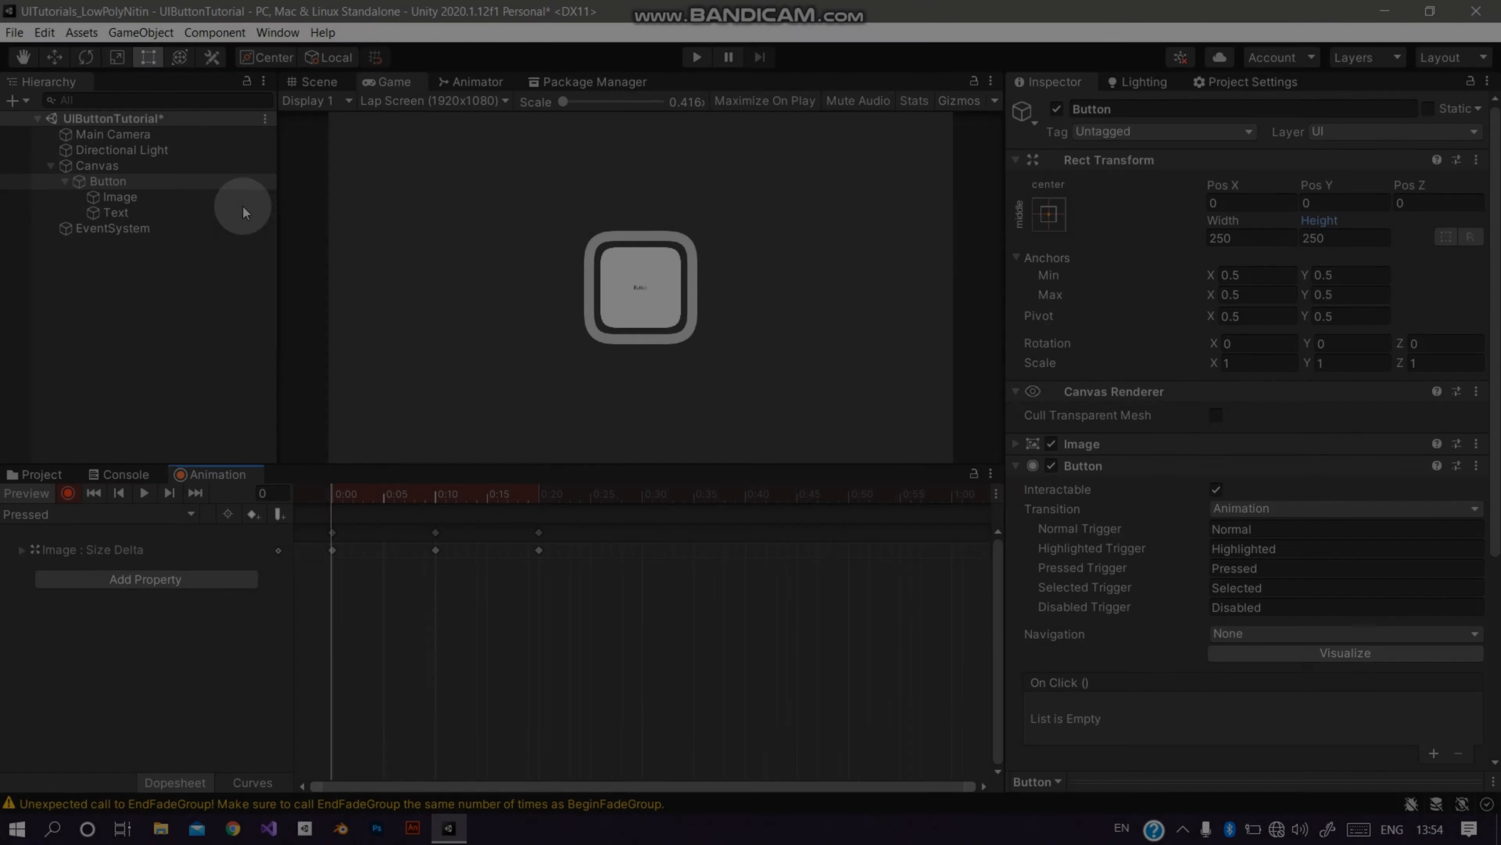
Step: Key the Button object's width and height at 235 on frame 10 of the Pressed clip
{"action": "left_click", "coordinate": [192, 181]}
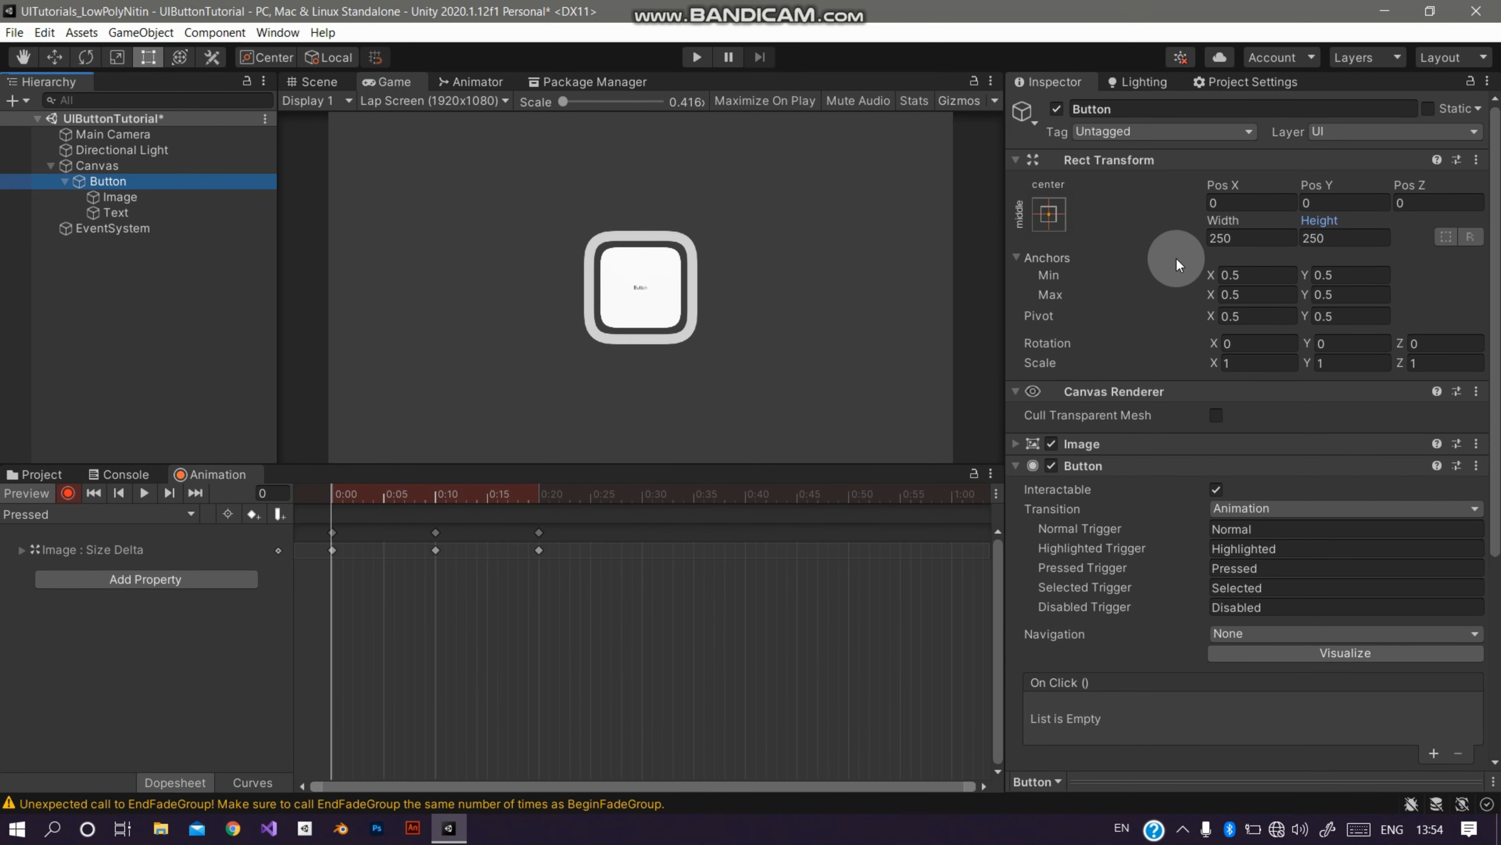
{"action": "left_click_drag", "start_coordinate": [356, 495], "coordinate": [340, 503]}
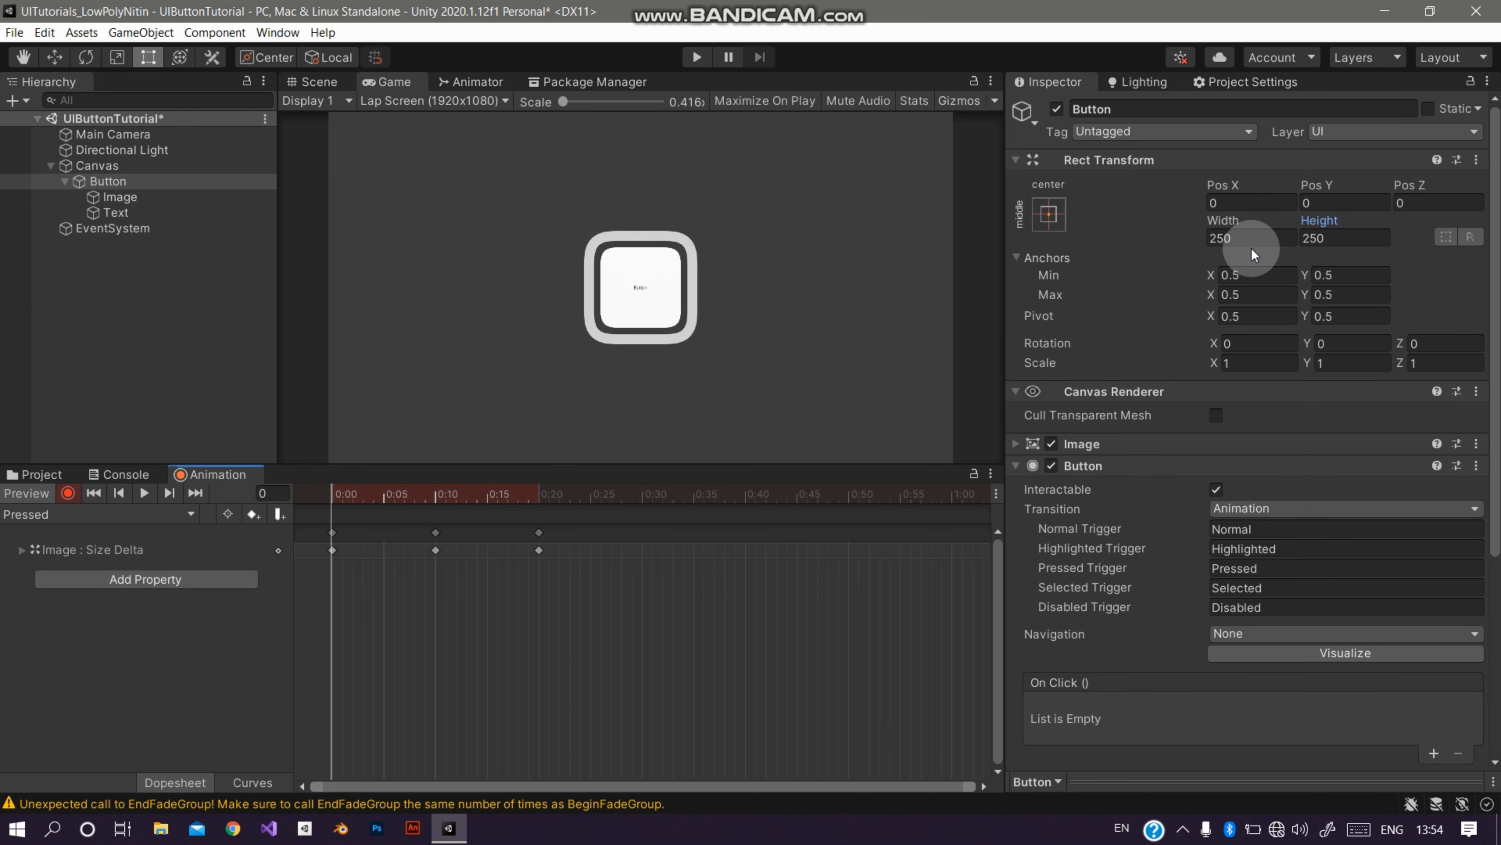
{"action": "left_click", "coordinate": [435, 494]}
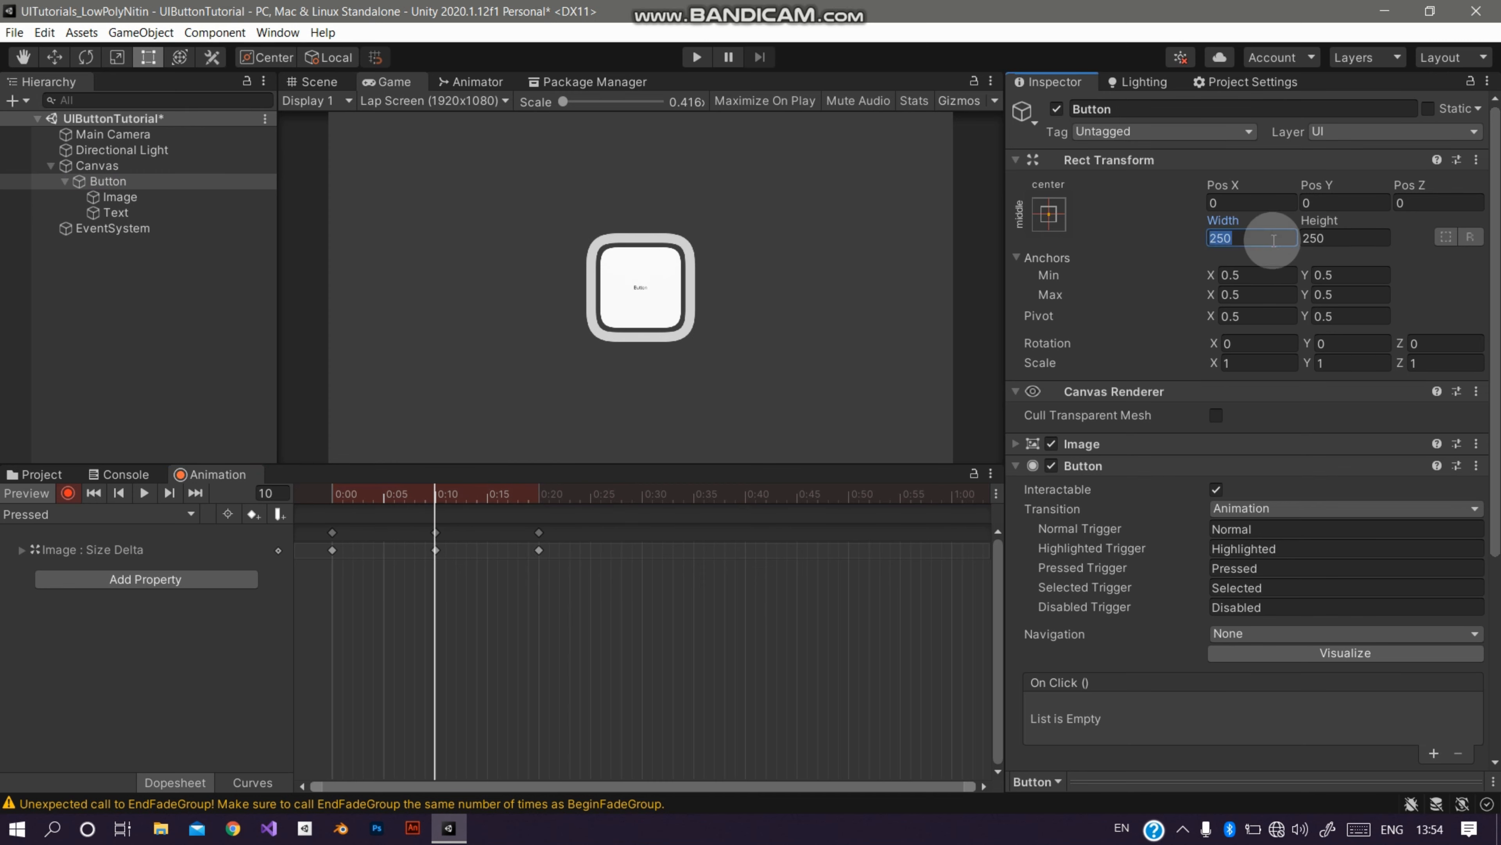
{"action": "type", "text": "235"}
{"action": "key", "text": "Tab"}
{"action": "type", "text": "235"}
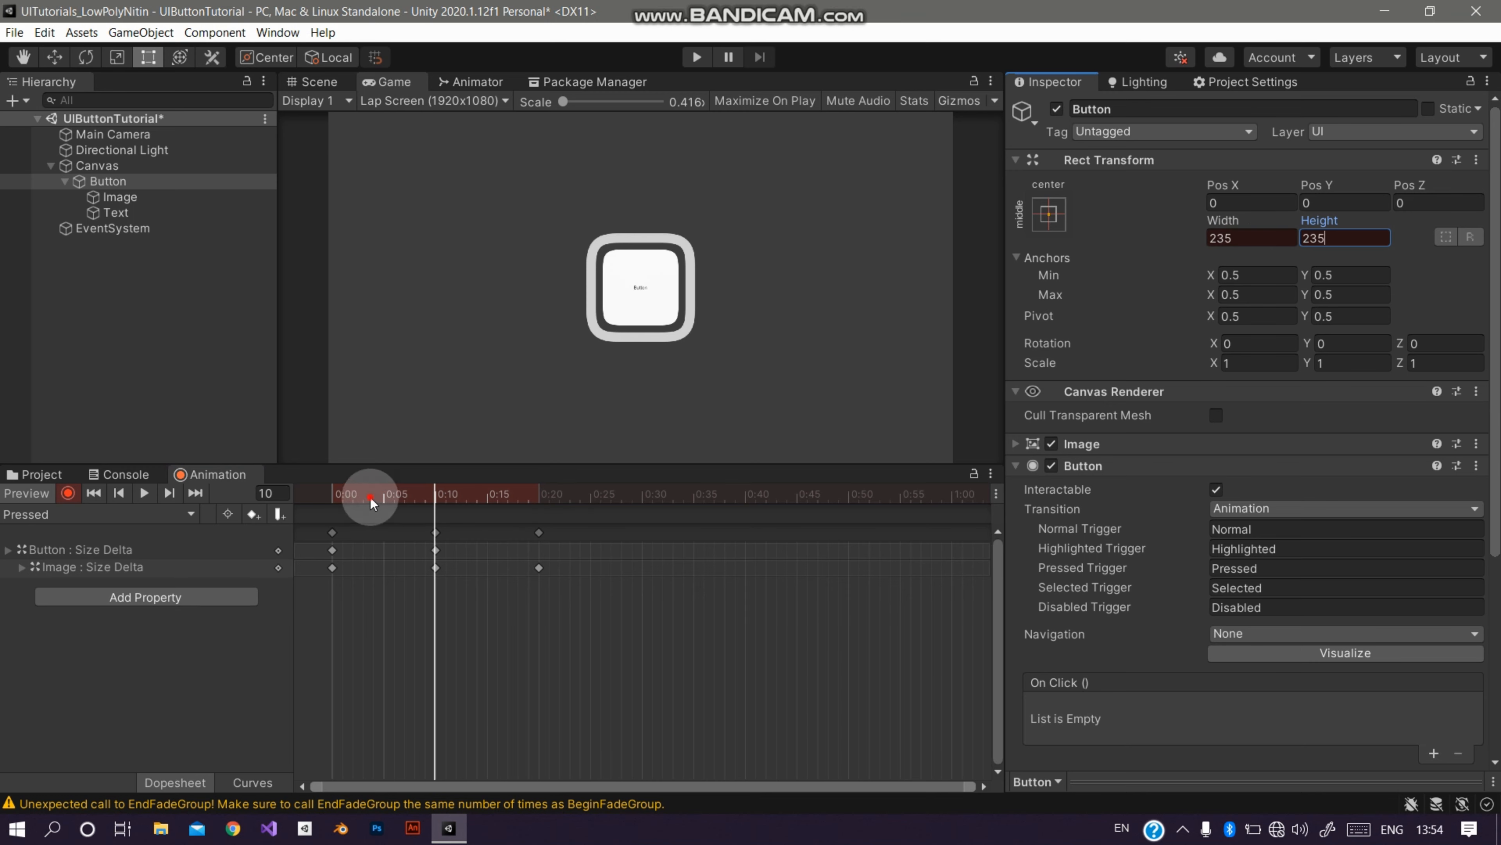
Step: Key the Button object's width and height at 250 on frame 20 of the Pressed clip
{"action": "left_click_drag", "start_coordinate": [362, 503], "coordinate": [538, 497]}
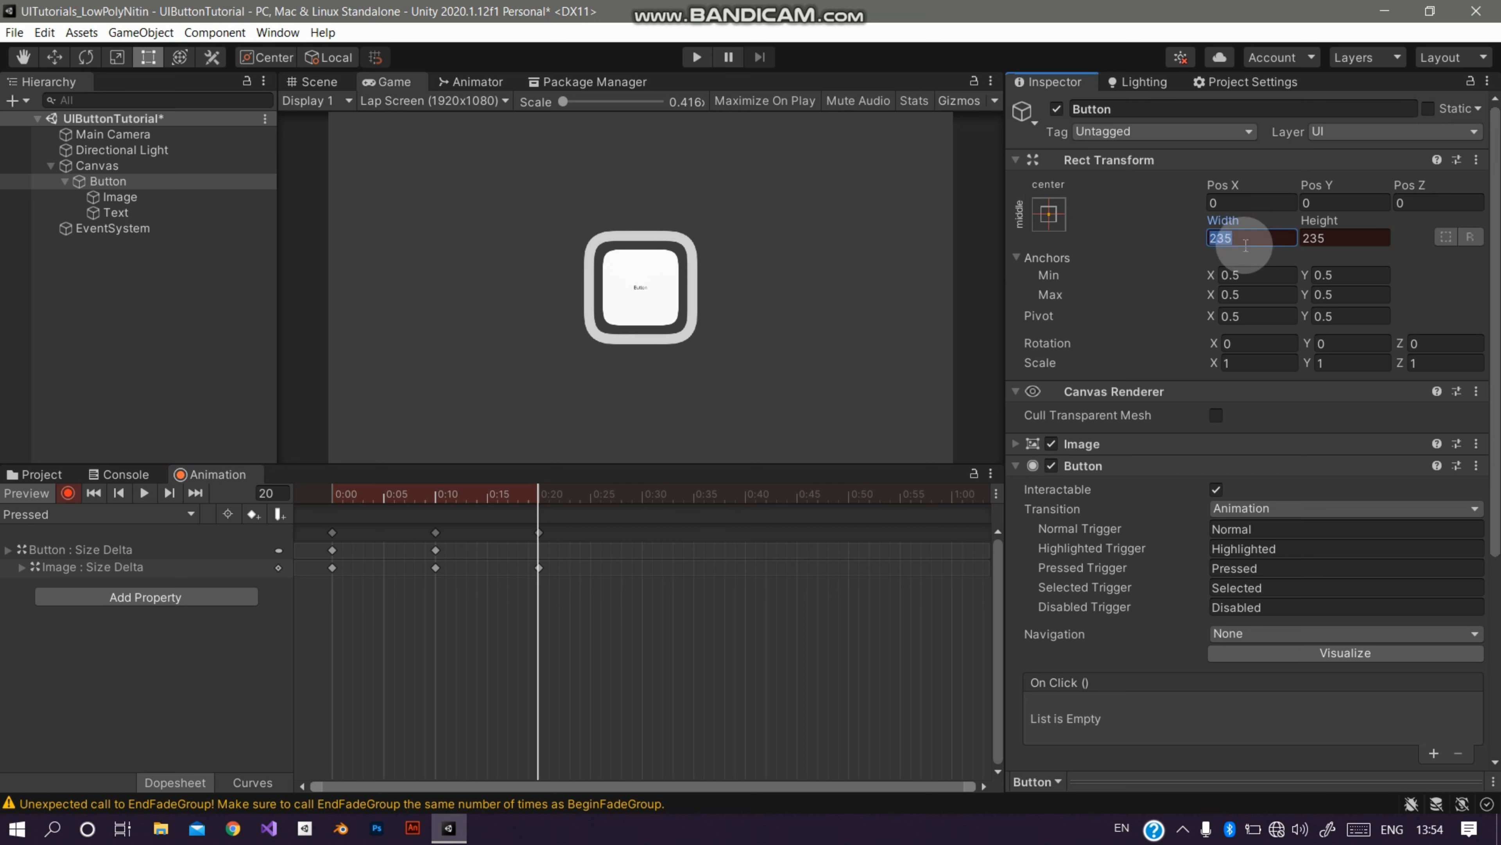
{"action": "type", "text": "250"}
{"action": "key", "text": "Tab"}
{"action": "type", "text": "250"}
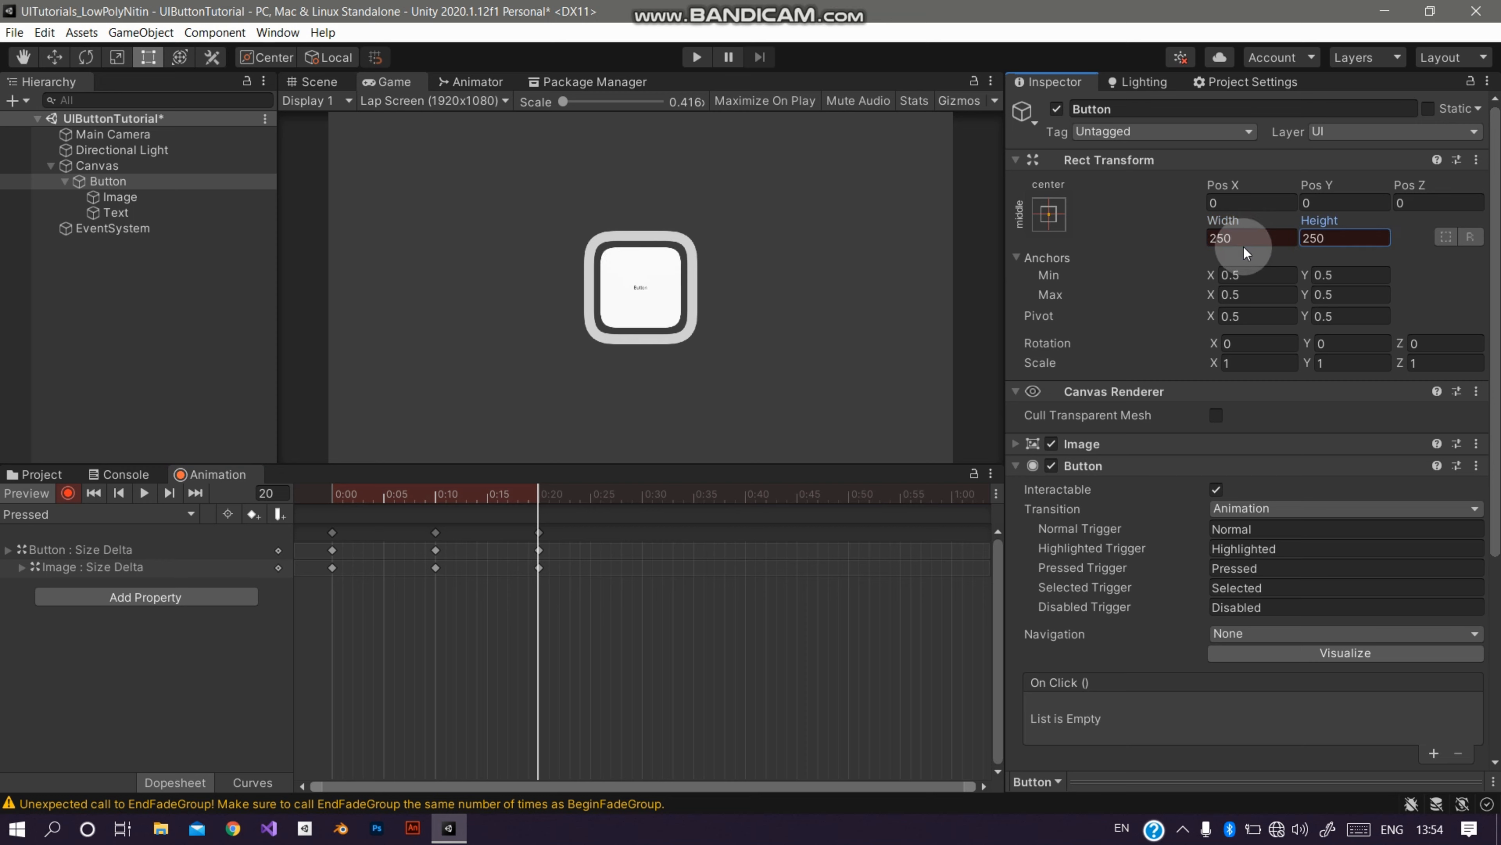
Step: Preview the Pressed clip and test the button in play mode with the Game view maximized, ending with play mode stopped
{"action": "left_click", "coordinate": [145, 493]}
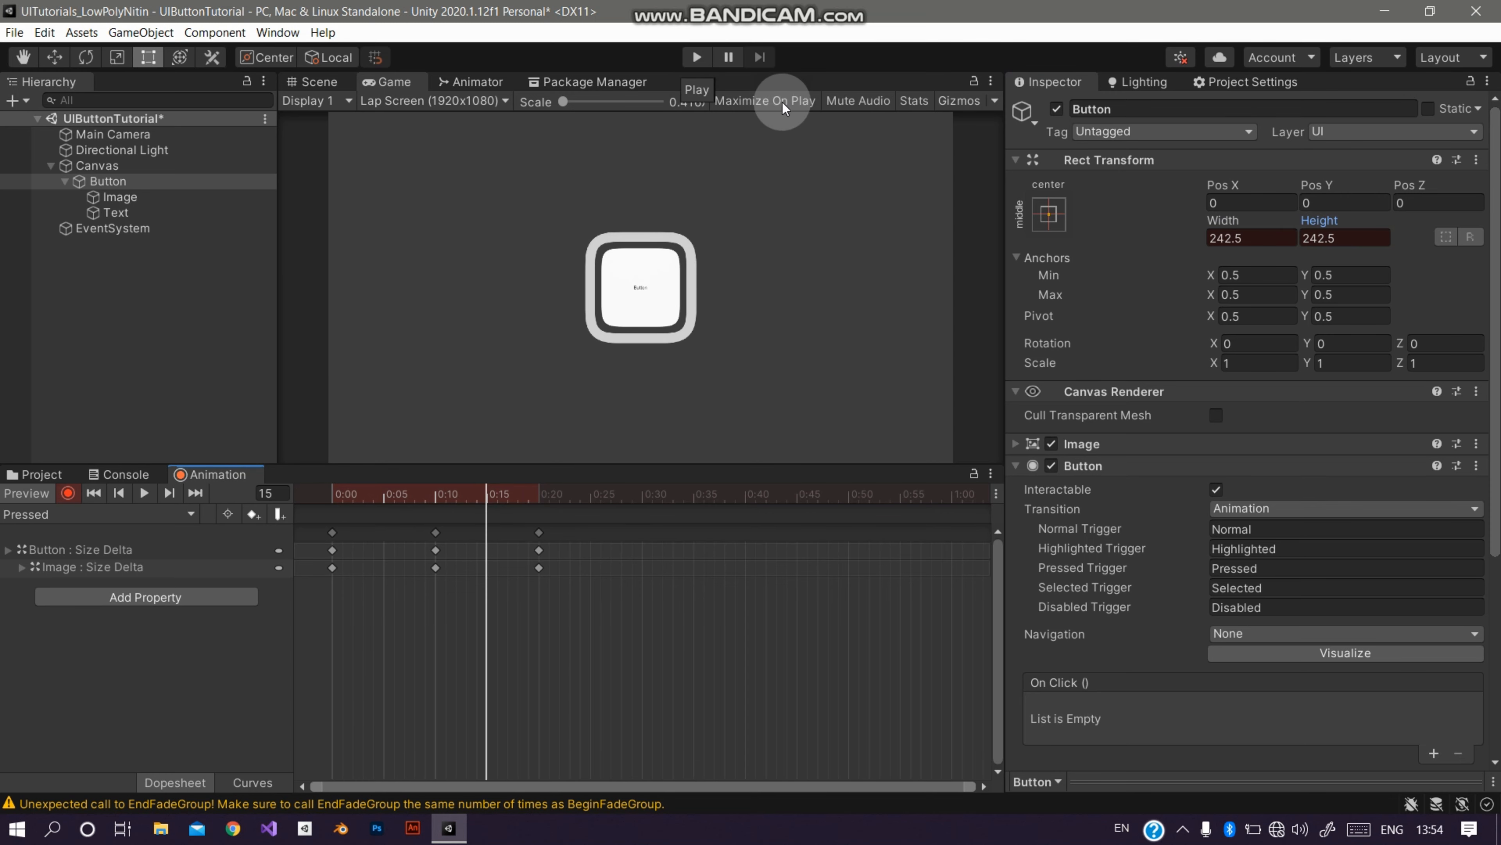
{"action": "left_click", "coordinate": [696, 57]}
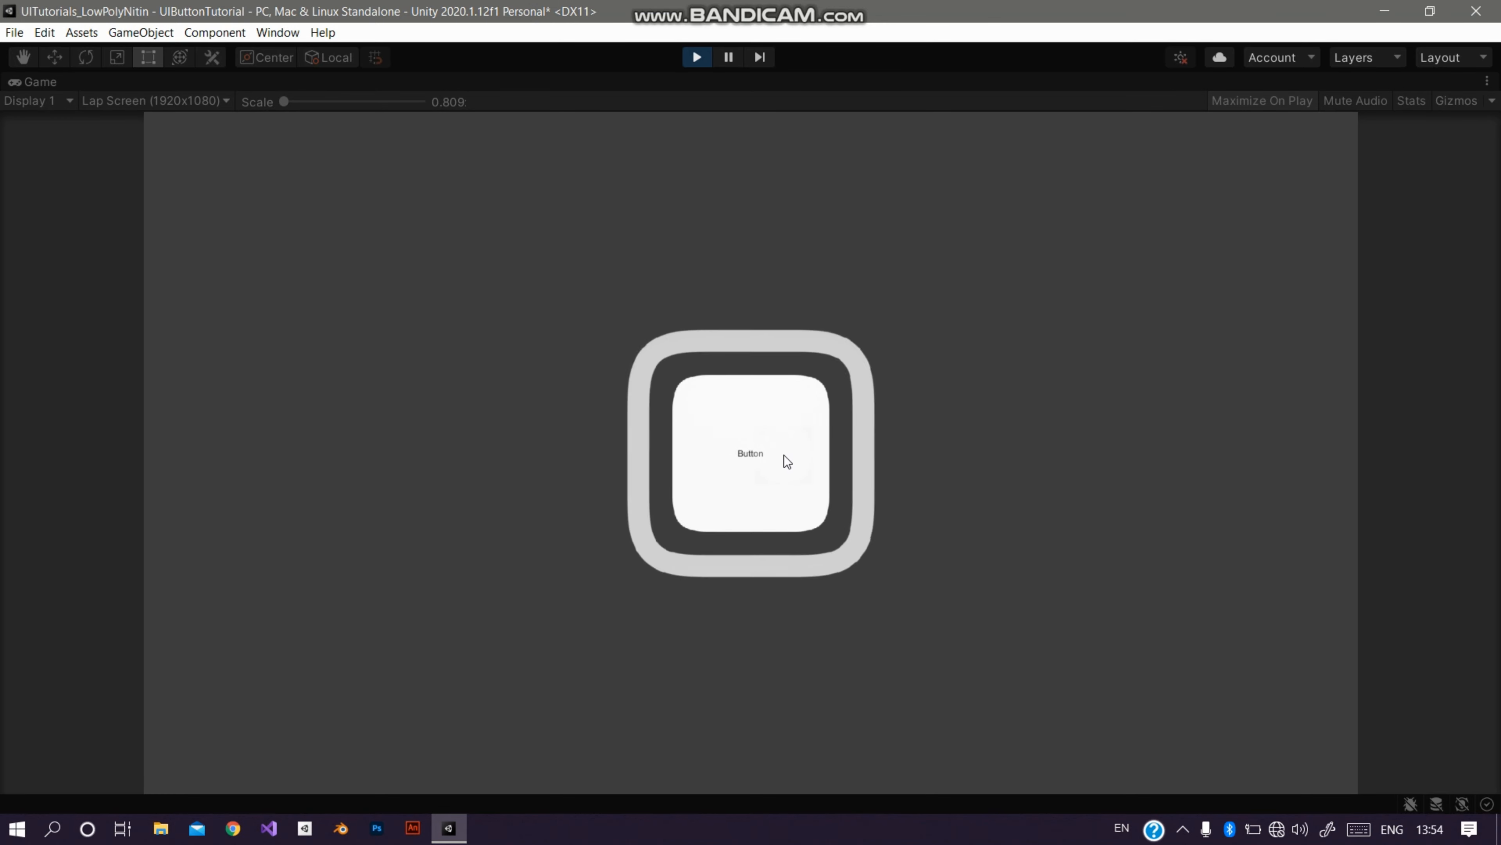
{"action": "left_click", "coordinate": [699, 56]}
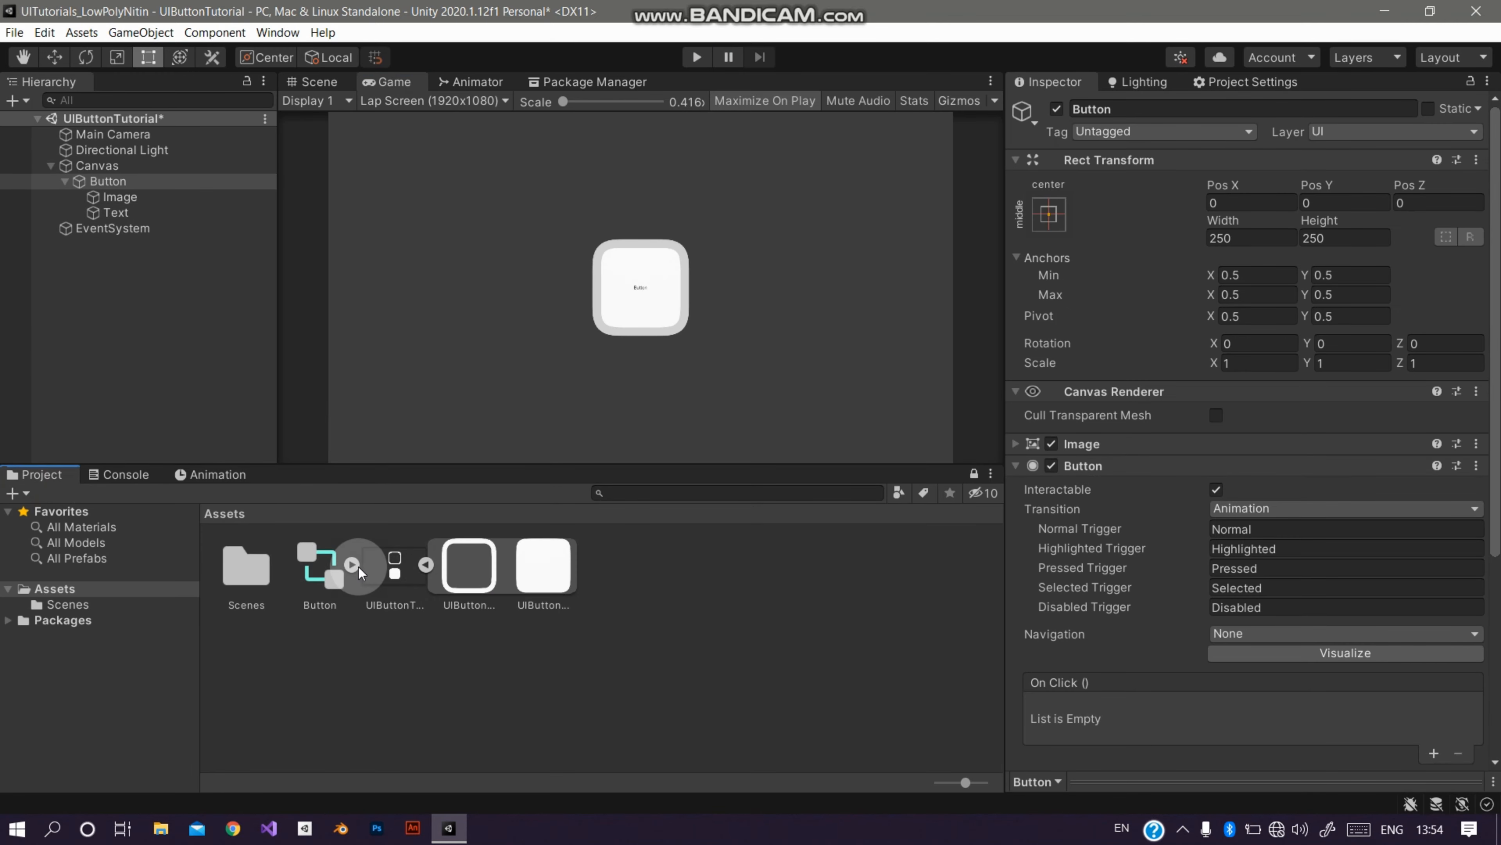
Step: Turn off Loop Time on the Highlighted animation clip of the Button controller
{"action": "left_click", "coordinate": [353, 565]}
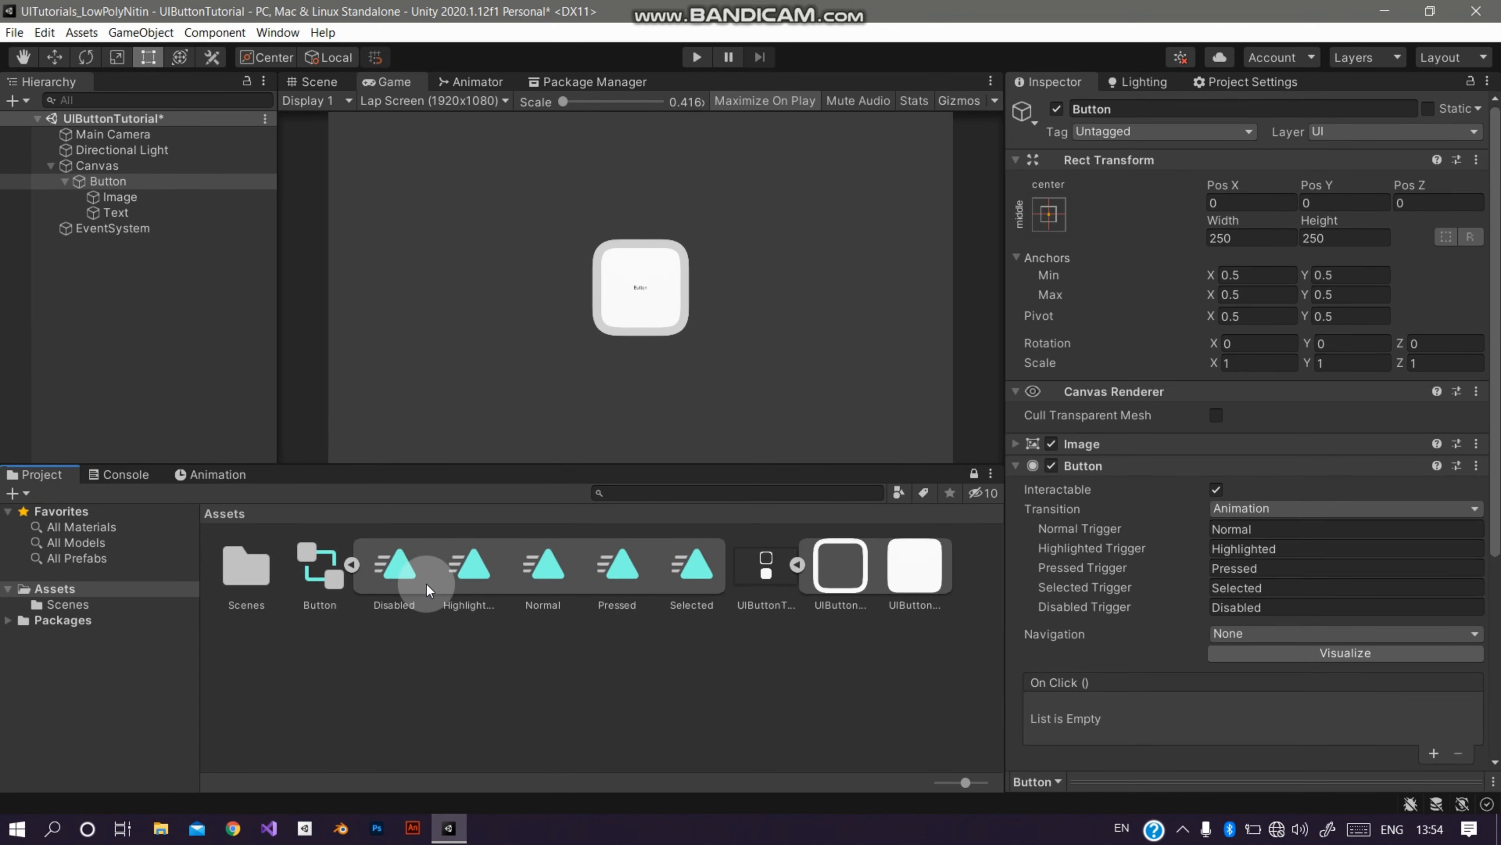
{"action": "left_click", "coordinate": [485, 572]}
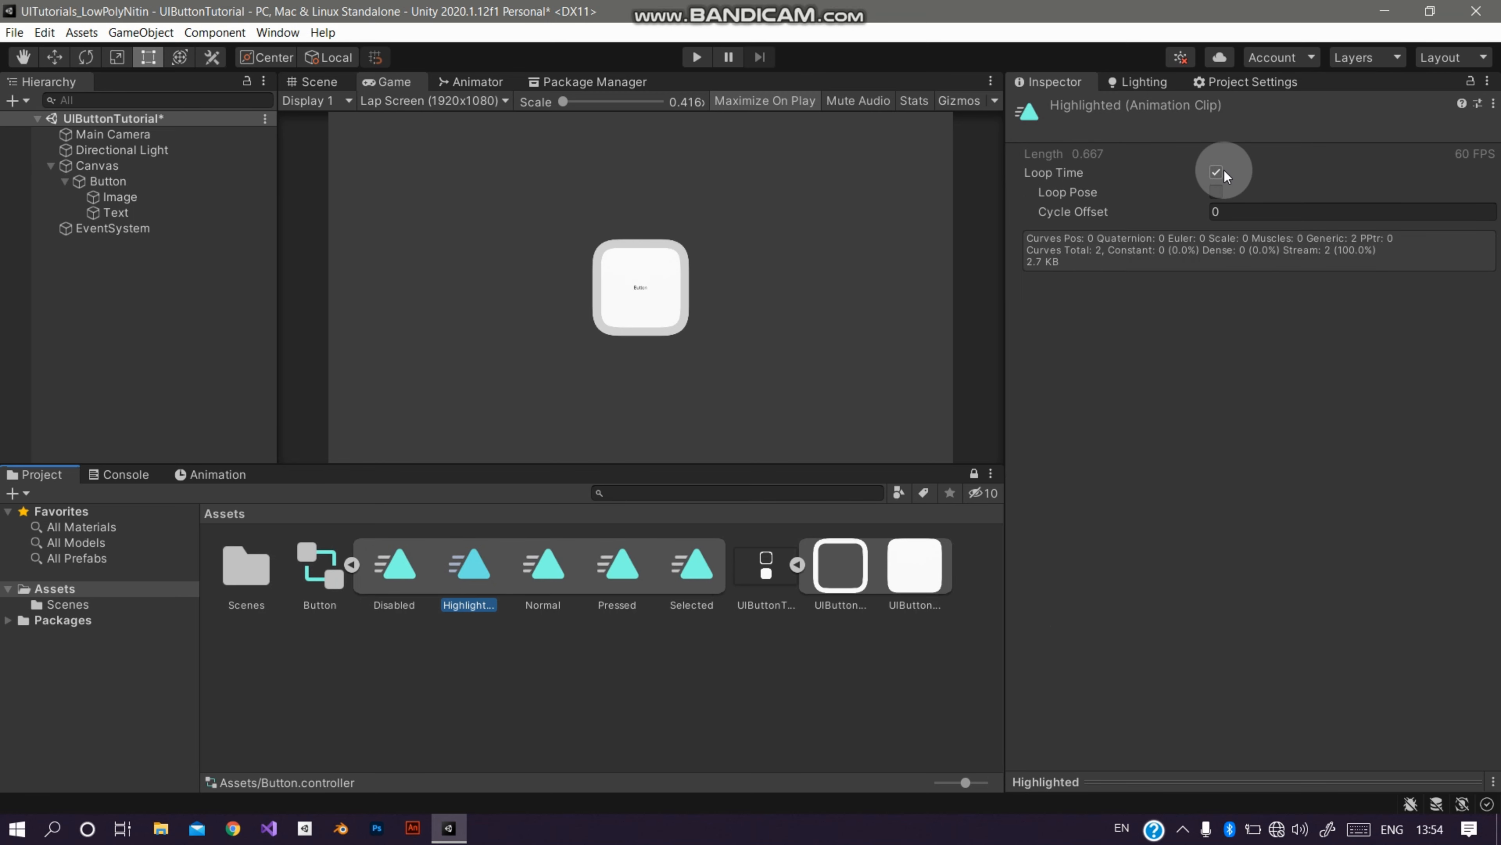
Step: Run the scene to test the button's highlighted and pressed reactions with repeated presses, and stop play mode
{"action": "left_click", "coordinate": [697, 57]}
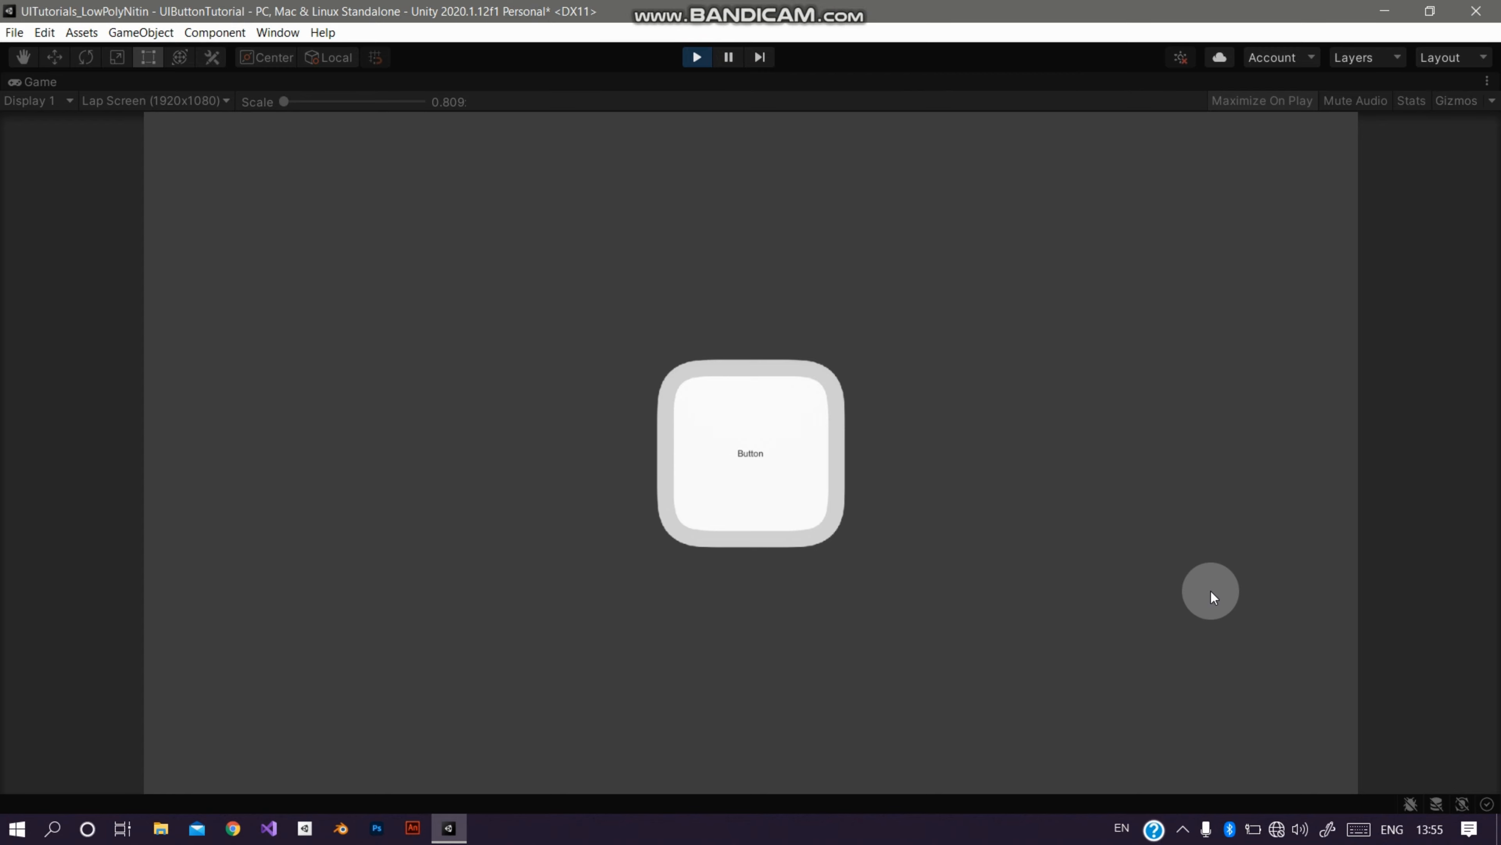
{"action": "left_click", "coordinate": [741, 454]}
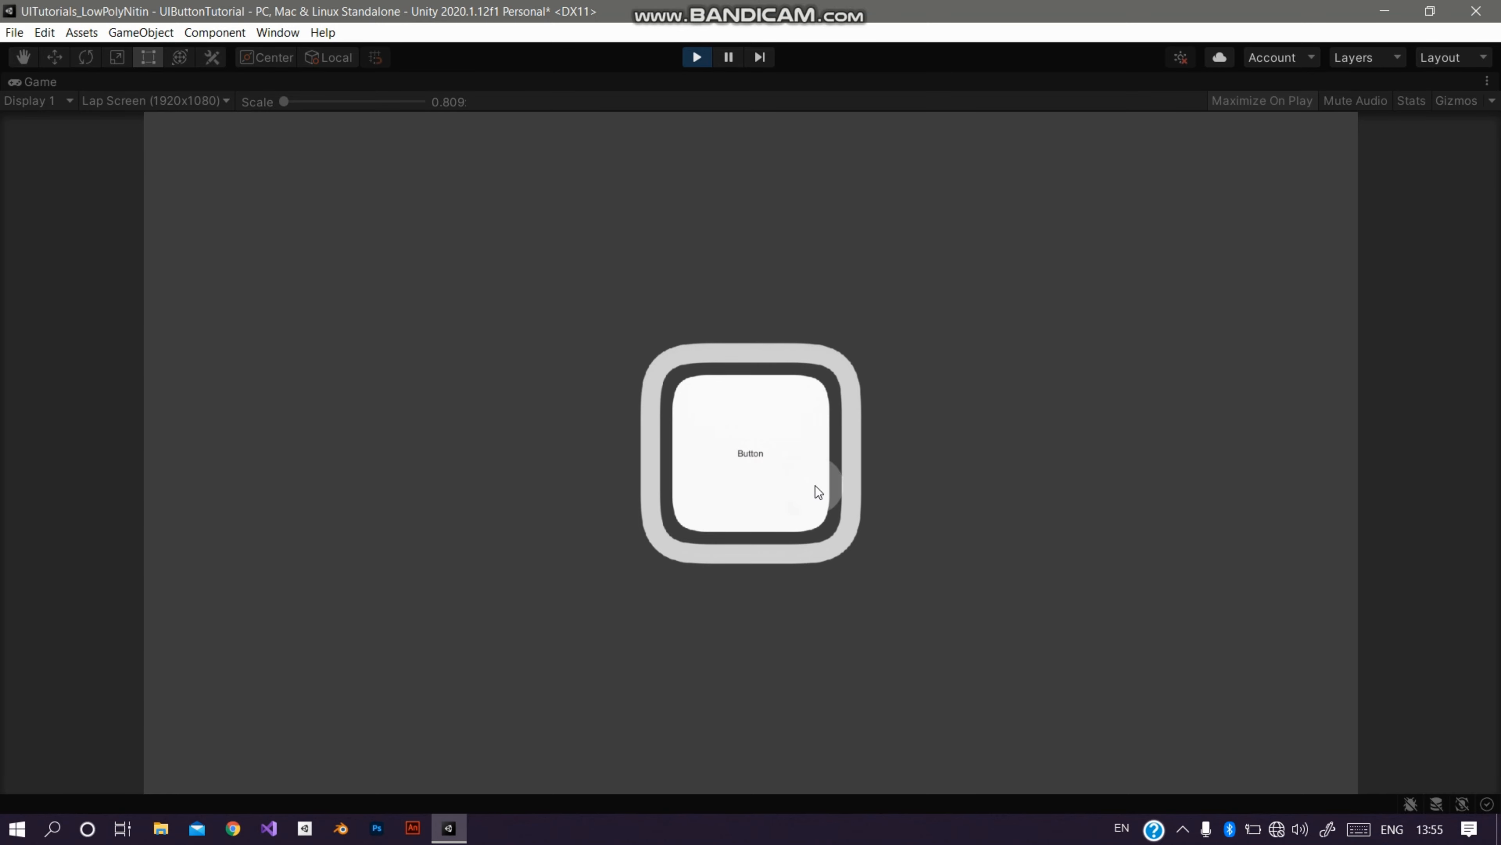
{"action": "left_click", "coordinate": [780, 463]}
{"action": "left_click", "coordinate": [1026, 580]}
{"action": "left_click", "coordinate": [697, 445]}
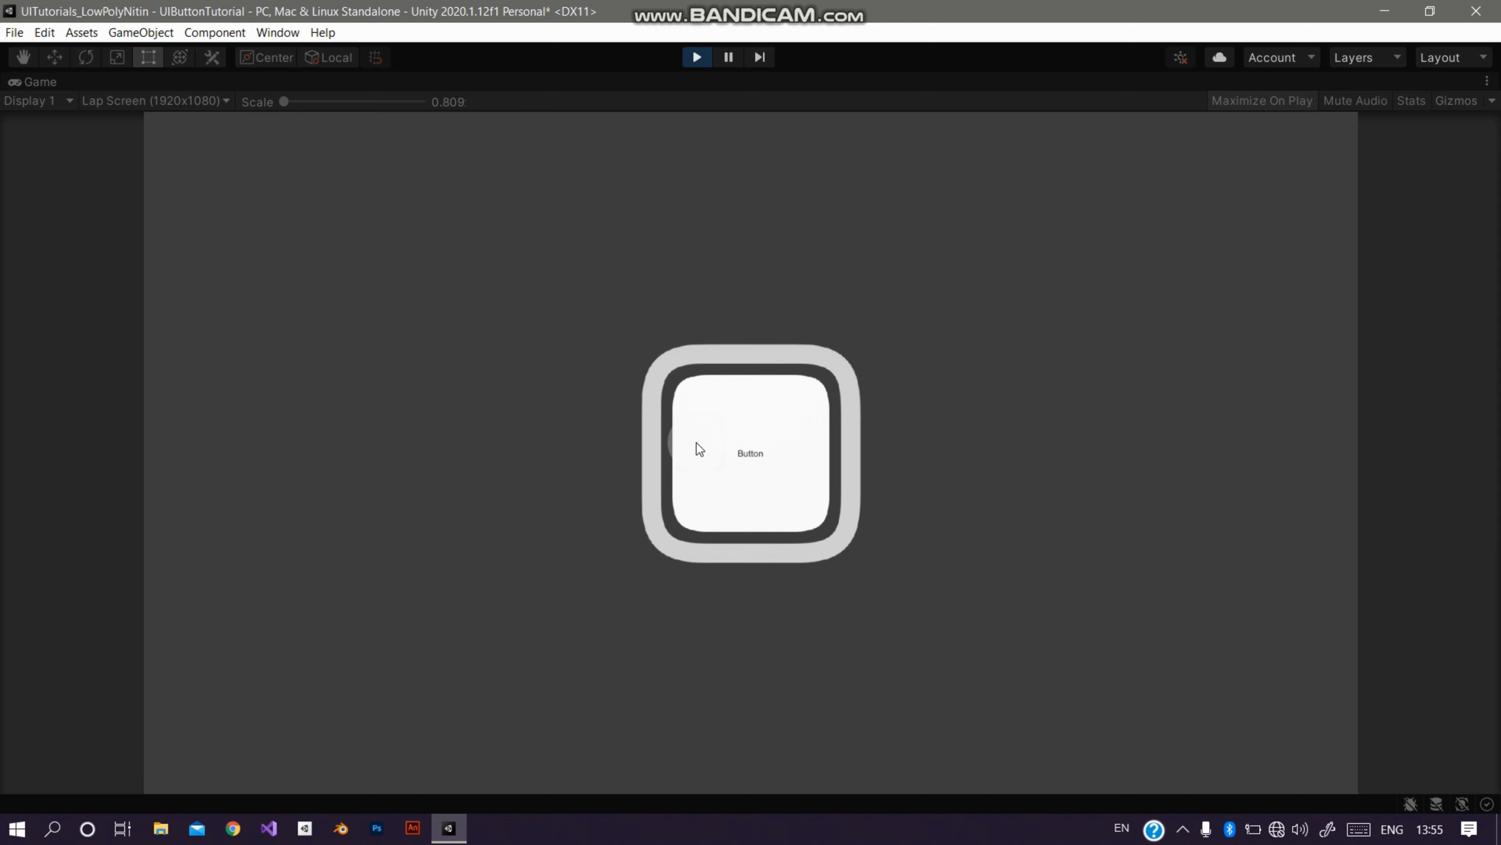
{"action": "left_click", "coordinate": [697, 442]}
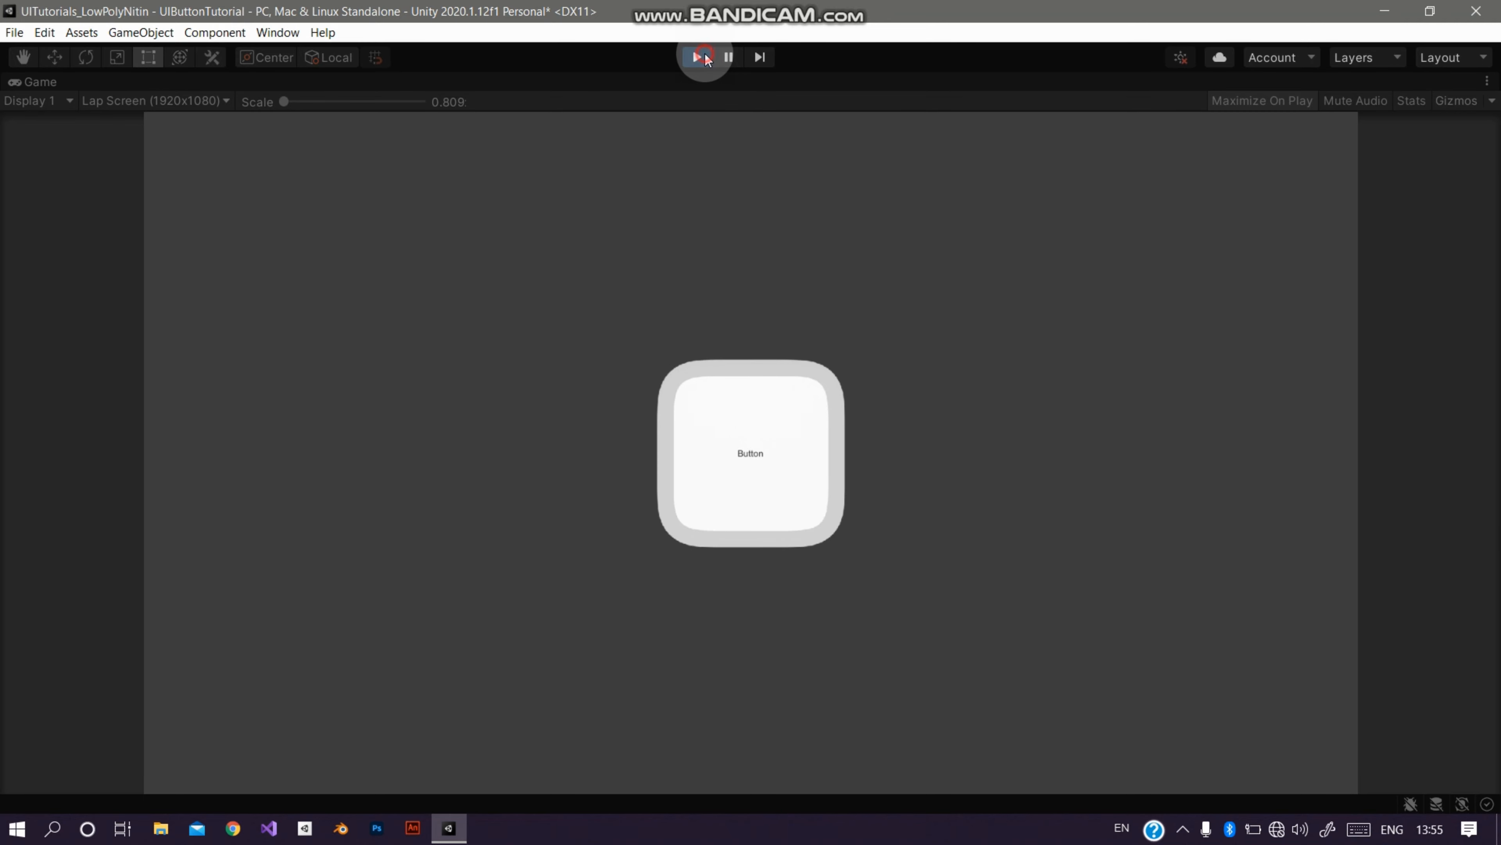
{"action": "left_click", "coordinate": [698, 56]}
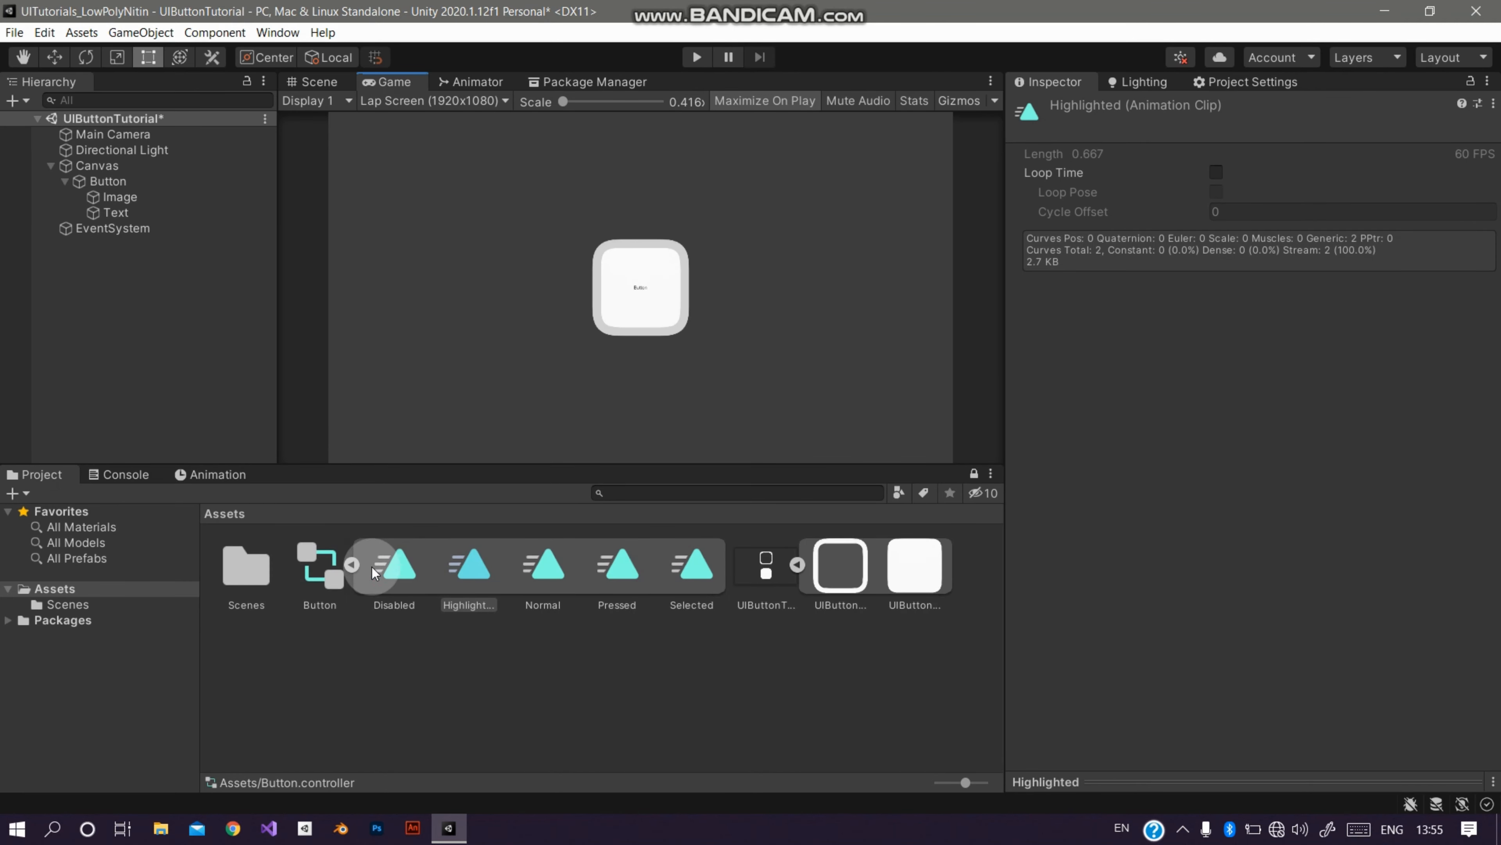
Step: Open the Button animator controller and set the Any State to Normal transition duration to 0.15 s
{"action": "double_click", "coordinate": [332, 577]}
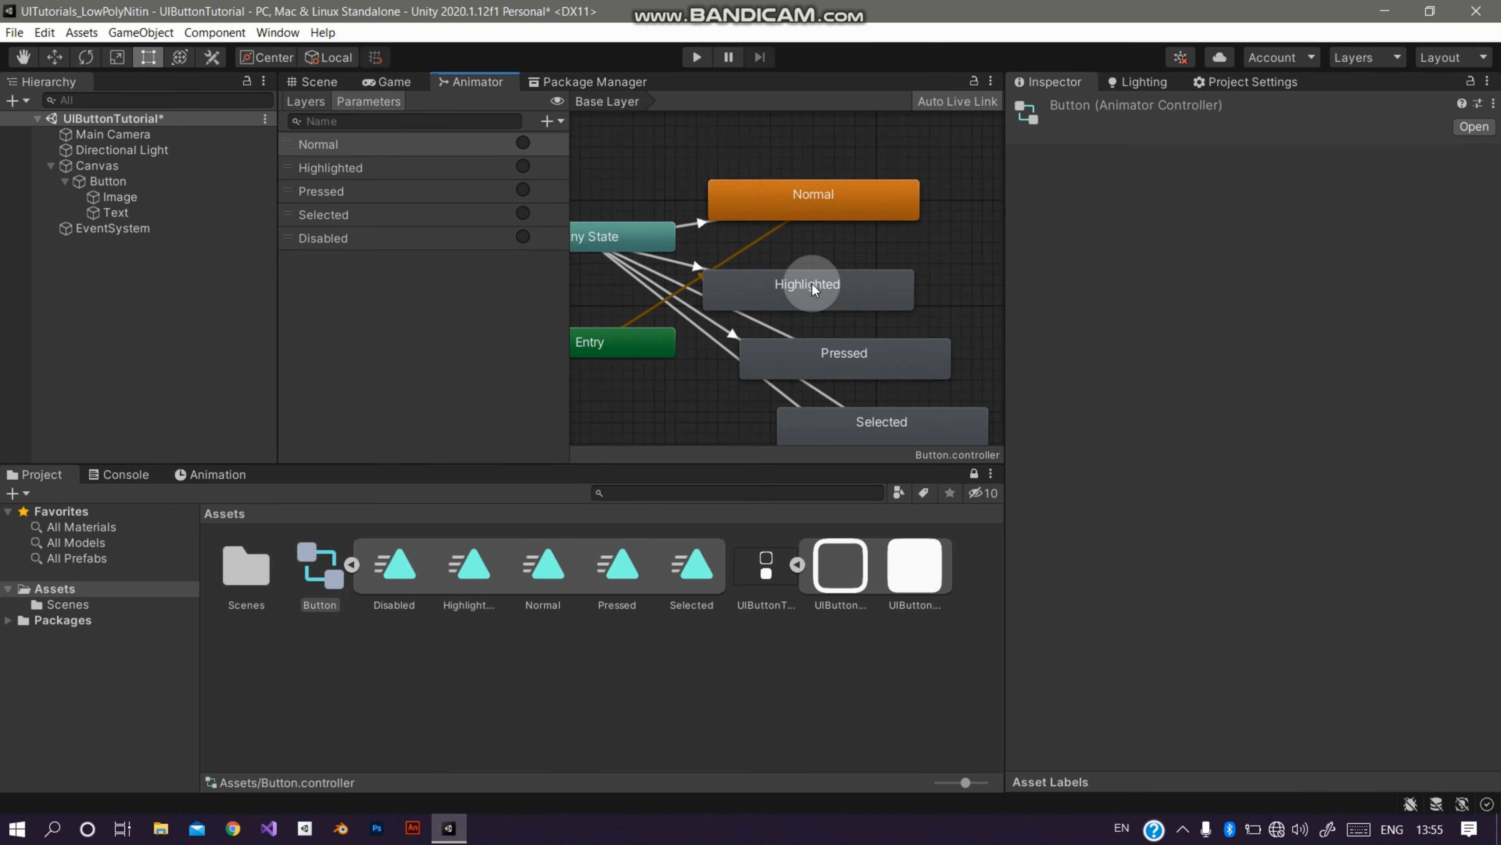
{"action": "left_click", "coordinate": [704, 225]}
{"action": "left_click", "coordinate": [689, 230]}
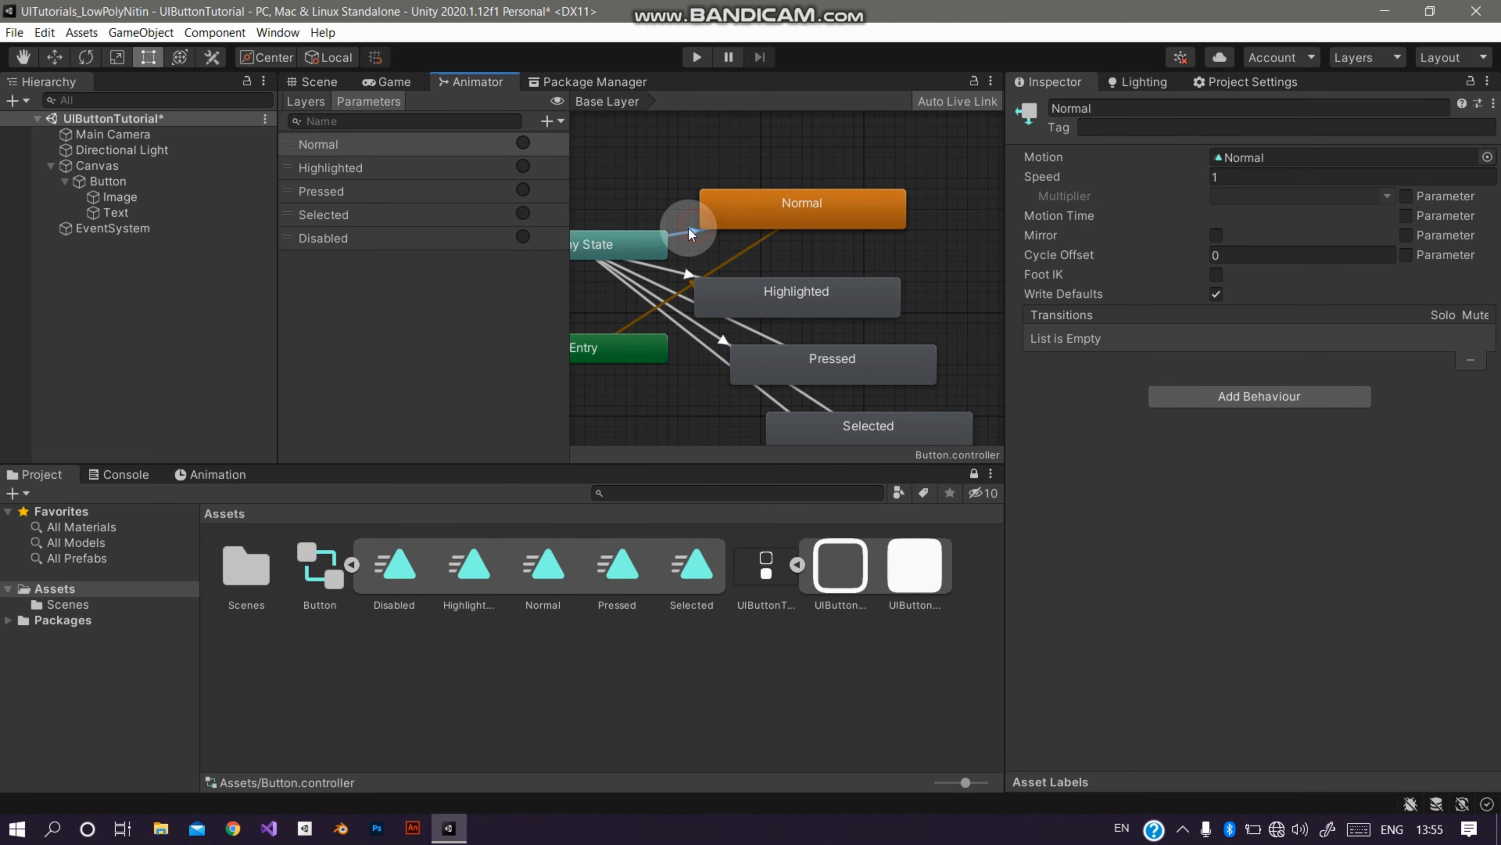
{"action": "left_click", "coordinate": [1030, 319]}
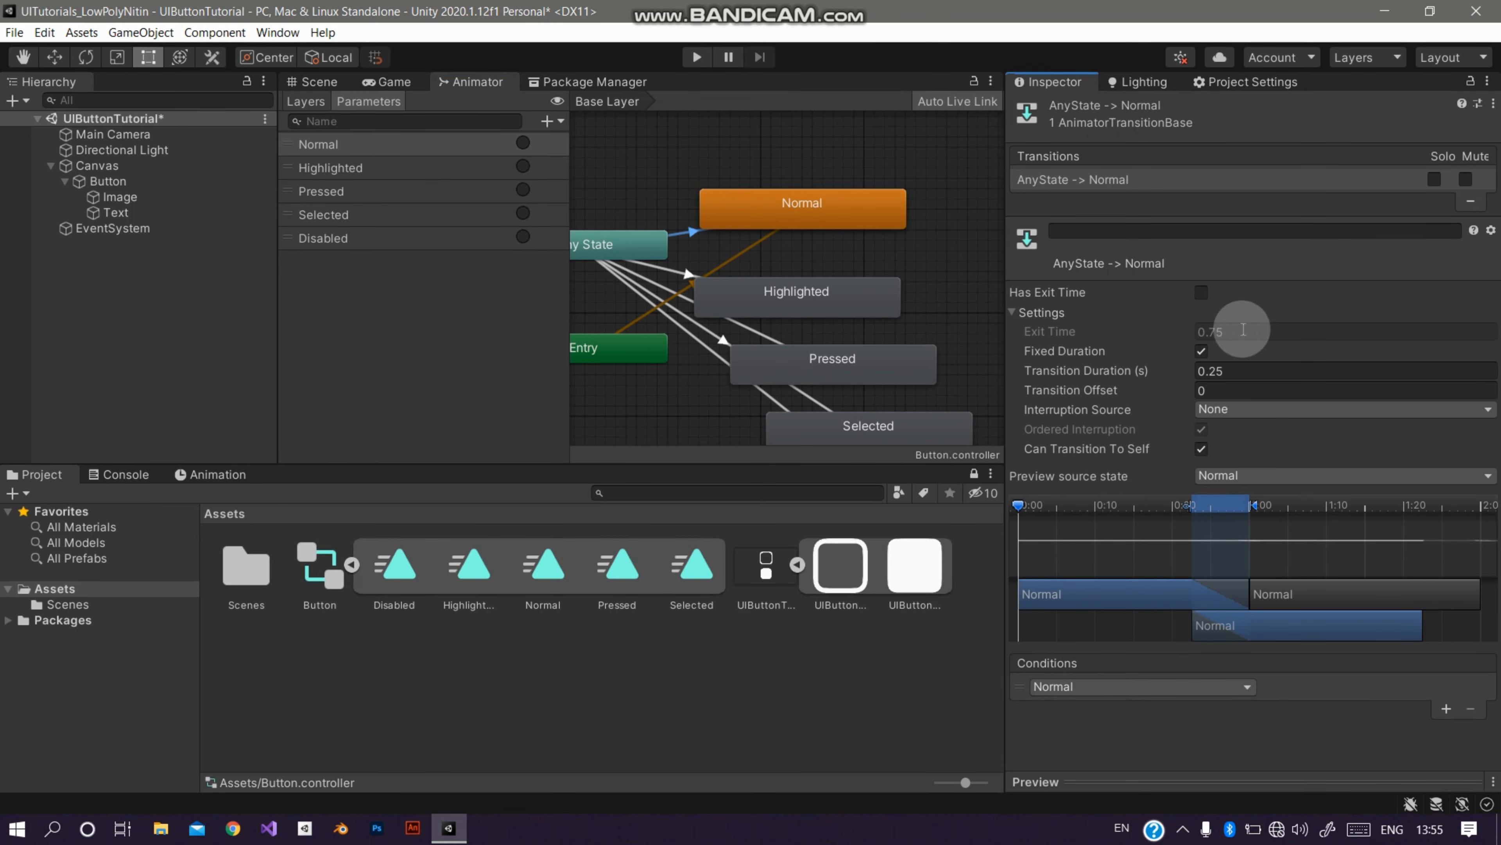
{"action": "left_click", "coordinate": [1293, 373]}
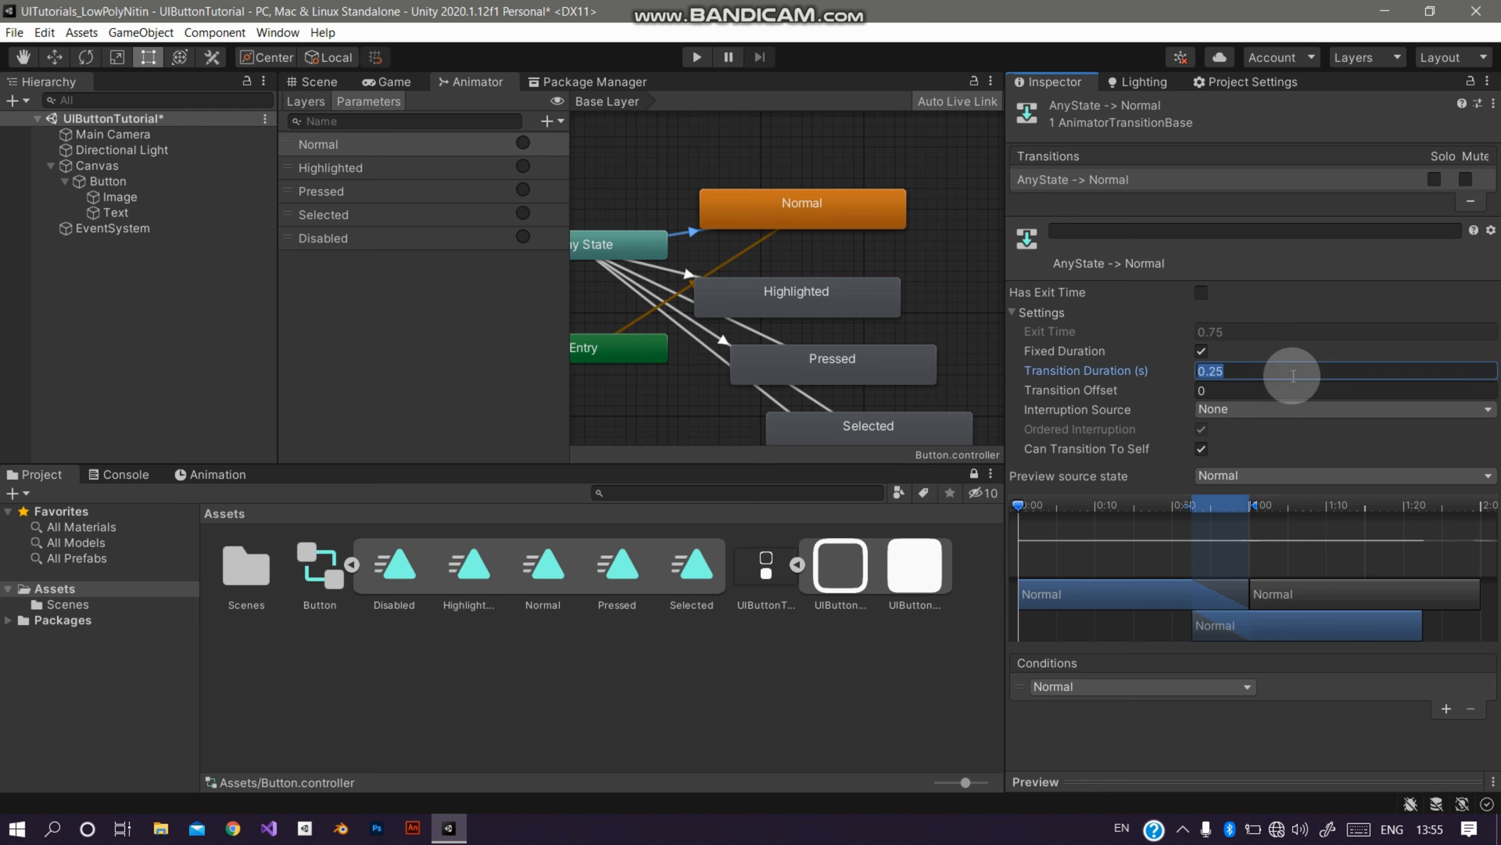
{"action": "type", "text": ".1"}
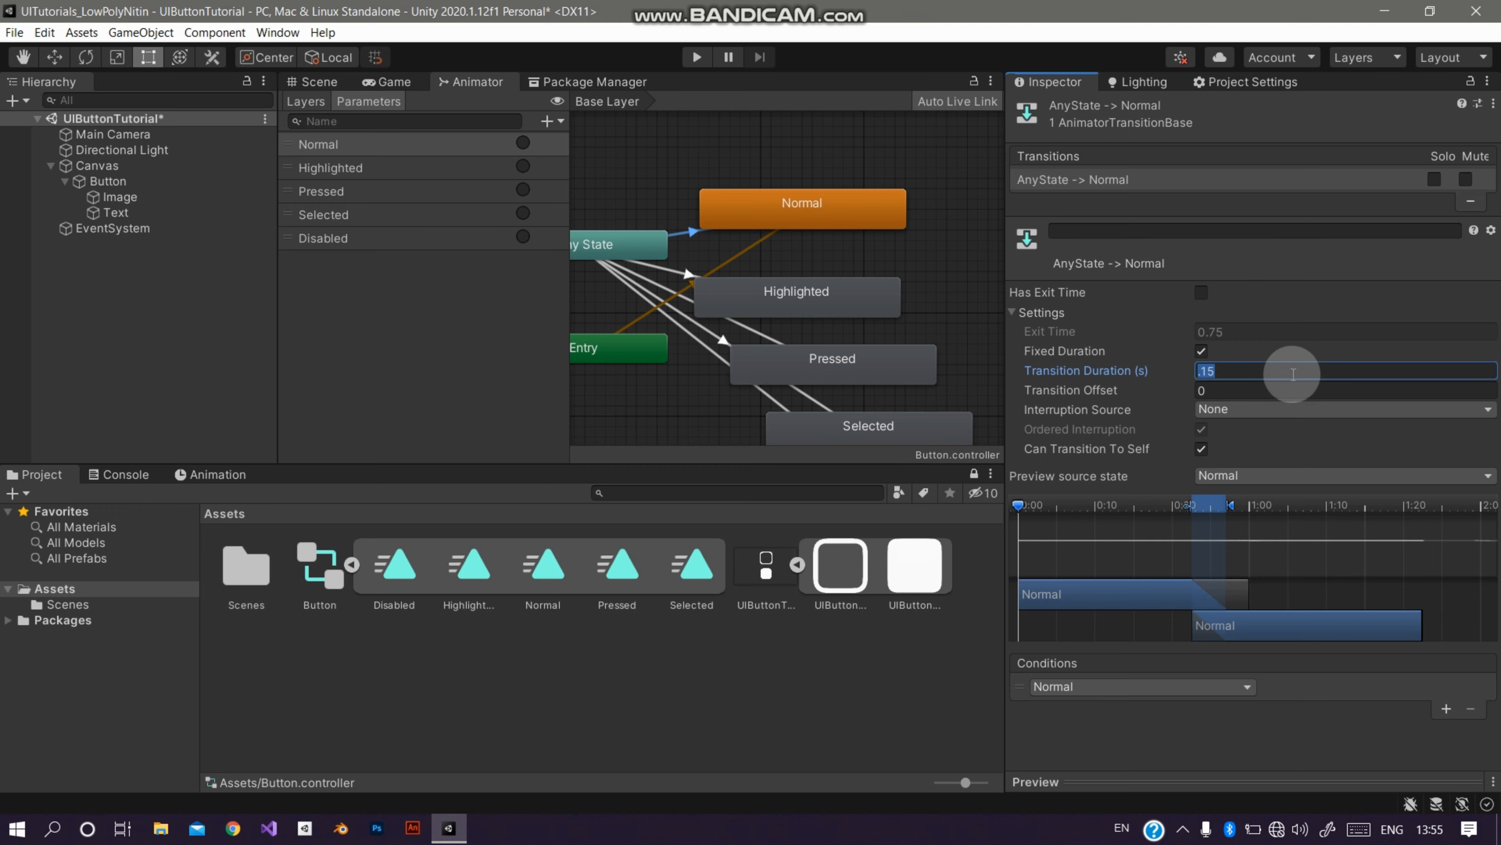
Step: Move the Highlighted state aside and set the transition durations from Any State to Highlighted and to Pressed to 0.15 s
{"action": "left_click_drag", "start_coordinate": [799, 308], "coordinate": [940, 294]}
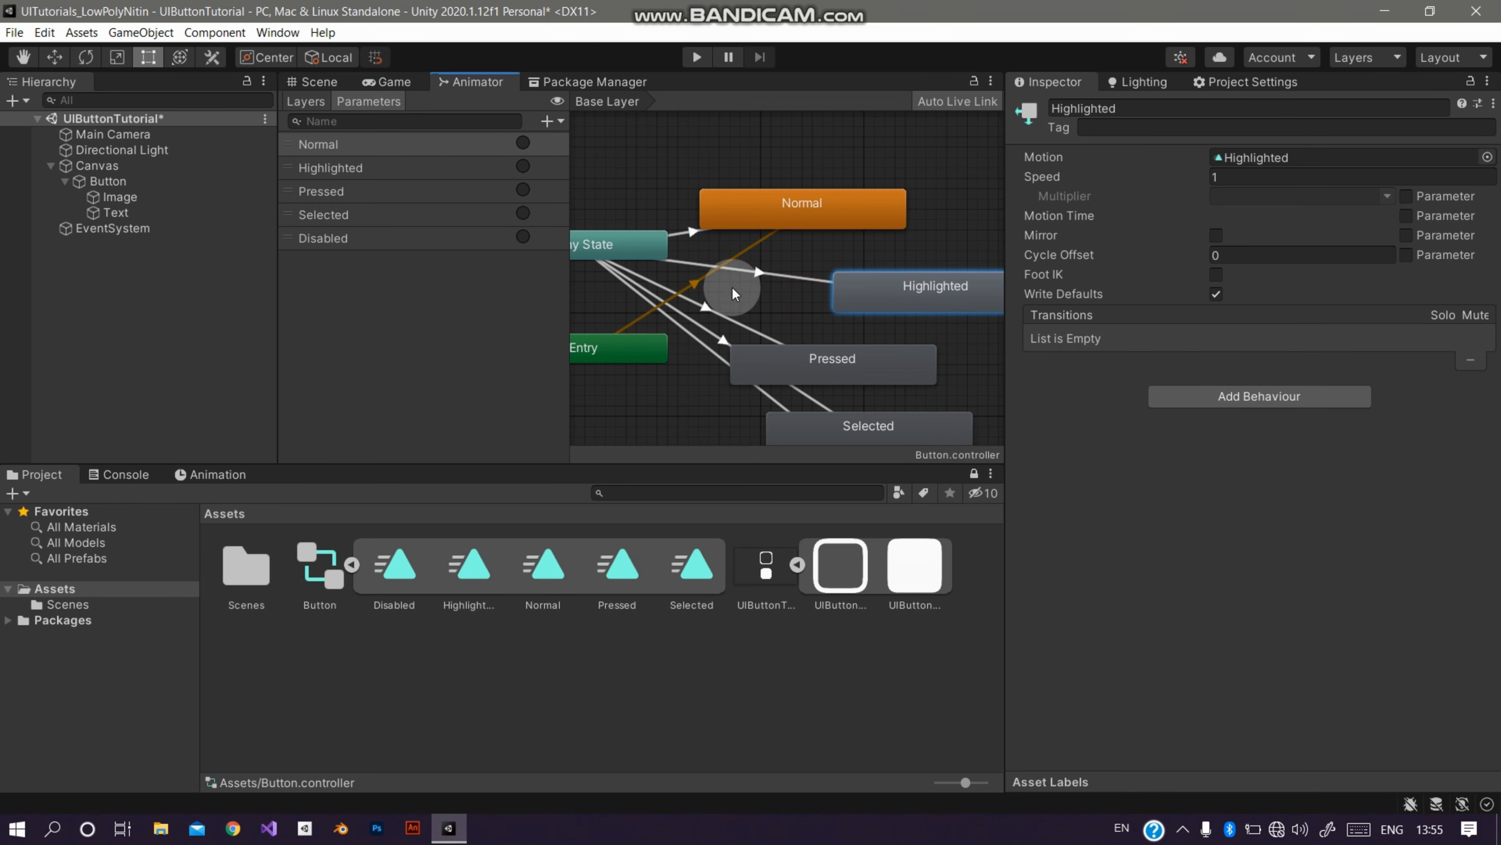
{"action": "left_click", "coordinate": [733, 287]}
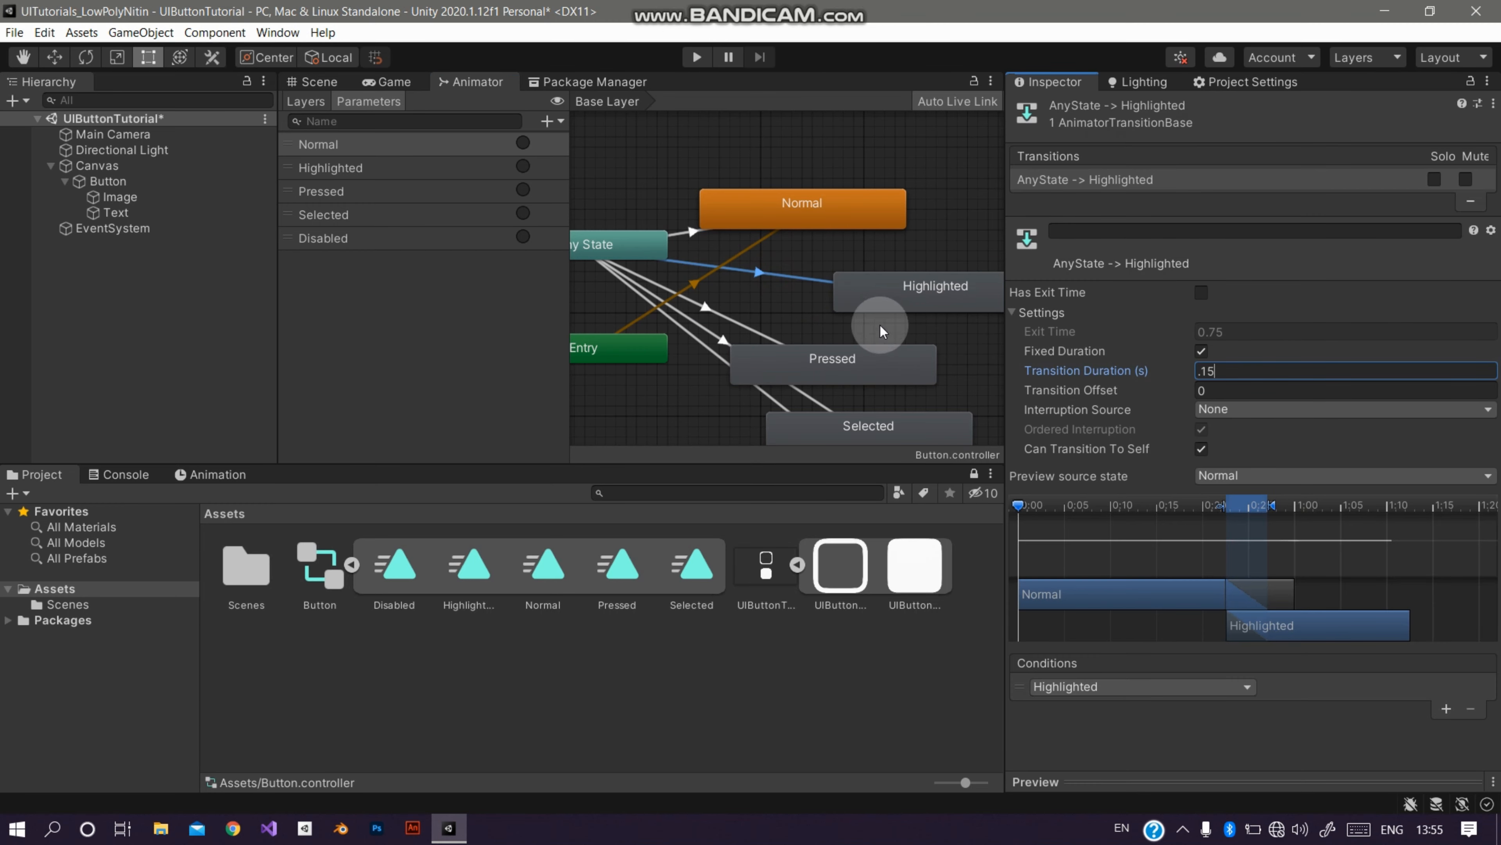
{"action": "left_click", "coordinate": [760, 320]}
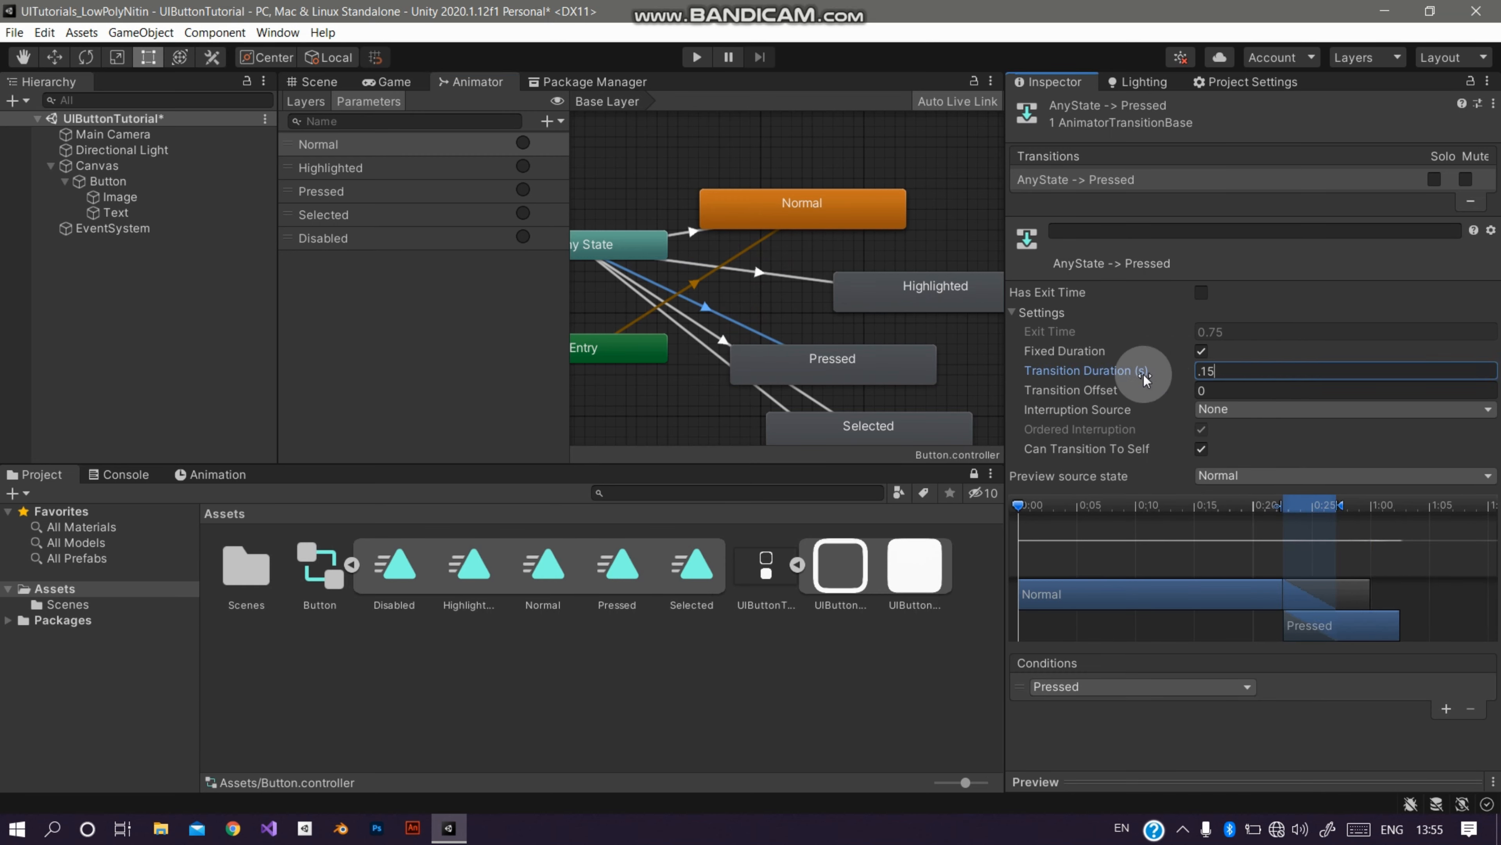
Step: Edit the Any State to Selected transition duration and set the Any State to Disabled one to 0.15 s with Fixed Duration on
{"action": "left_click", "coordinate": [811, 396]}
{"action": "left_click", "coordinate": [1224, 387]}
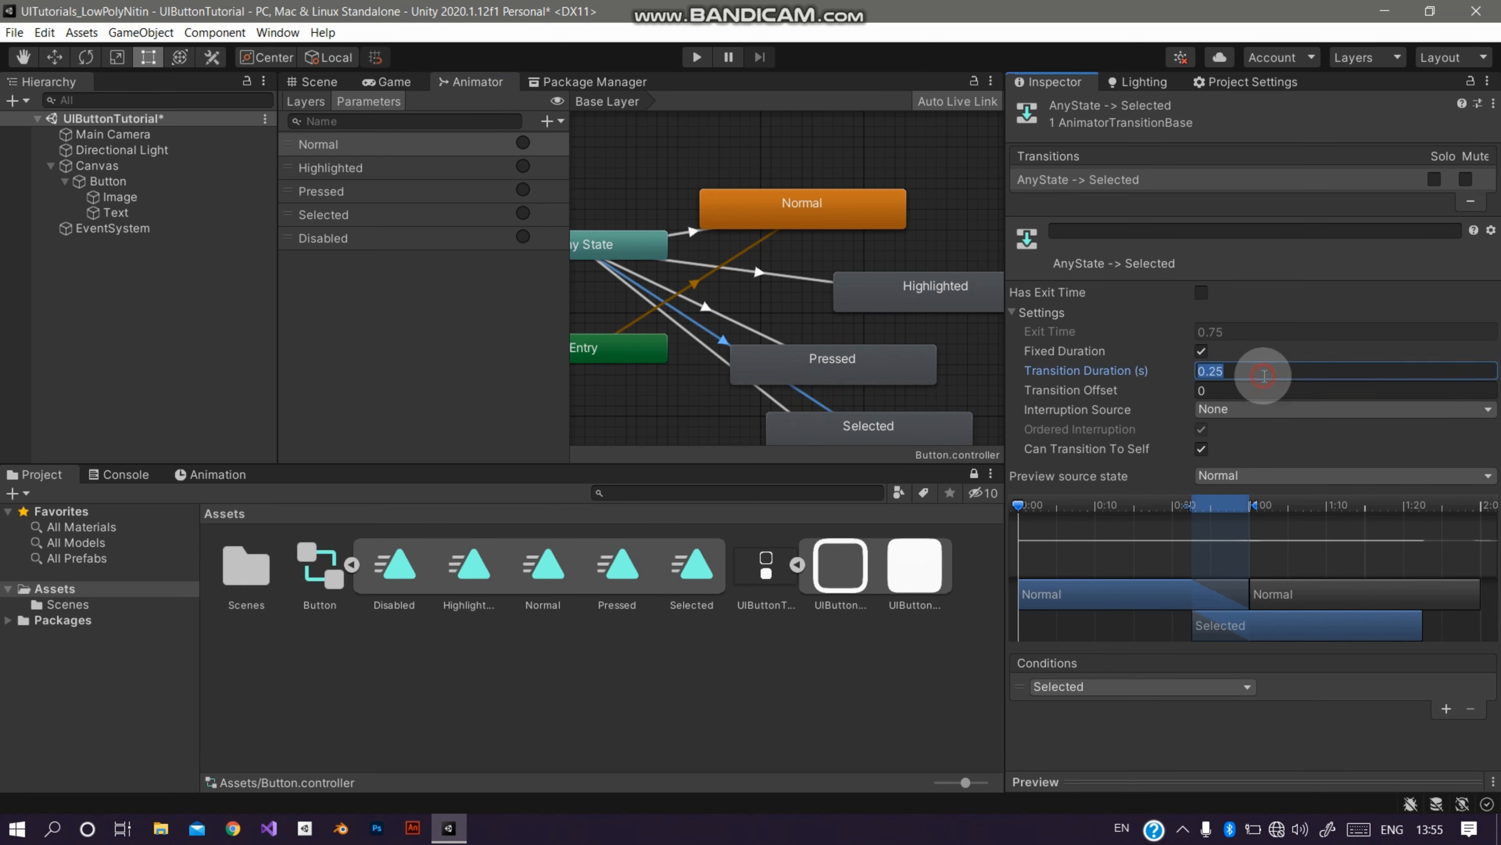
{"action": "left_click", "coordinate": [746, 380]}
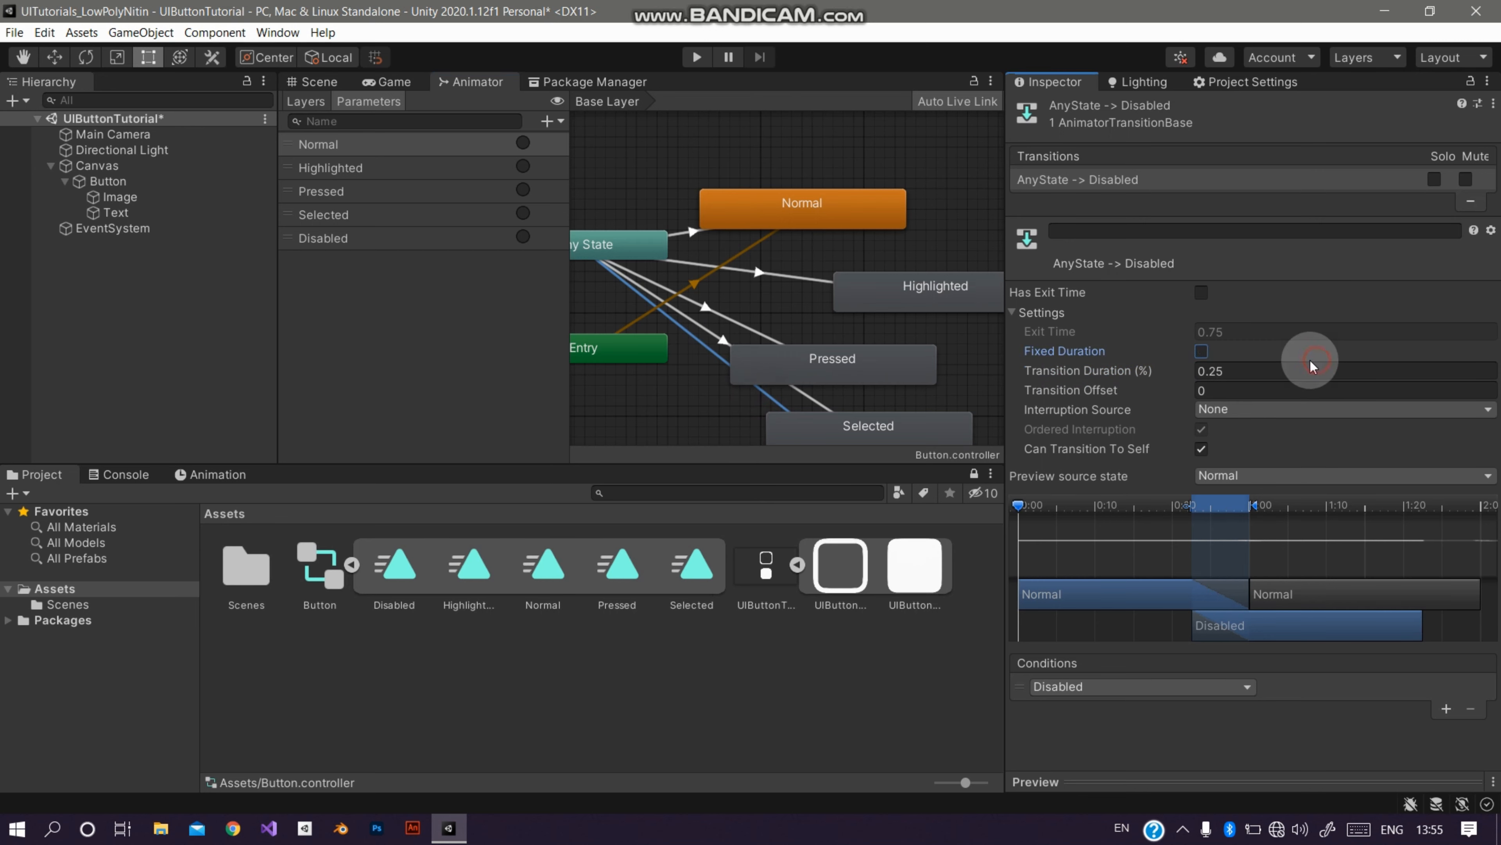
{"action": "left_click", "coordinate": [1201, 351]}
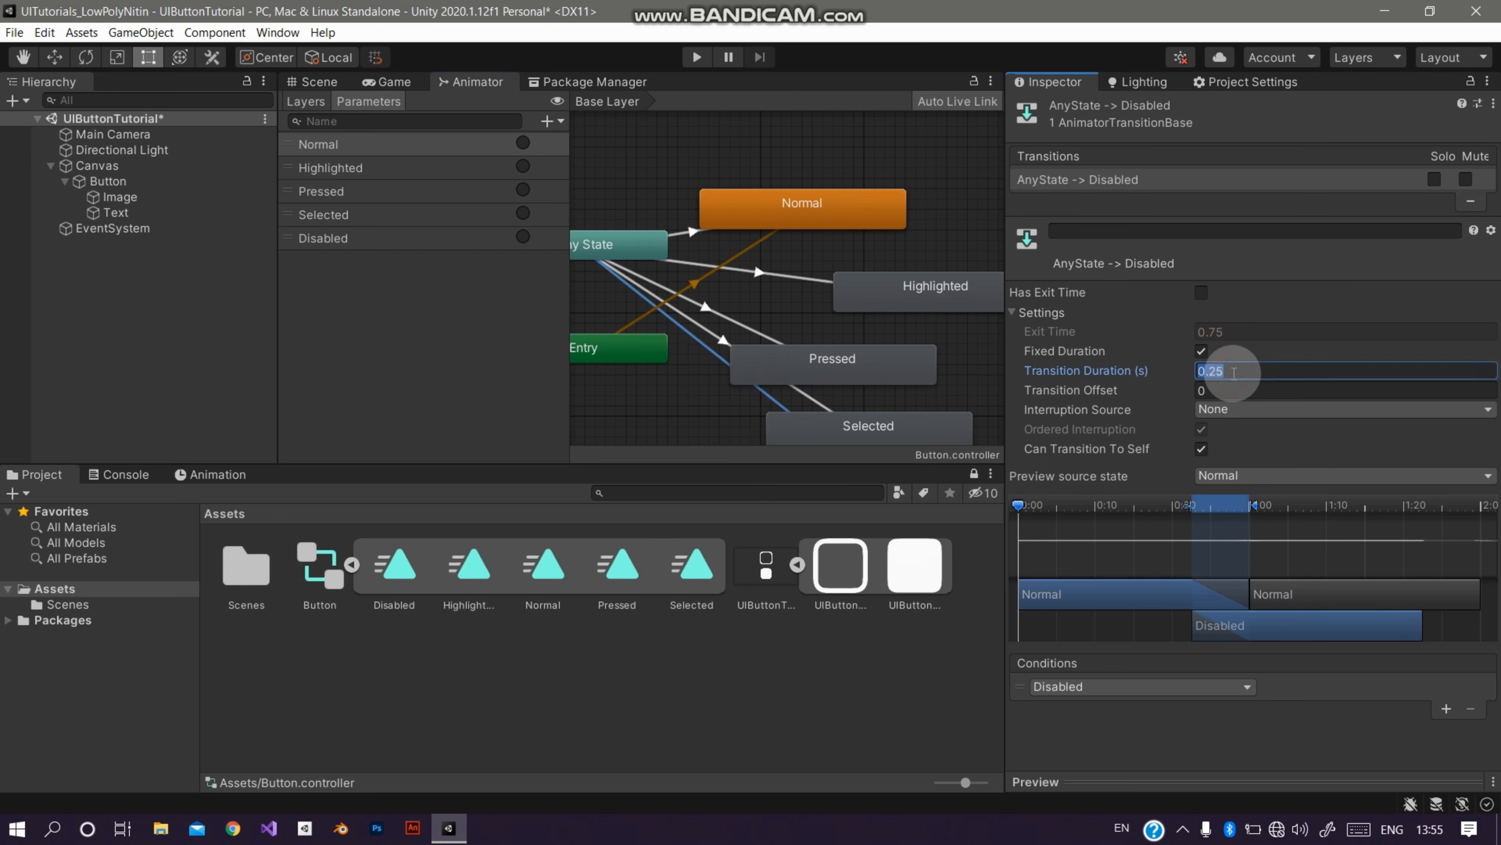
{"action": "type", "text": "0.15"}
Step: Play-test the button with the shortened transitions by highlighting, pressing and deselecting it, and stop play mode
{"action": "left_click", "coordinate": [706, 62]}
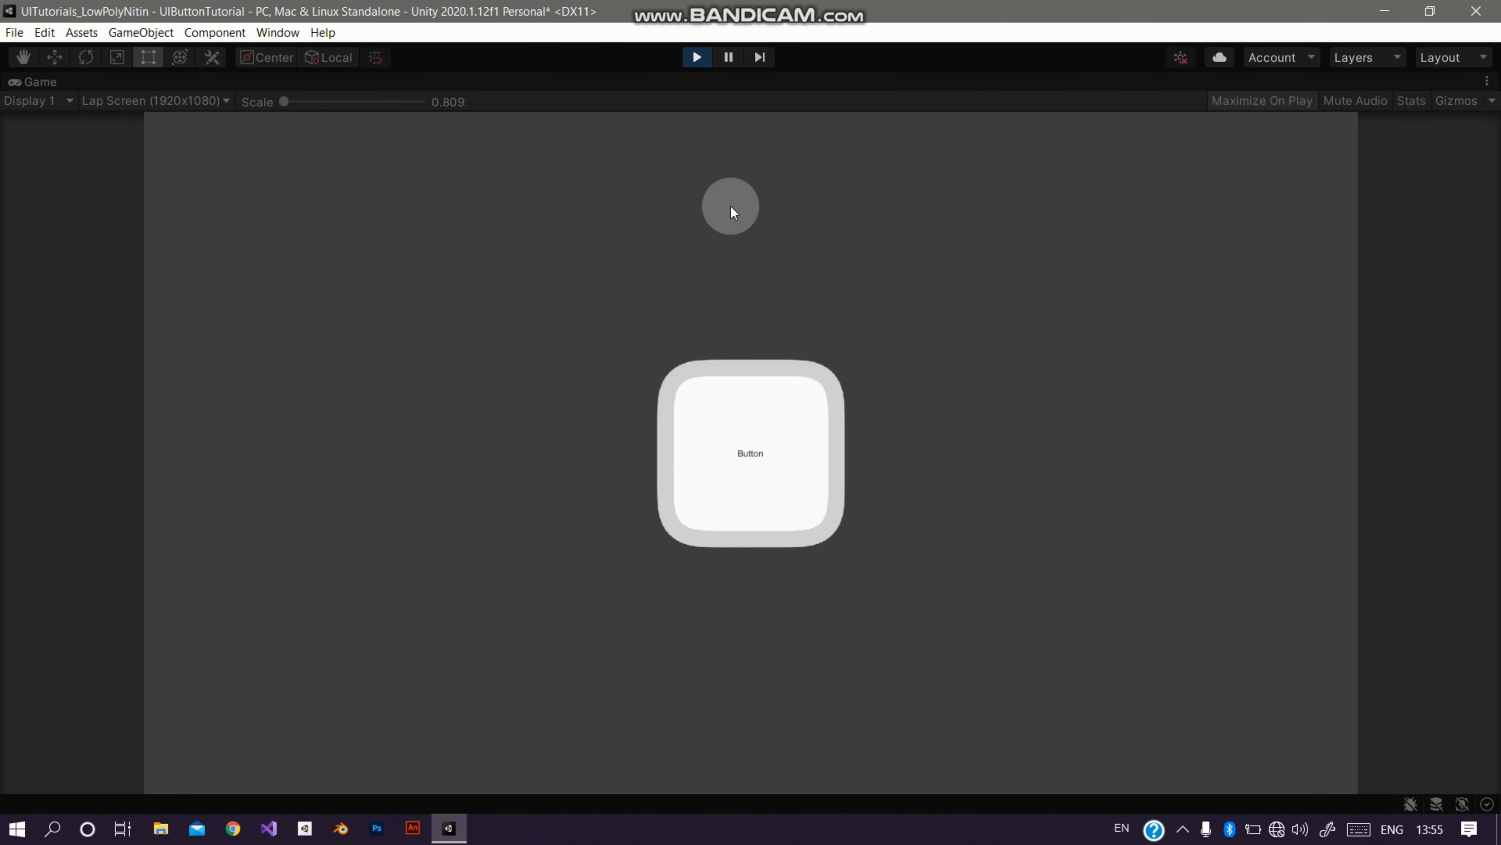
{"action": "left_click", "coordinate": [754, 441]}
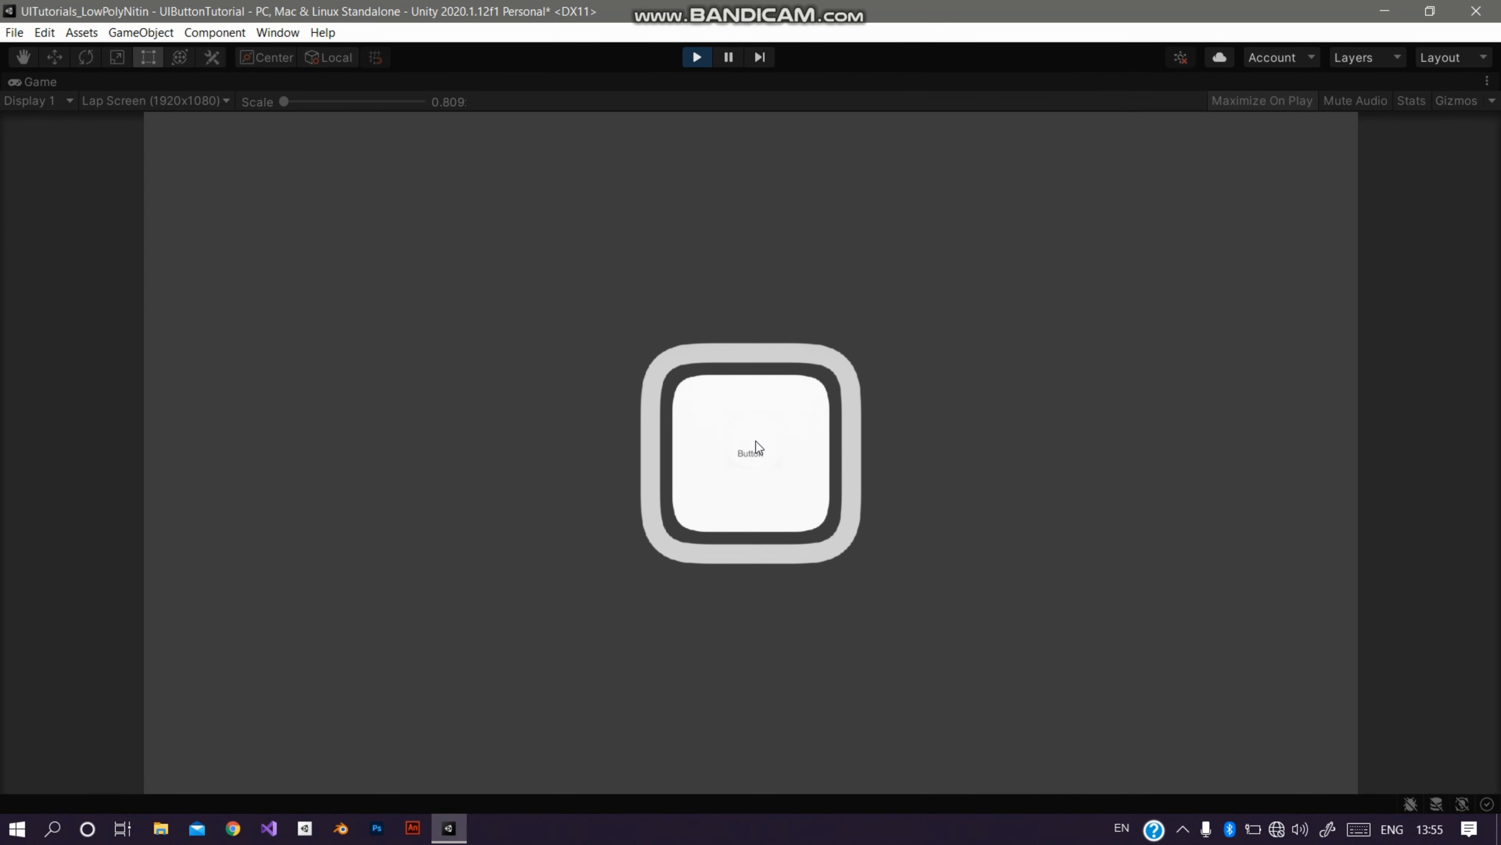
{"action": "left_click", "coordinate": [1131, 538]}
{"action": "left_click", "coordinate": [791, 430]}
{"action": "left_click", "coordinate": [791, 429]}
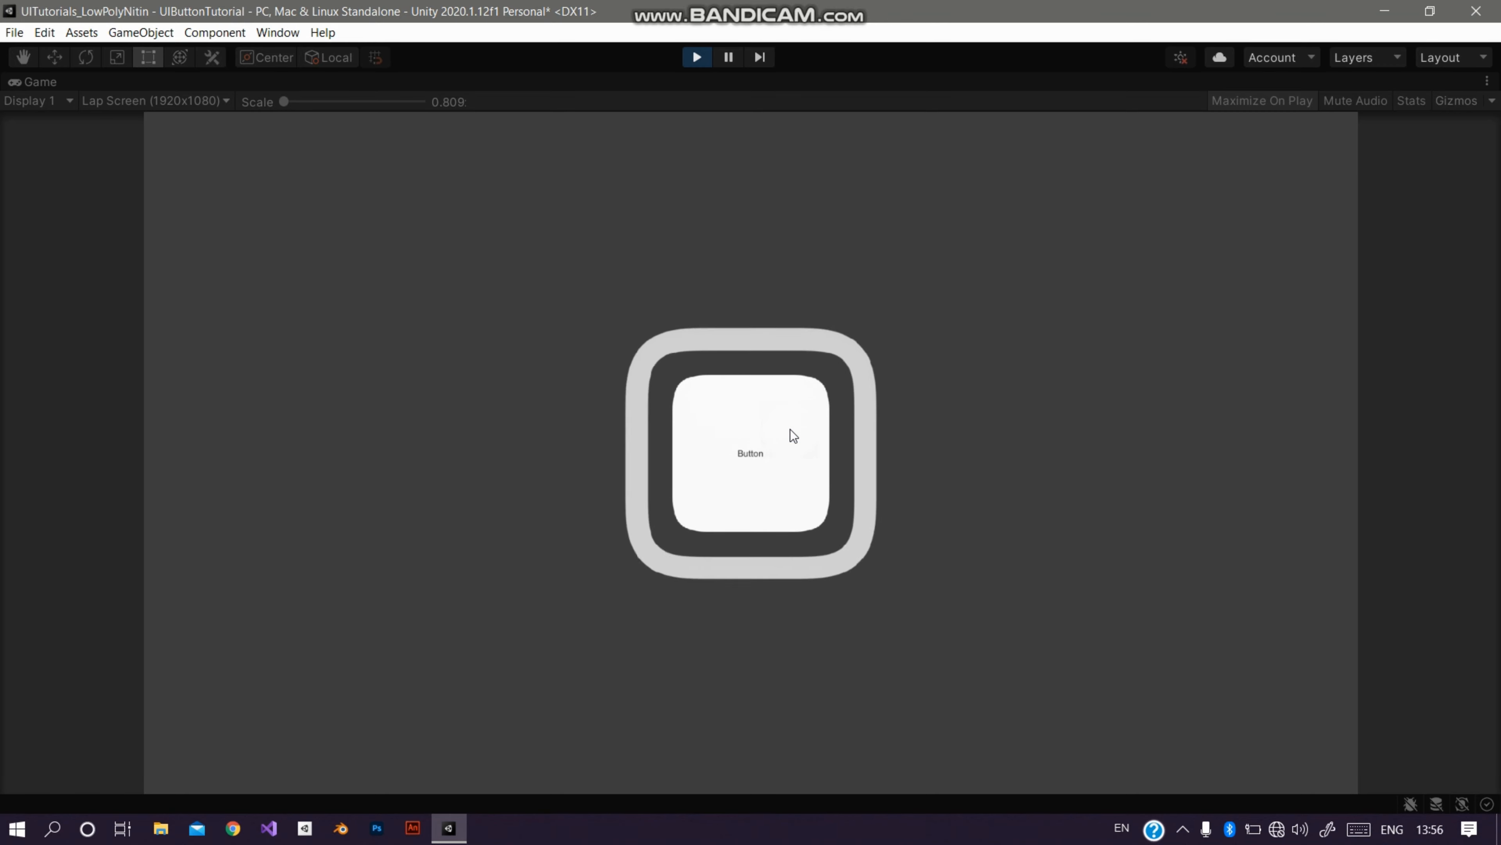
{"action": "left_click", "coordinate": [790, 429]}
{"action": "left_click", "coordinate": [791, 429]}
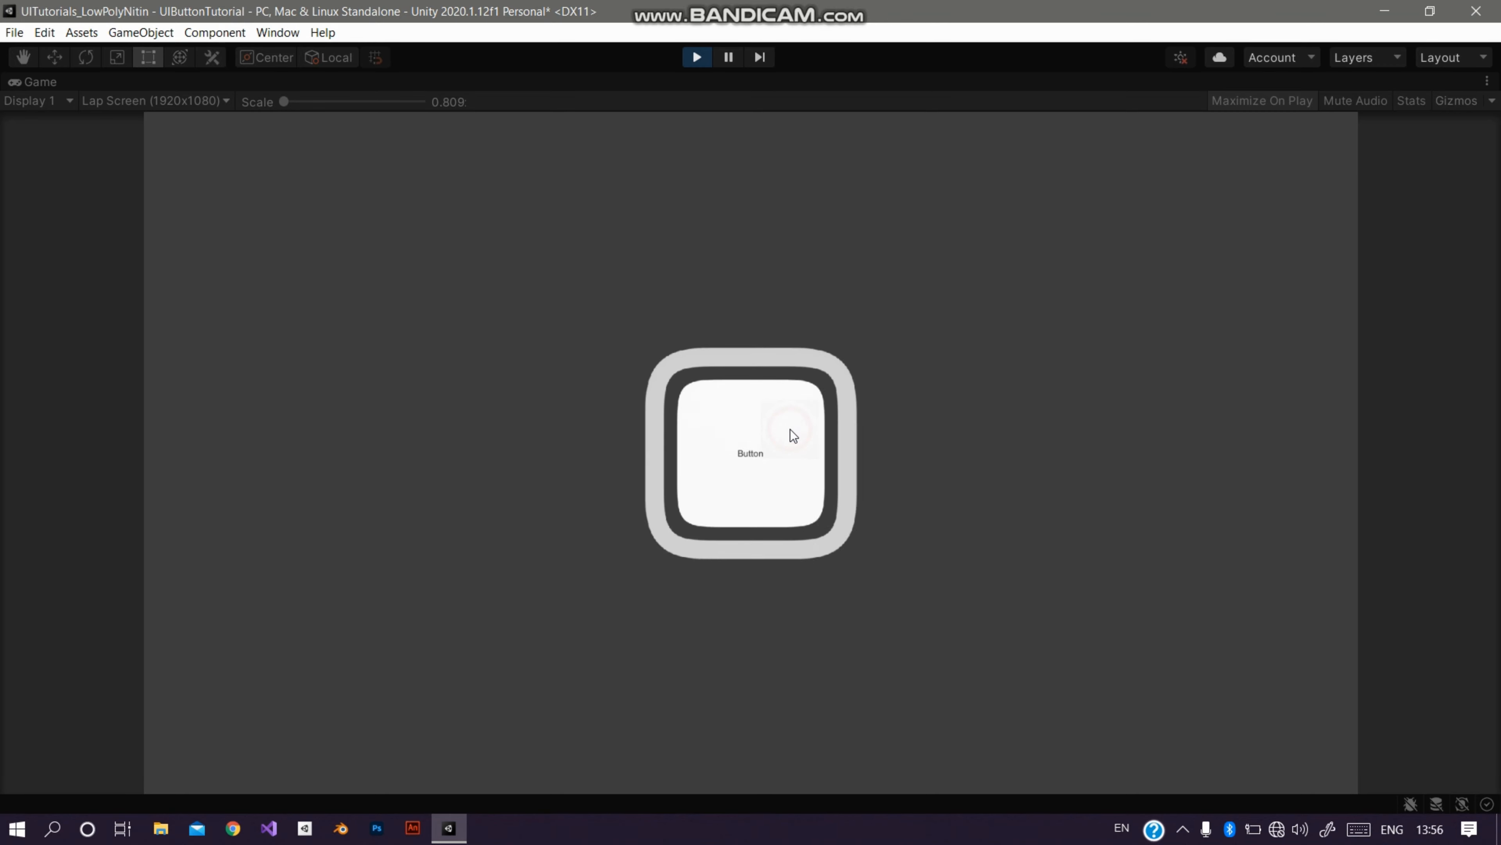
{"action": "left_click", "coordinate": [717, 168]}
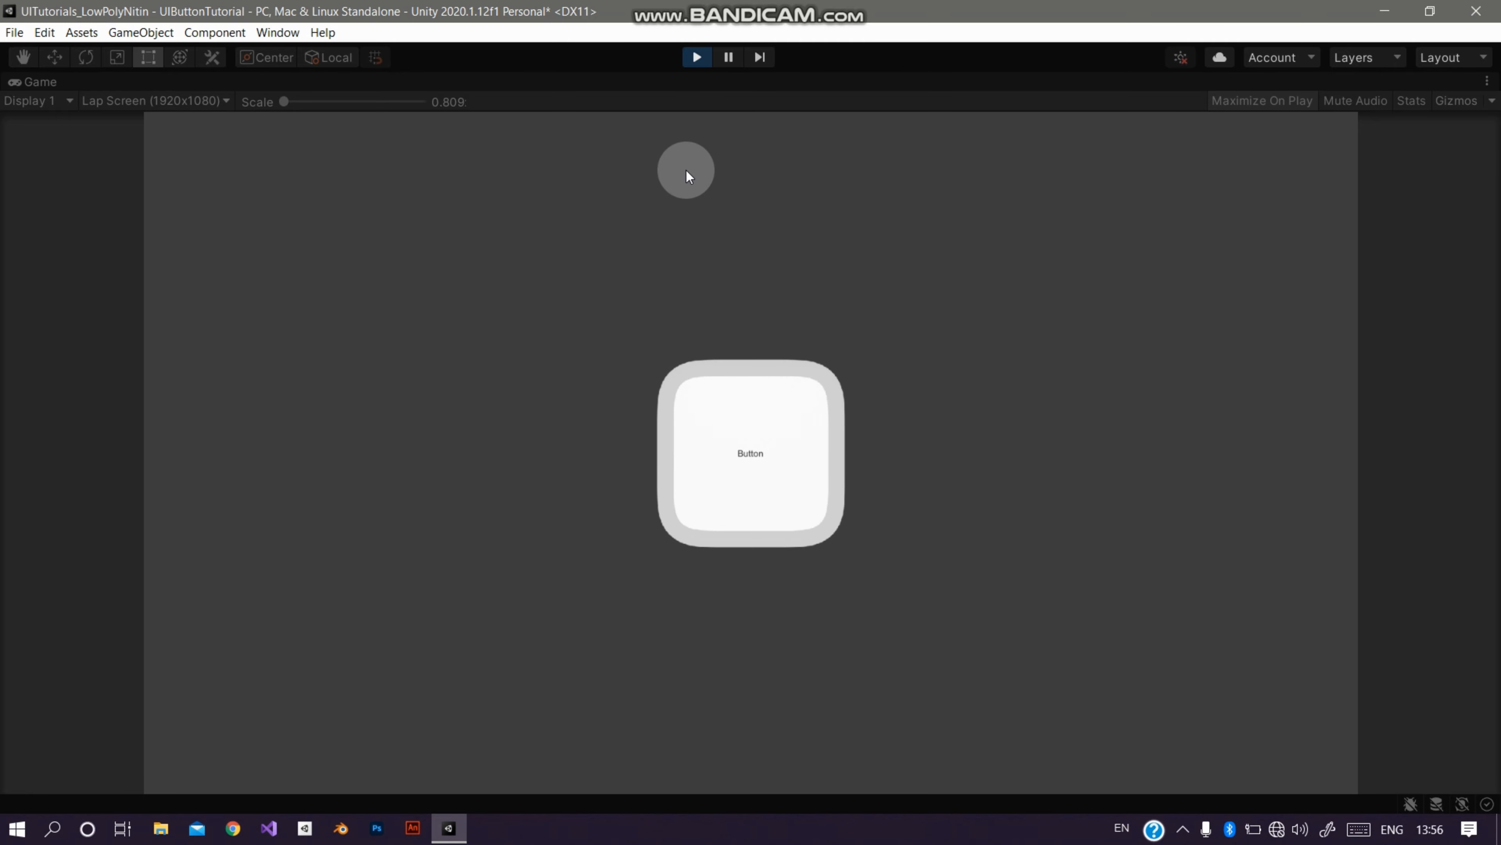
{"action": "left_click", "coordinate": [695, 58]}
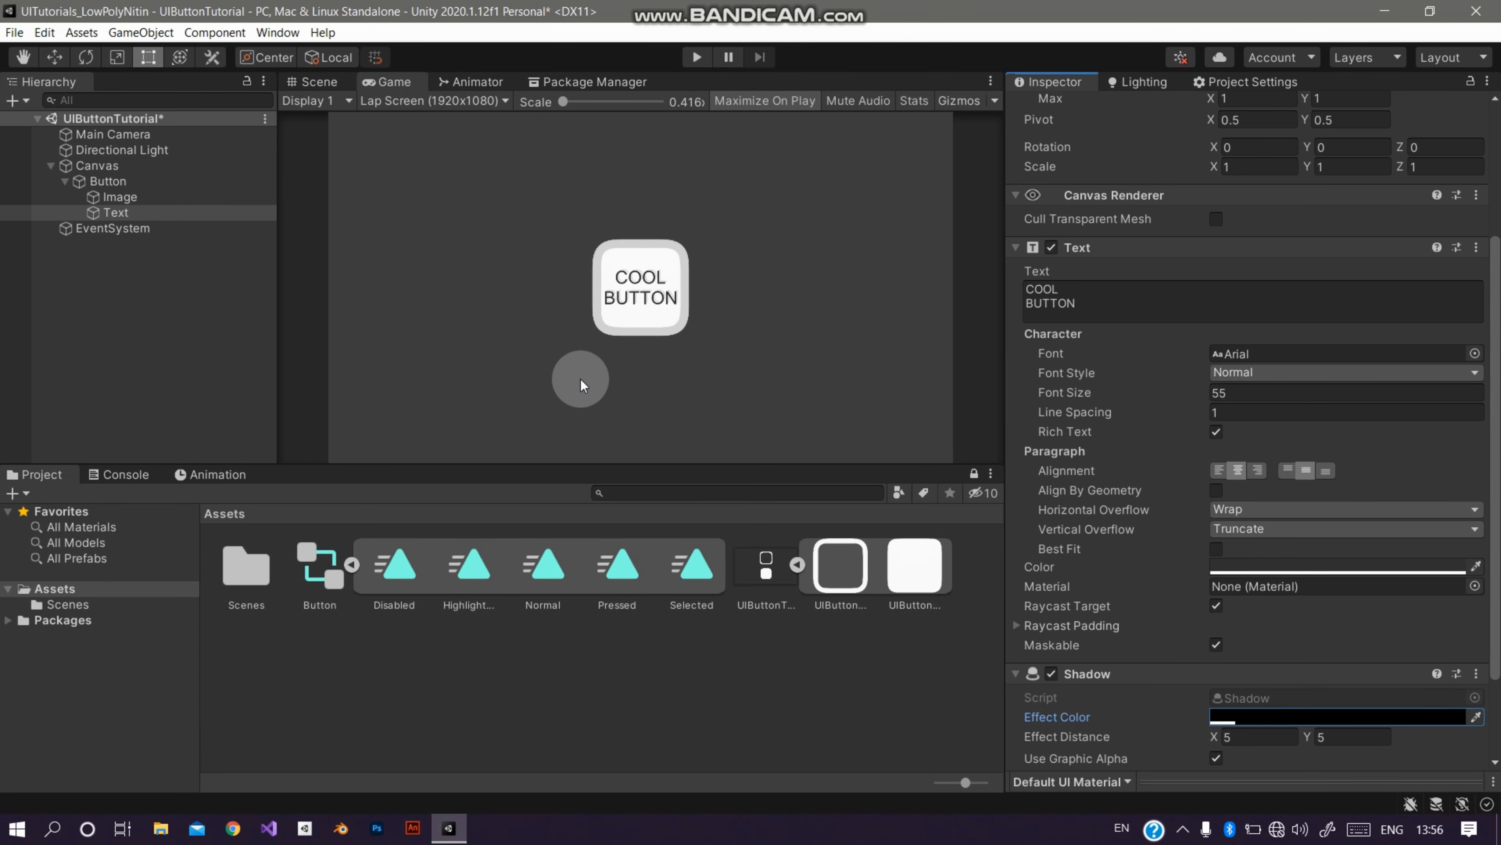
Step: Inspect the button's Text object, including its label text, font and Shadow settings
{"action": "left_click", "coordinate": [266, 213]}
{"action": "left_click", "coordinate": [1025, 366]}
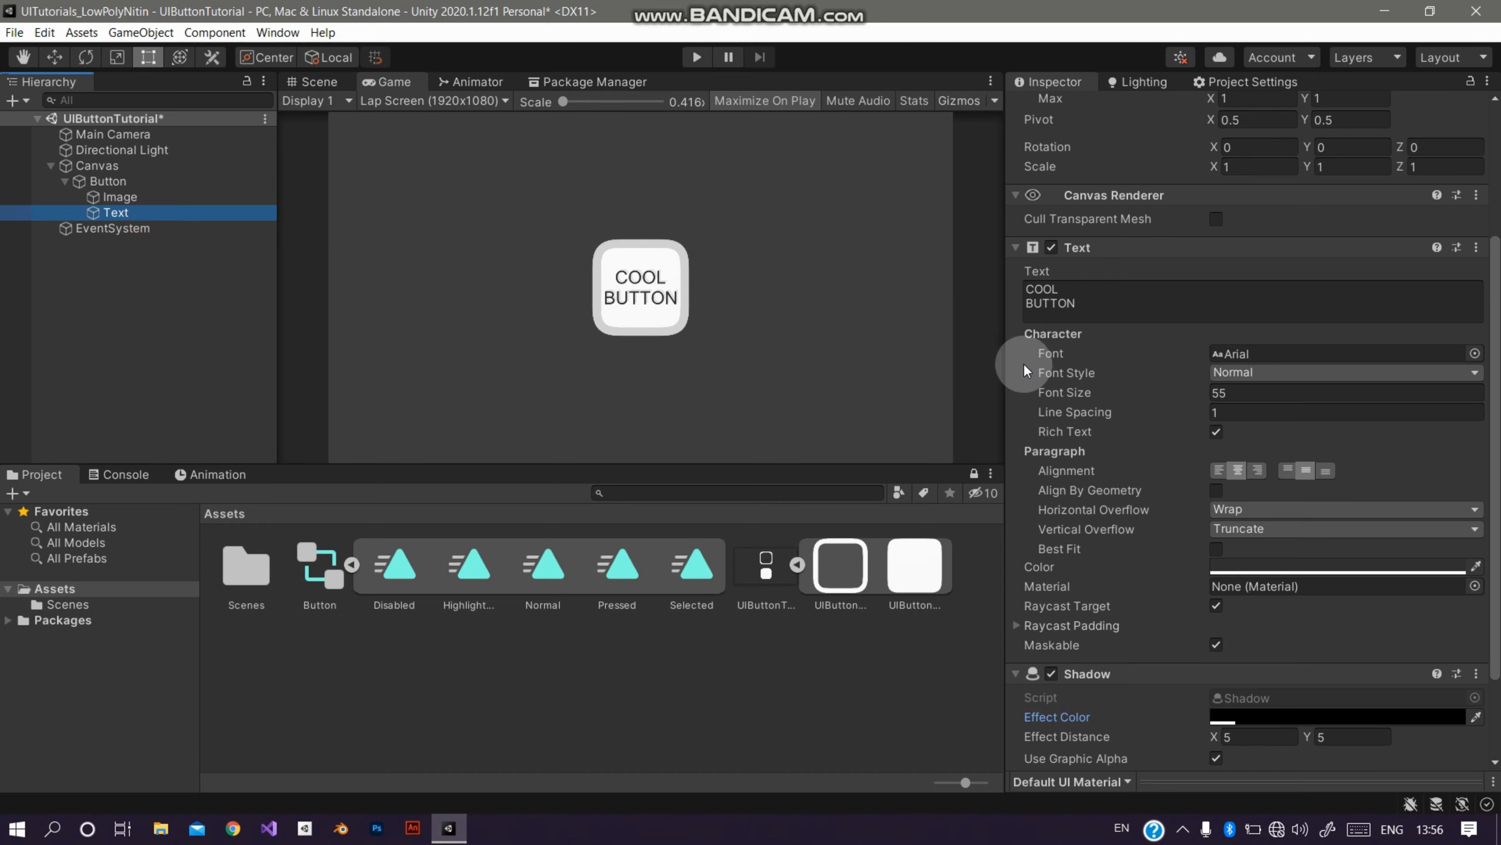
{"action": "left_click", "coordinate": [1094, 298]}
{"action": "left_click", "coordinate": [1074, 308]}
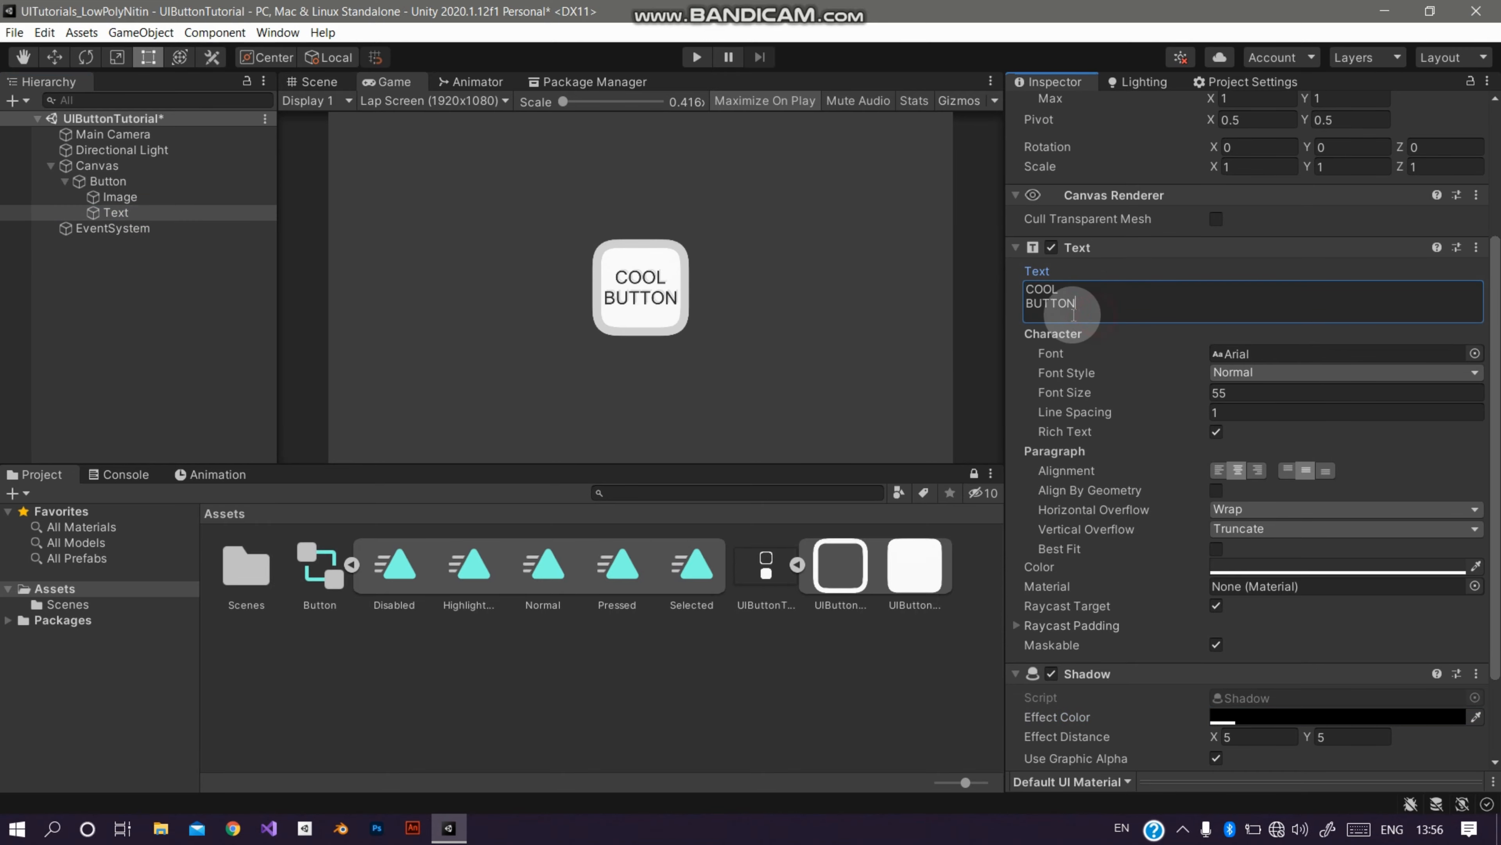
{"action": "left_click", "coordinate": [174, 211]}
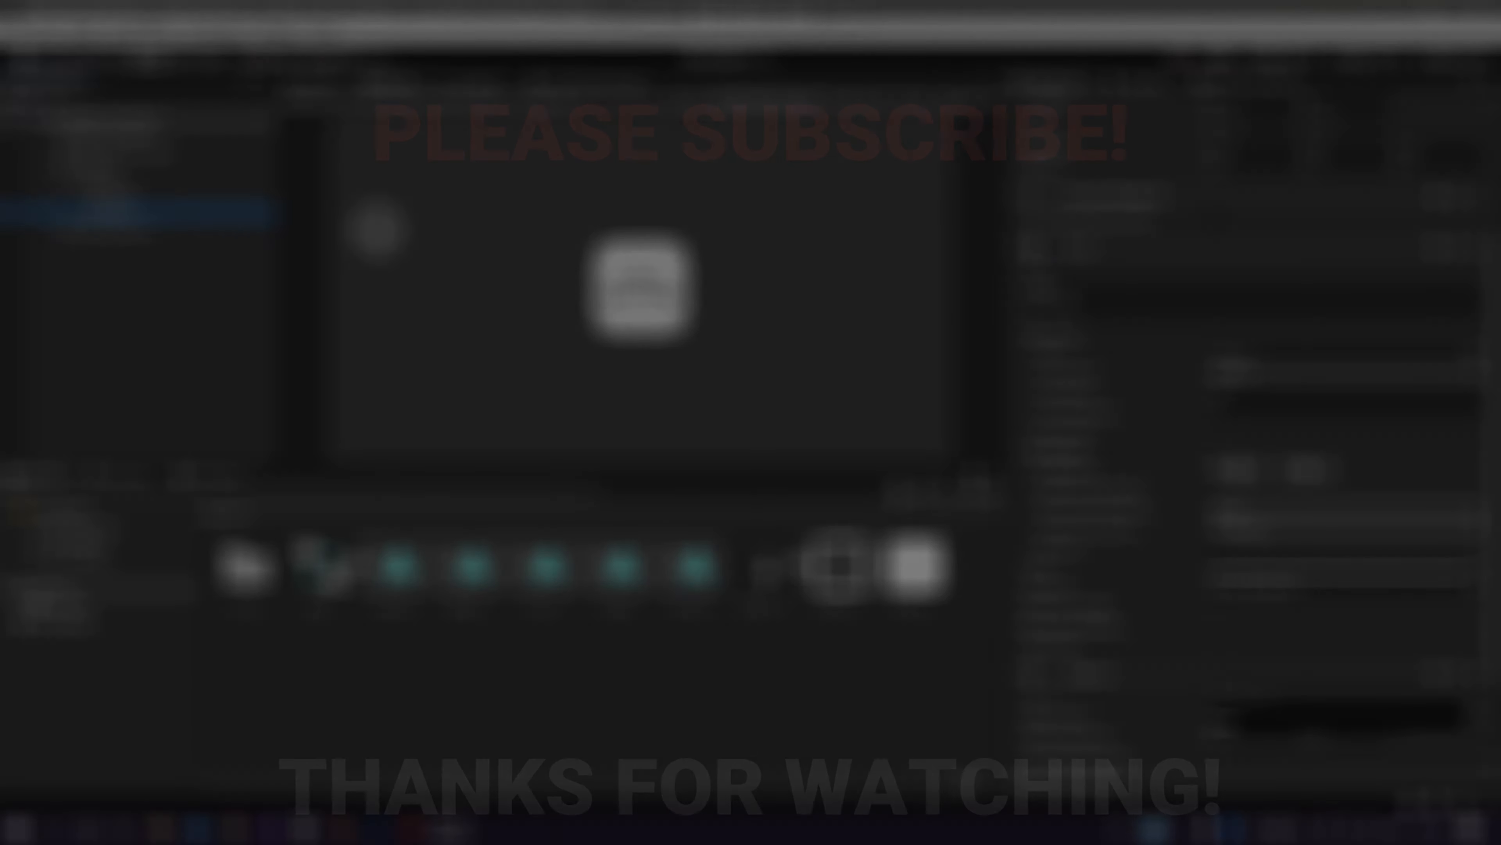